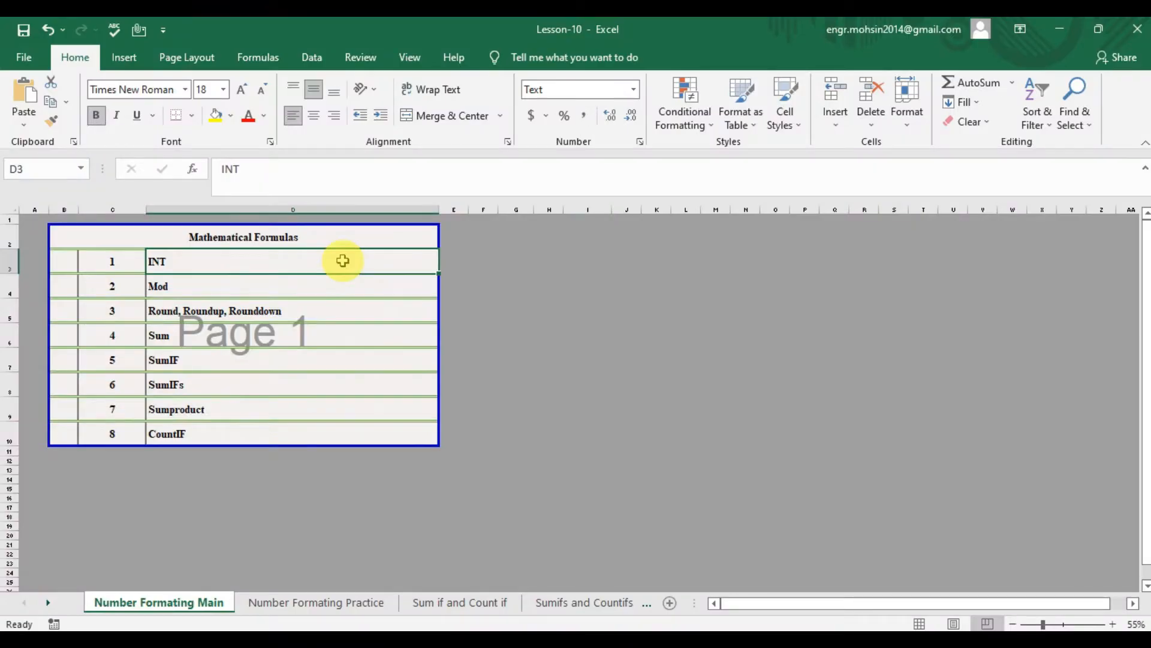
- Go through the Mathematical Formulas list in column D from Mod down to CountIF
{"action": "key", "text": "Down"}
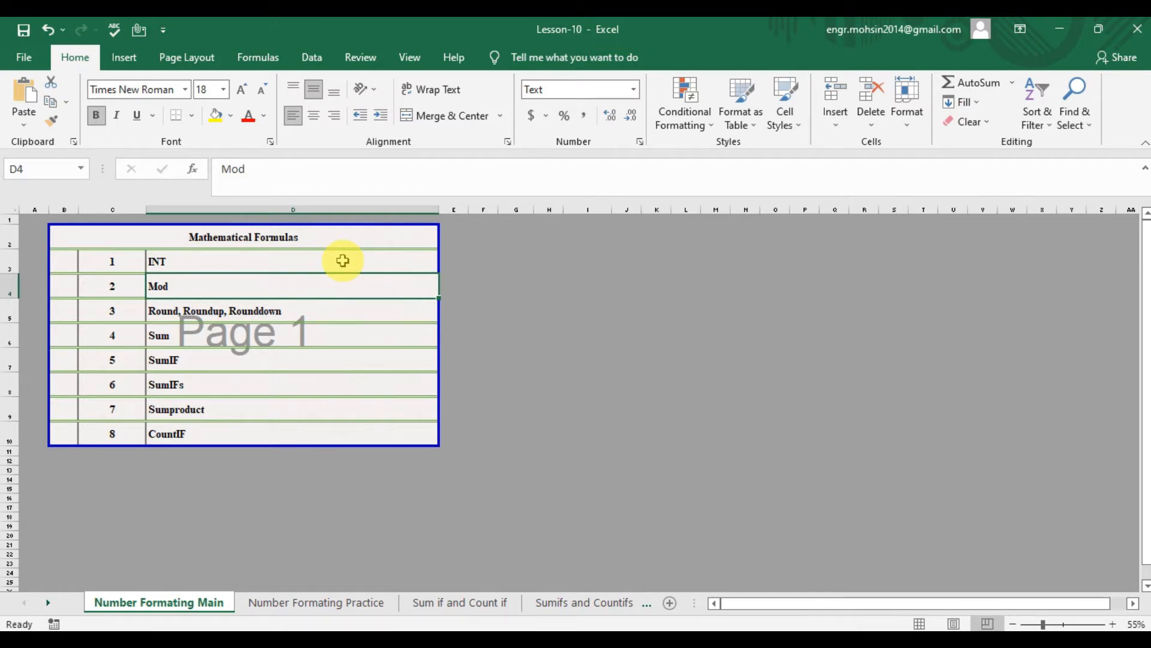
{"action": "key", "text": "Down"}
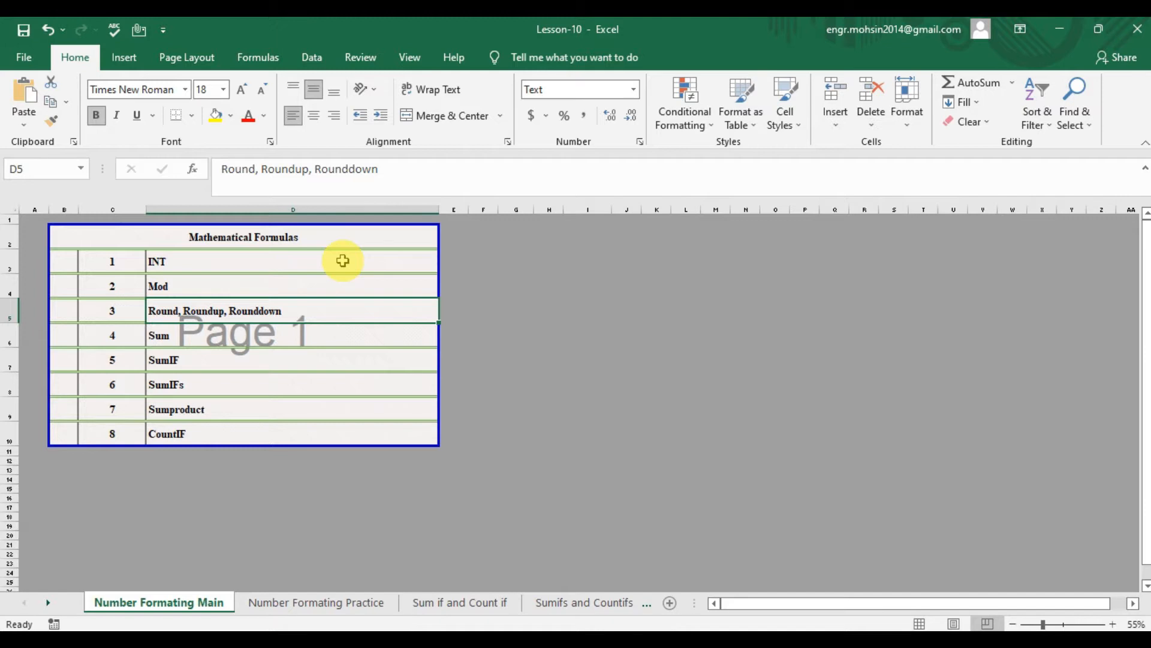
{"action": "key", "text": "Down"}
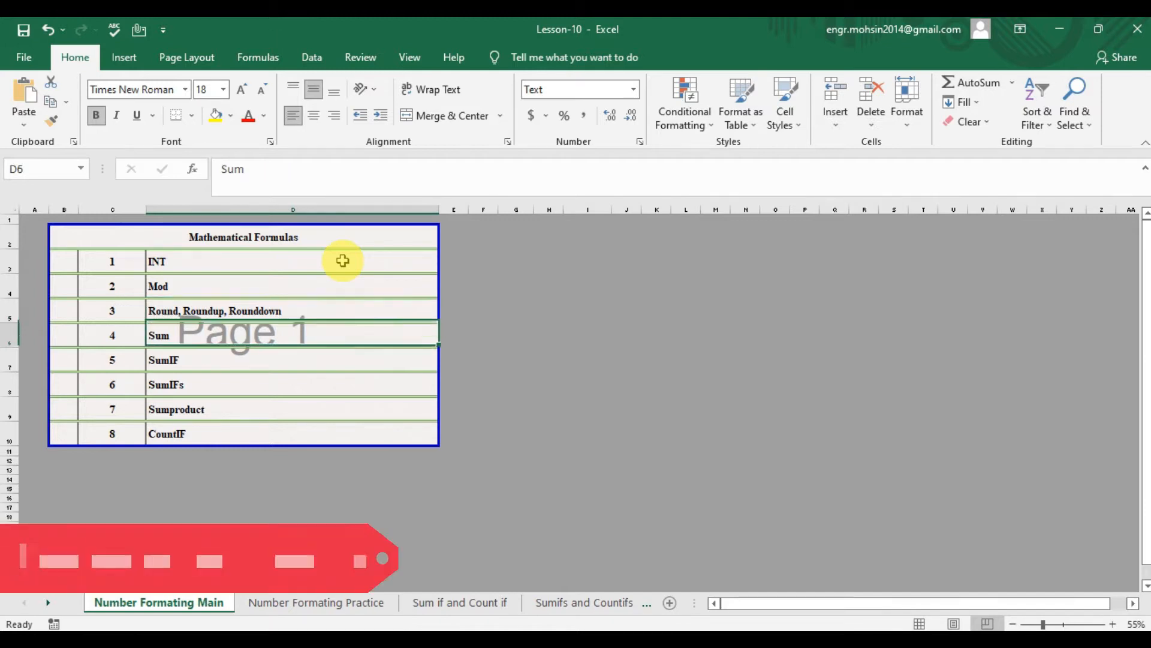
{"action": "key", "text": "Down"}
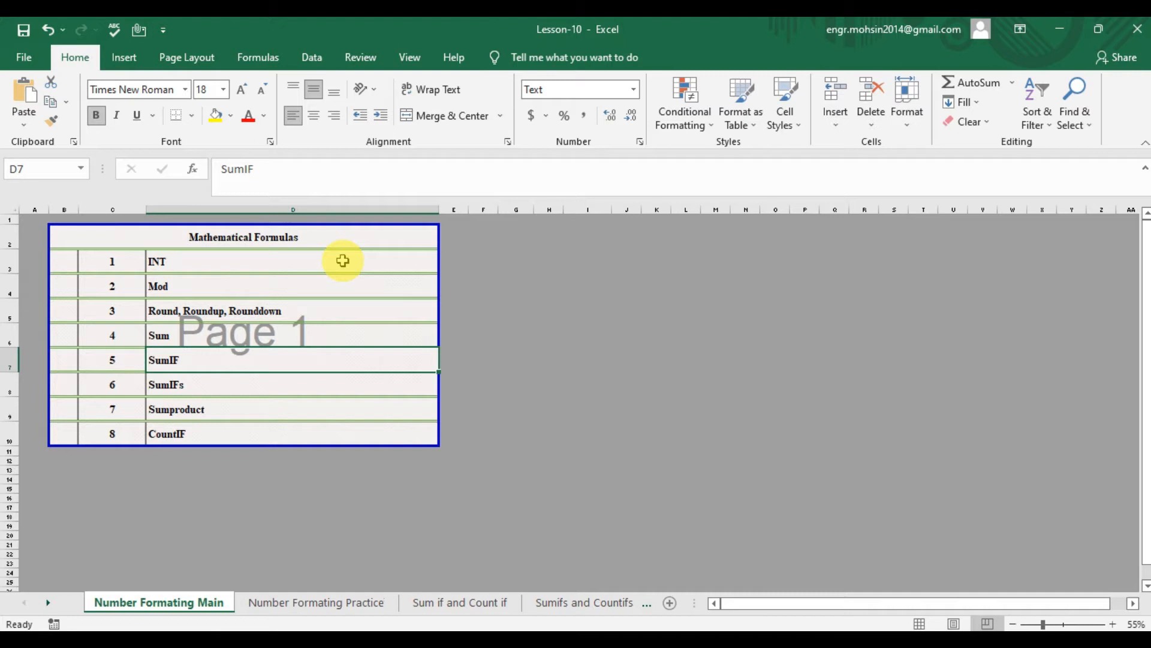
{"action": "key", "text": "Down"}
{"action": "key", "text": "Down"}
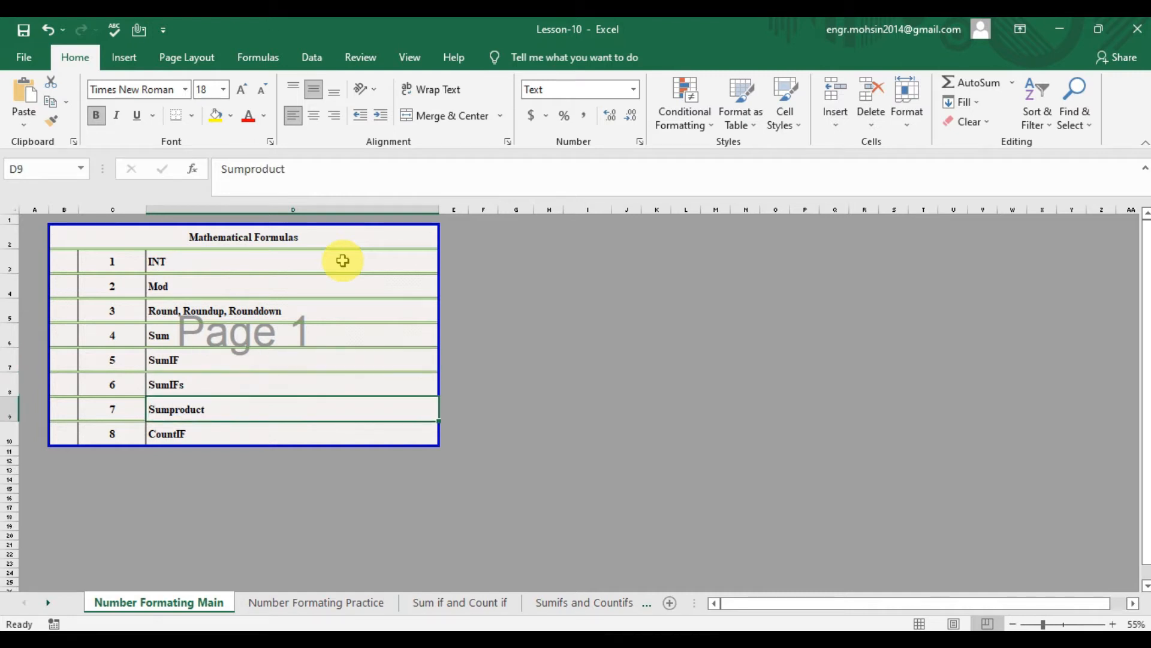
{"action": "key", "text": "Down"}
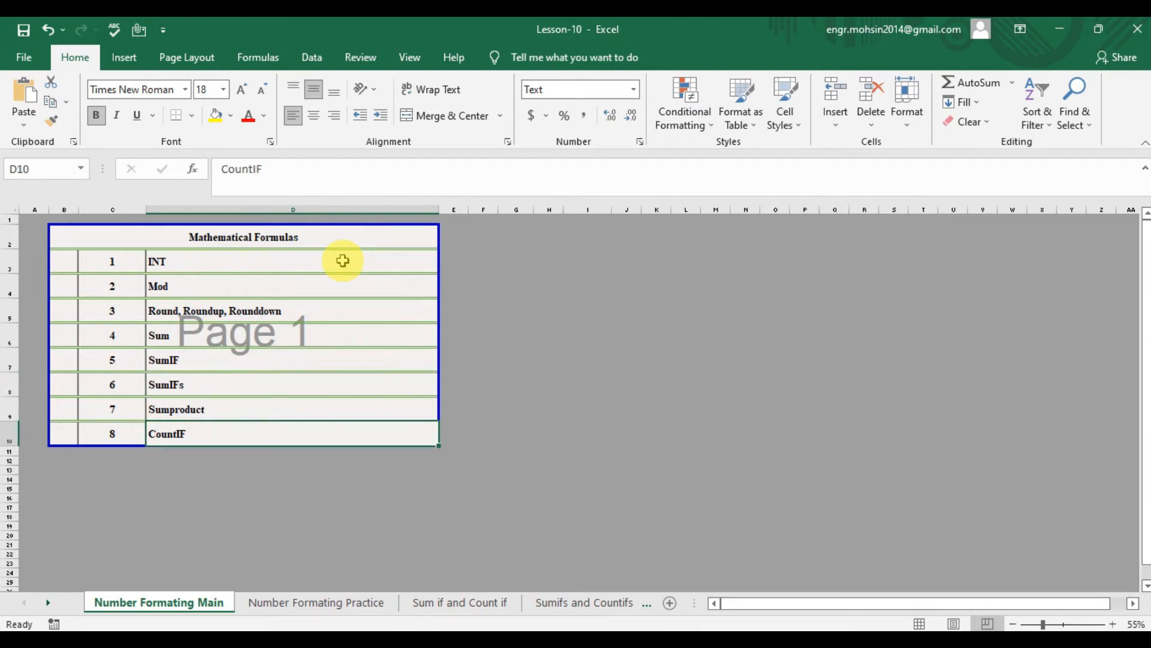
- Open the Number Formating Practice sheet and read the Int section's heading and its row 3 explanation
{"action": "left_click", "coordinate": [330, 600]}
{"action": "left_click", "coordinate": [120, 254]}
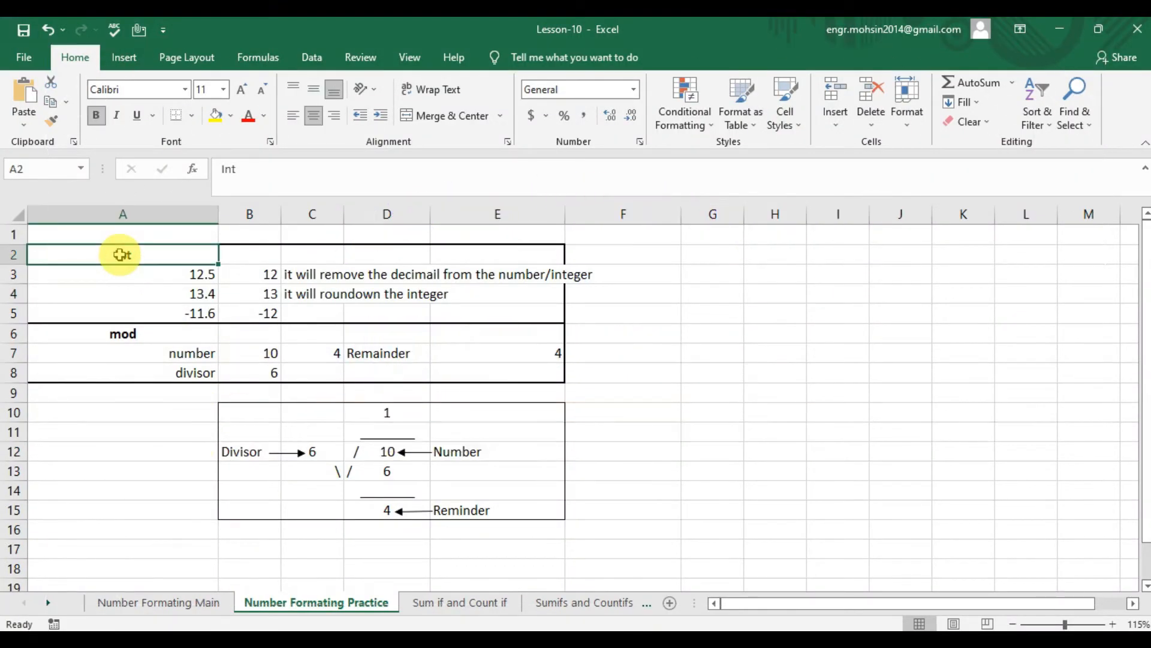
{"action": "key", "text": "Right"}
{"action": "key", "text": "Right"}
{"action": "key", "text": "Down"}
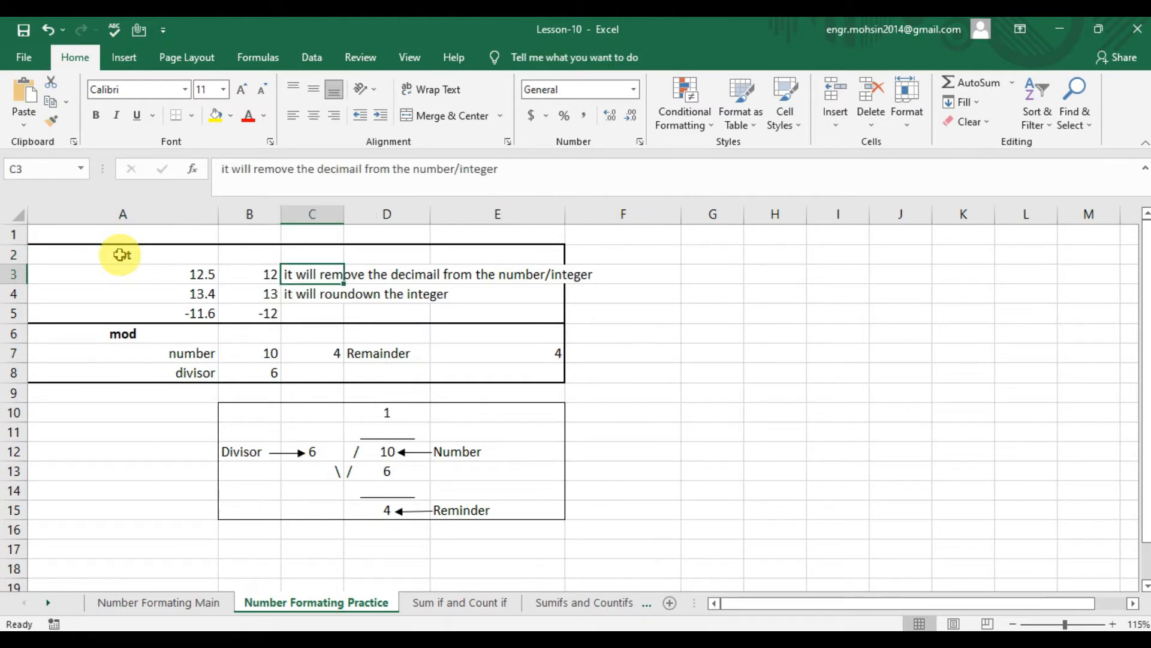
{"action": "key", "text": "Right"}
{"action": "key", "text": "Right"}
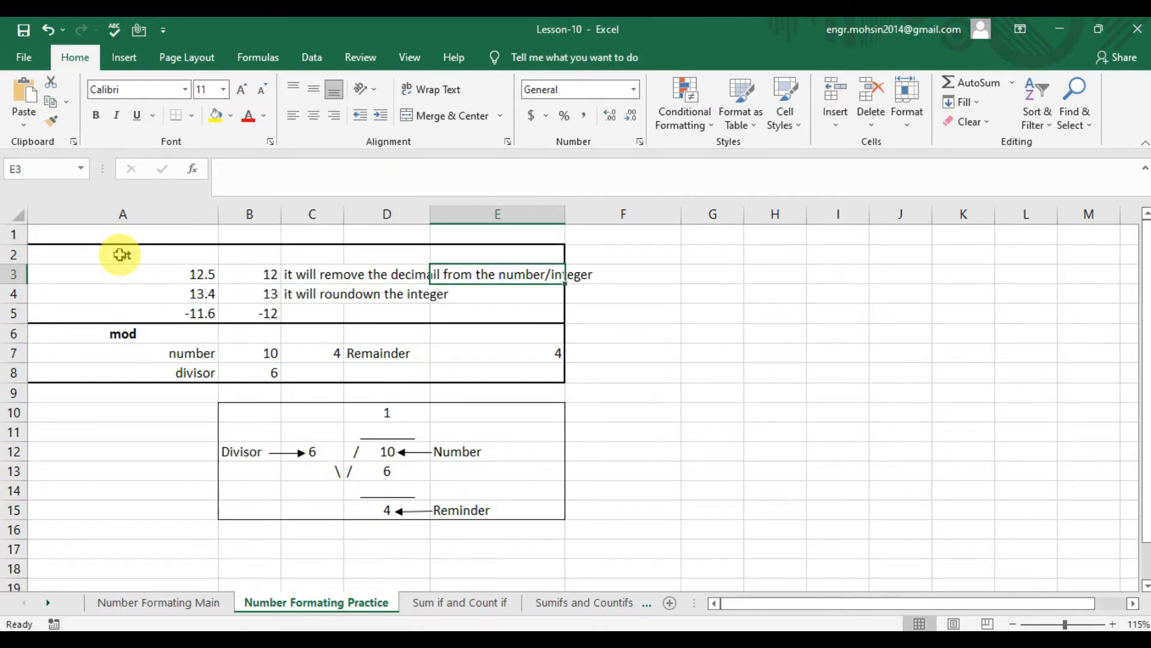
{"action": "key", "text": "Home"}
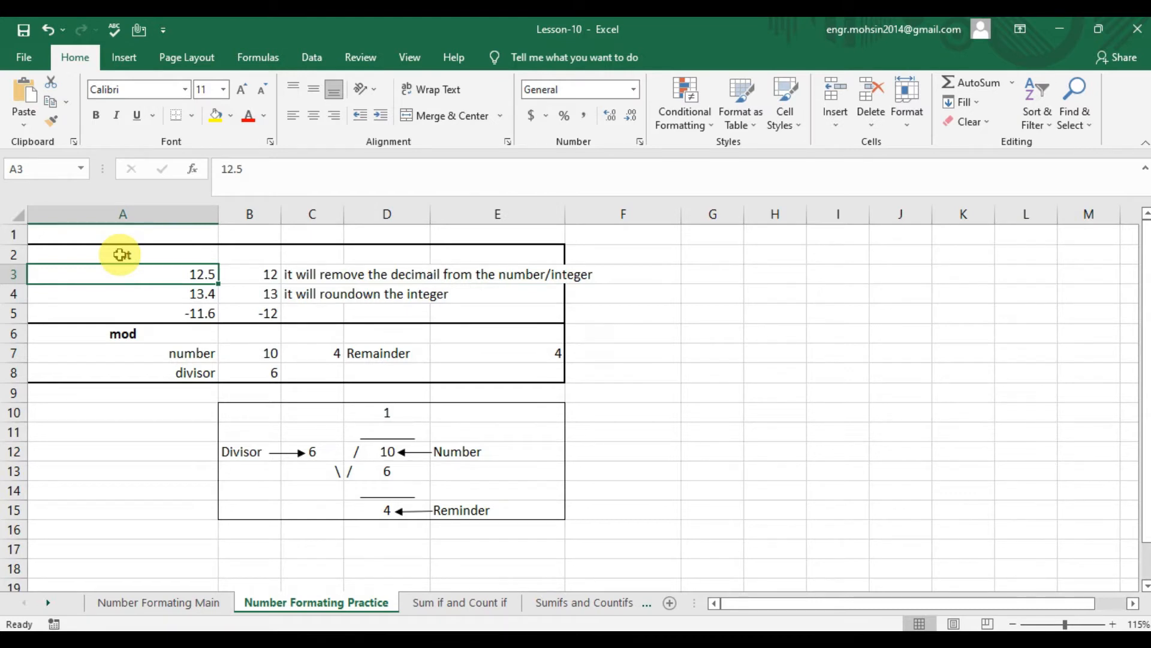
- Compare the source numbers in A3 and A4 with their INT formulas in column B and the note in C4
{"action": "key", "text": "Right"}
{"action": "key", "text": "Left"}
{"action": "key", "text": "Down"}
{"action": "key", "text": "Right"}
{"action": "key", "text": "Right"}
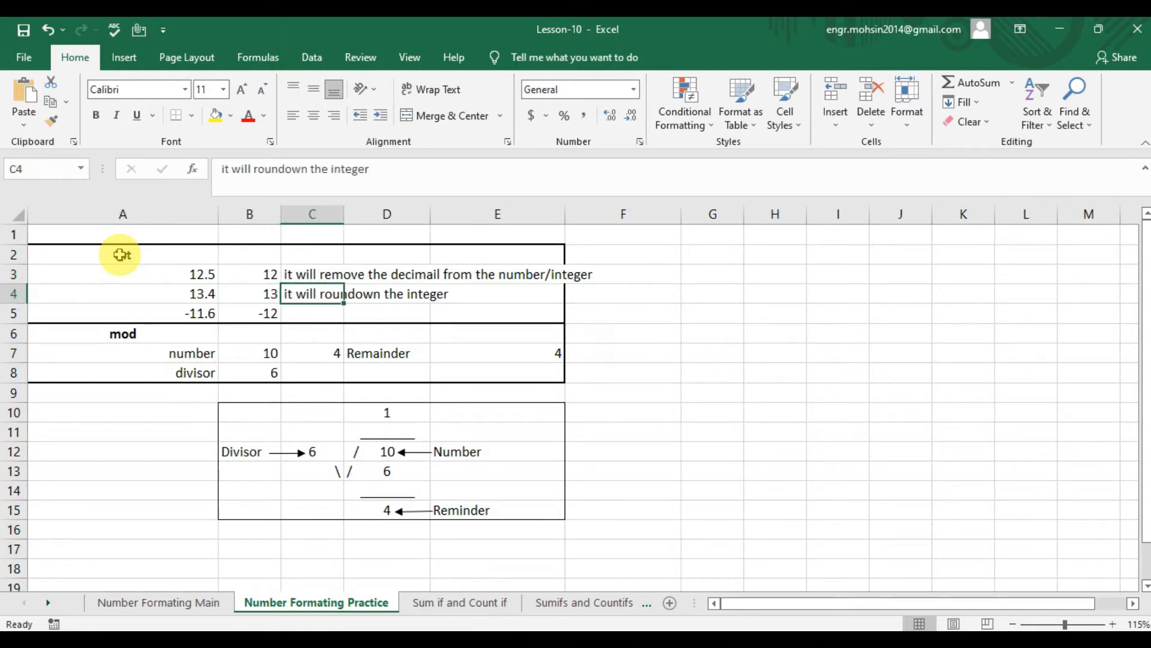
{"action": "key", "text": "Right"}
{"action": "key", "text": "Left"}
{"action": "key", "text": "Left"}
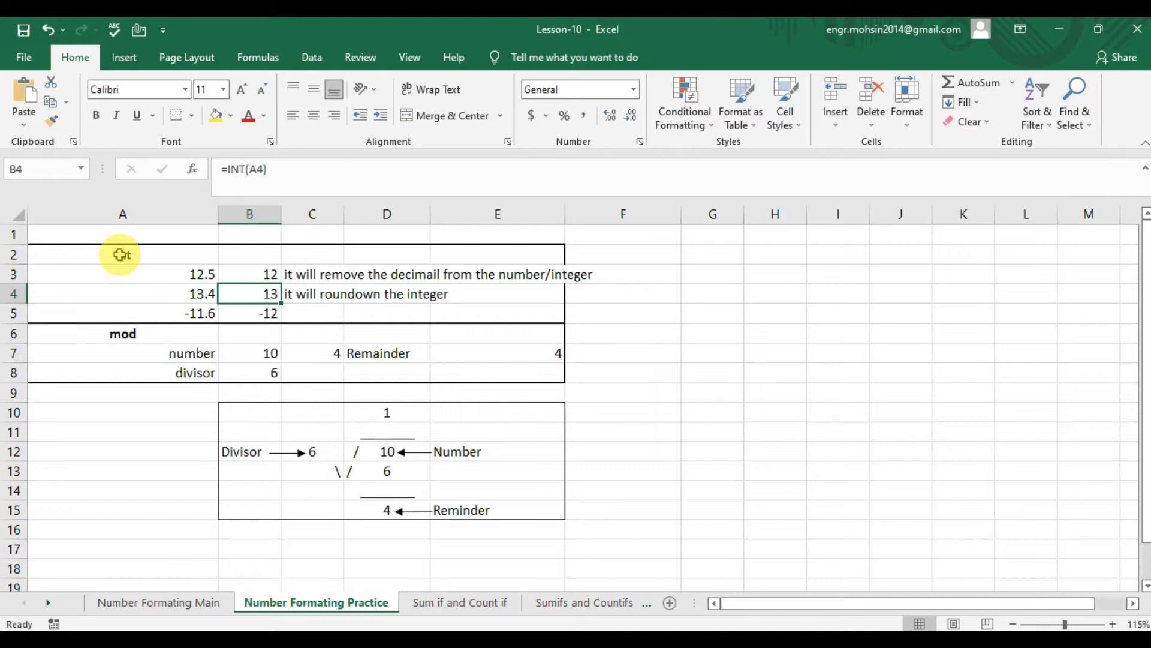
{"action": "key", "text": "Left"}
{"action": "key", "text": "Up"}
{"action": "key", "text": "Right"}
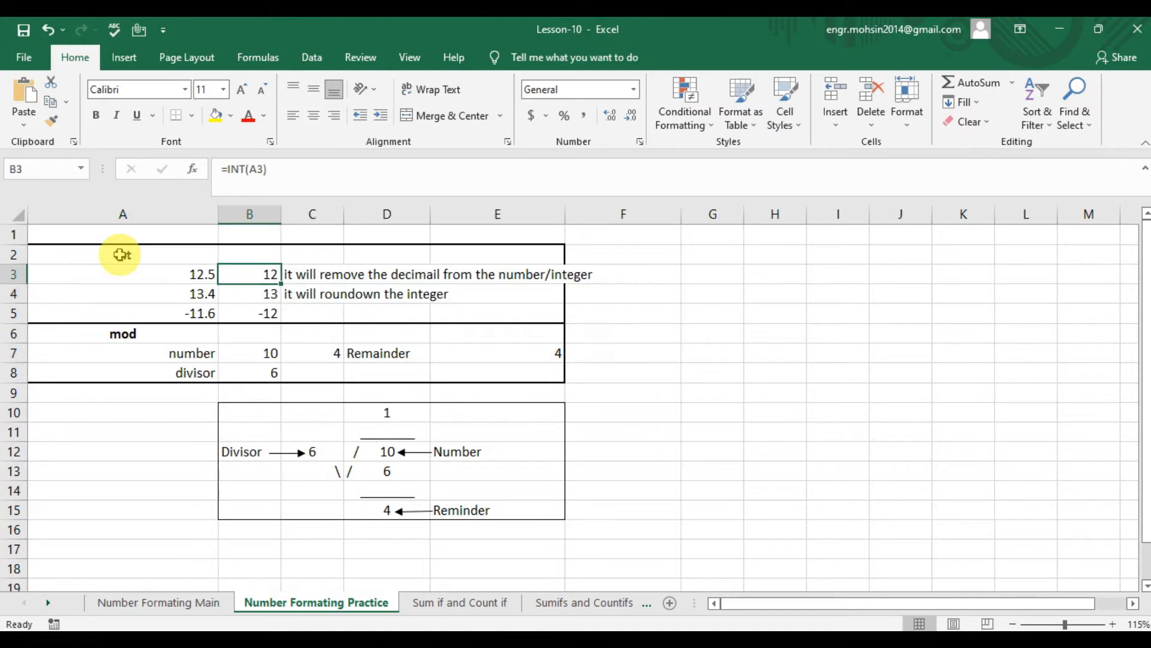
{"action": "key", "text": "Left"}
{"action": "key", "text": "Right"}
{"action": "type", "text": "="}
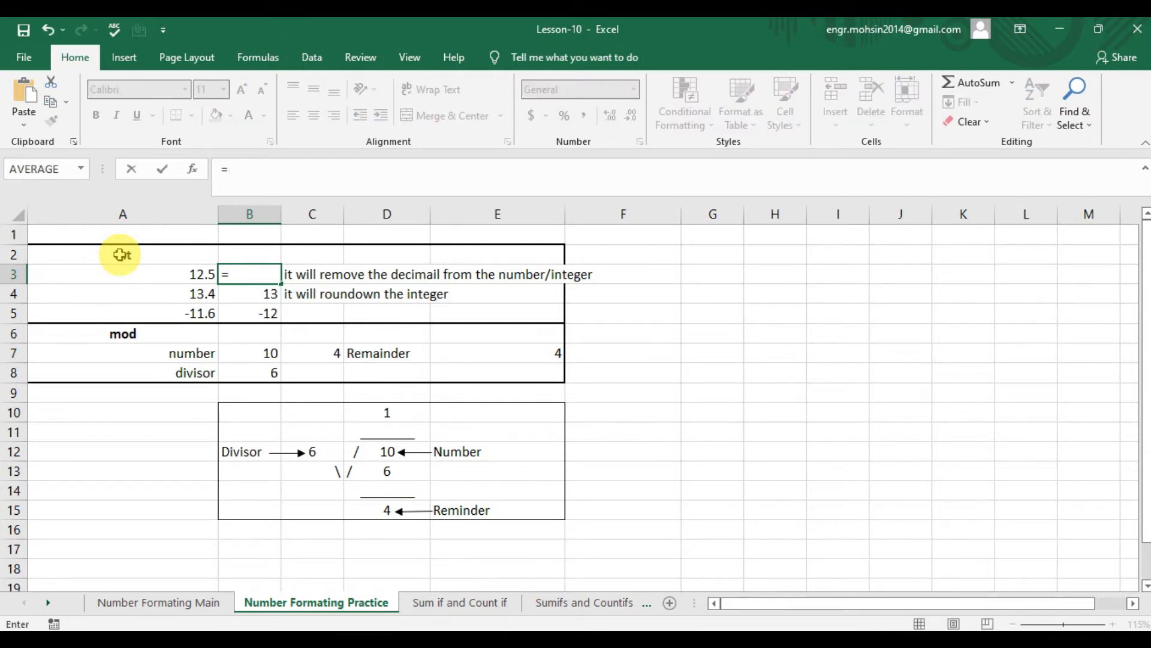
{"action": "type", "text": "int"}
{"action": "key", "text": "Left"}
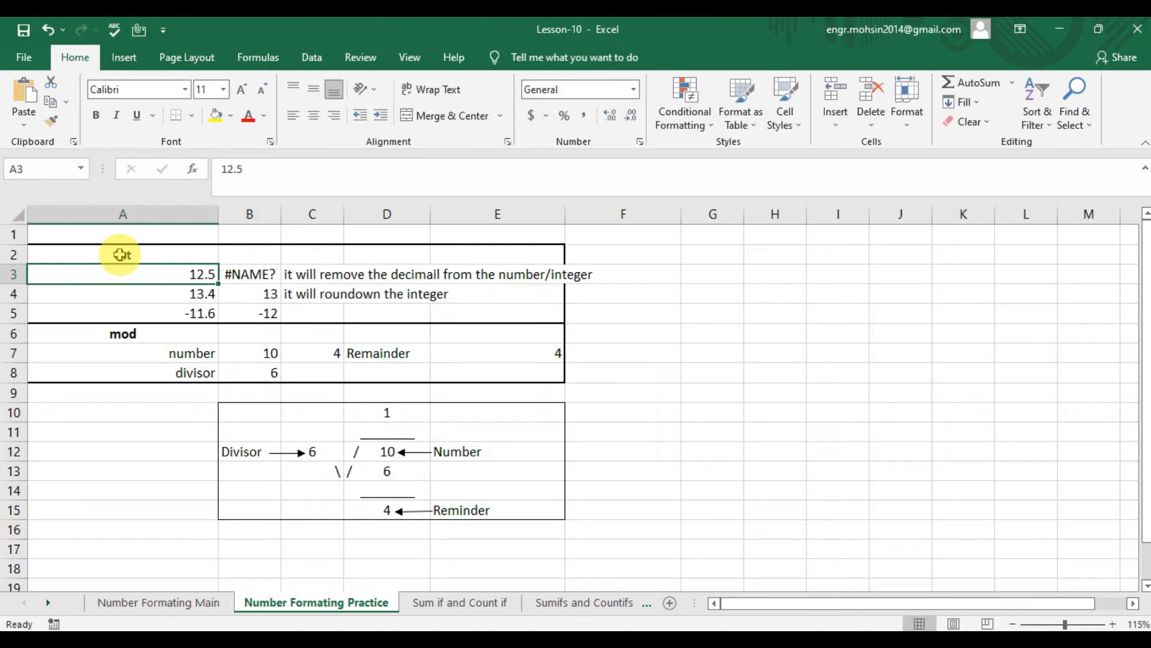
- Enter the formula =INT(A3) in cell B3
{"action": "key", "text": "Right"}
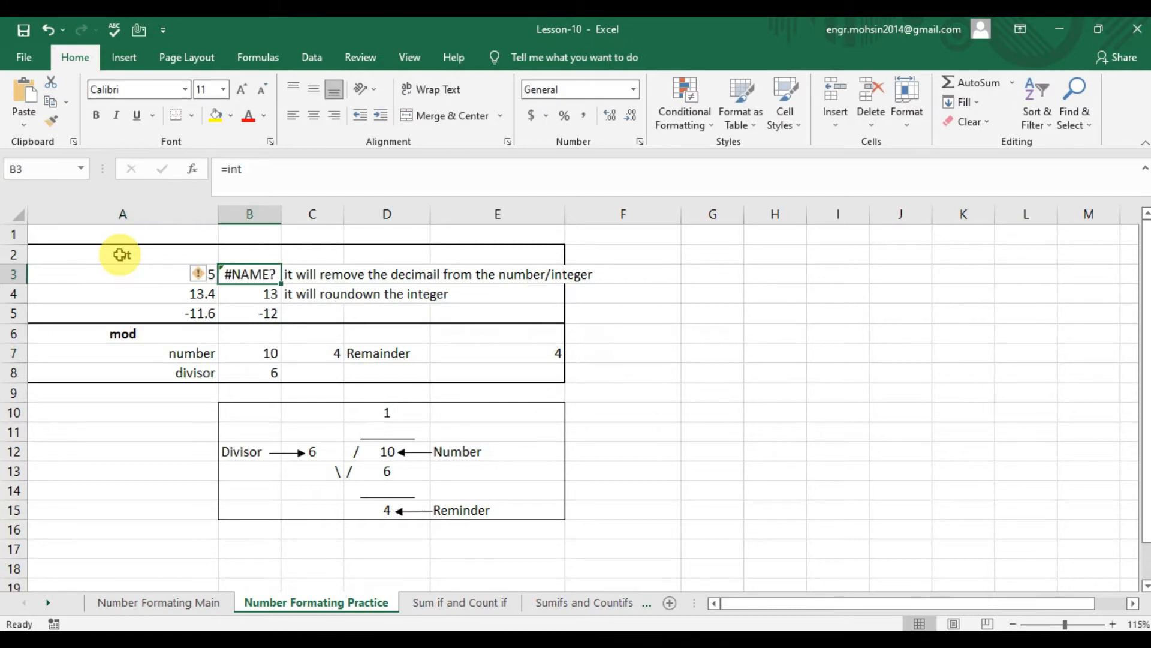
{"action": "type", "text": "=int"}
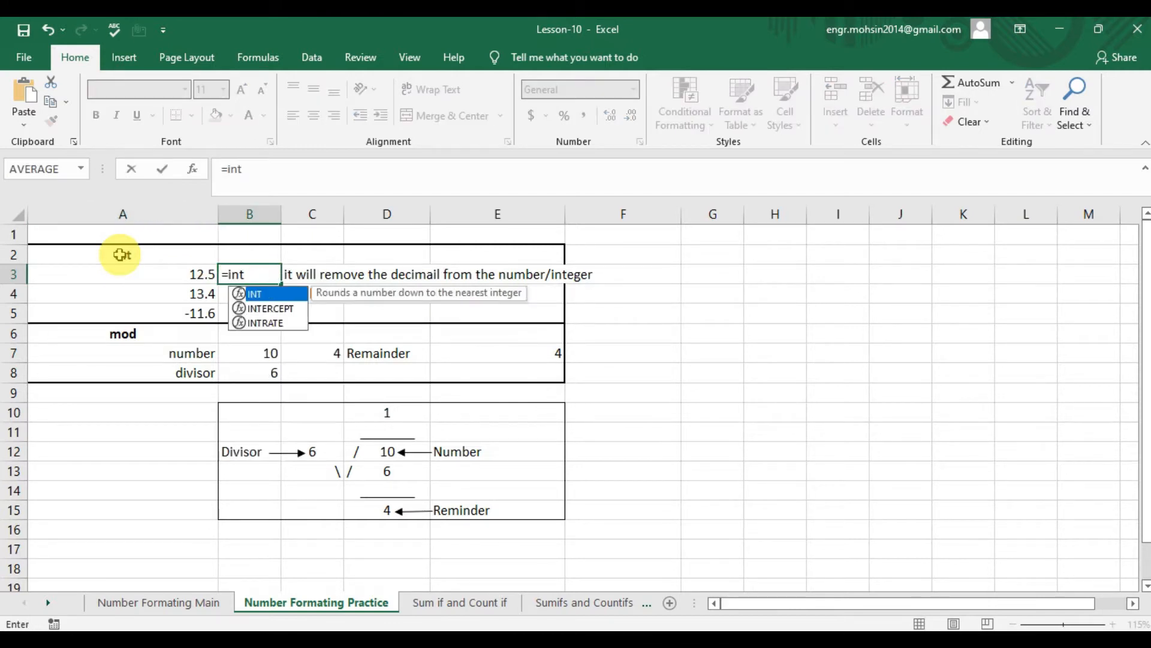
{"action": "key", "text": "Tab"}
{"action": "key", "text": "Left"}
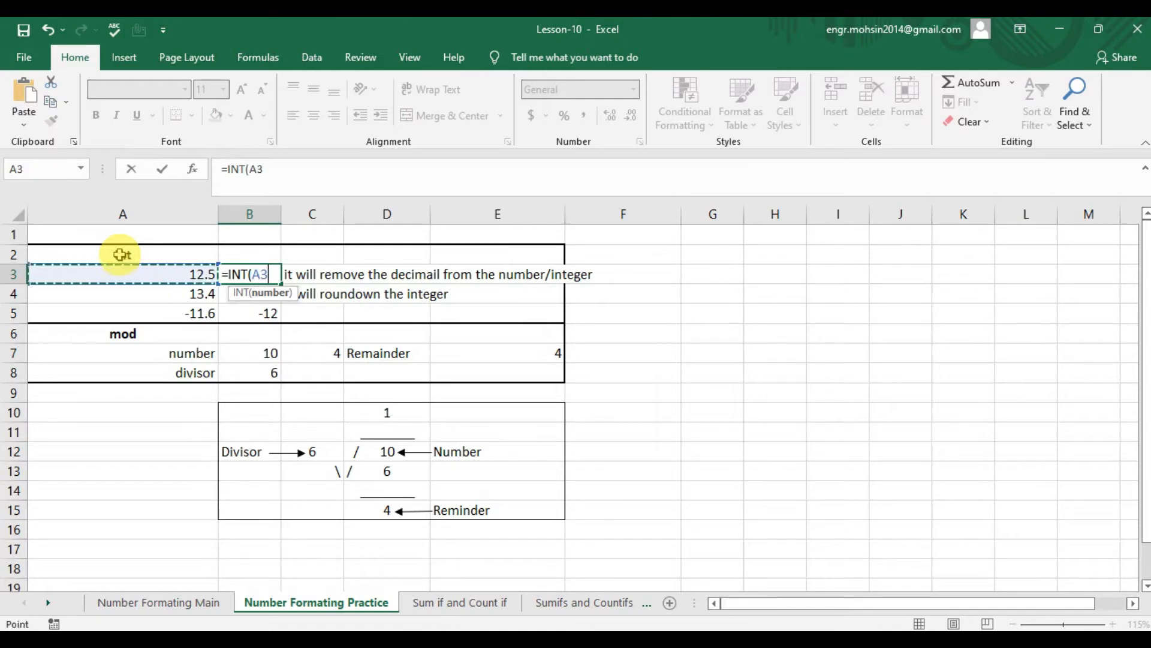
{"action": "type", "text": ")"}
{"action": "key", "text": "Return"}
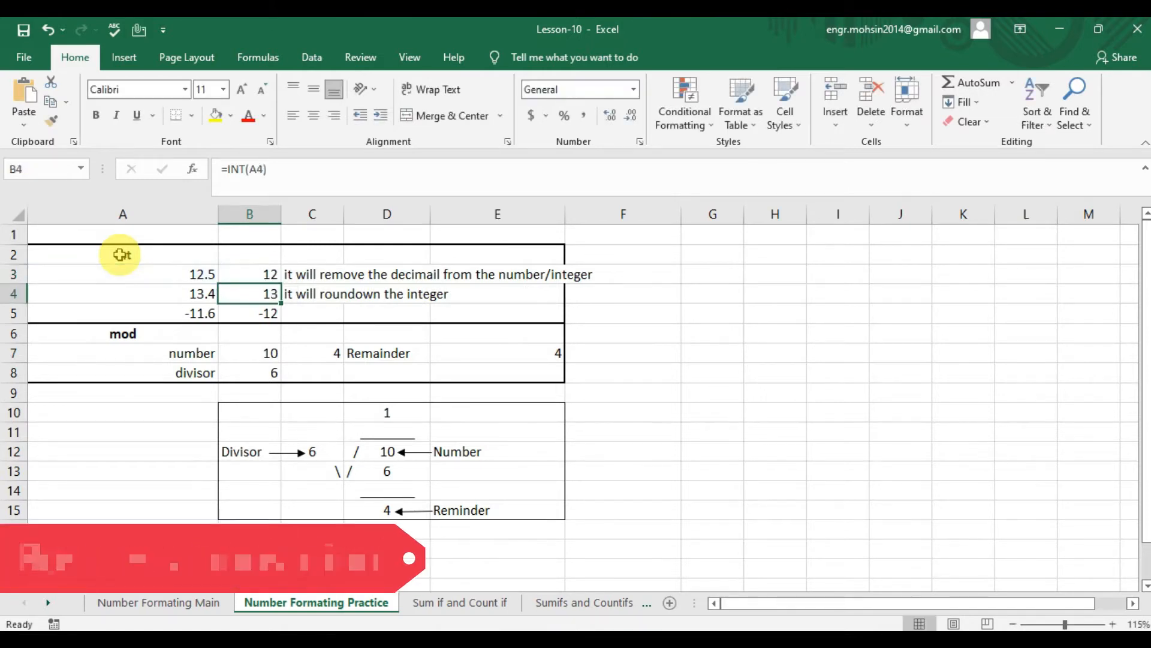
- Check the INT formulas in B3:B5 against the source numbers in A3:A5, including the negative one
{"action": "key", "text": "Up"}
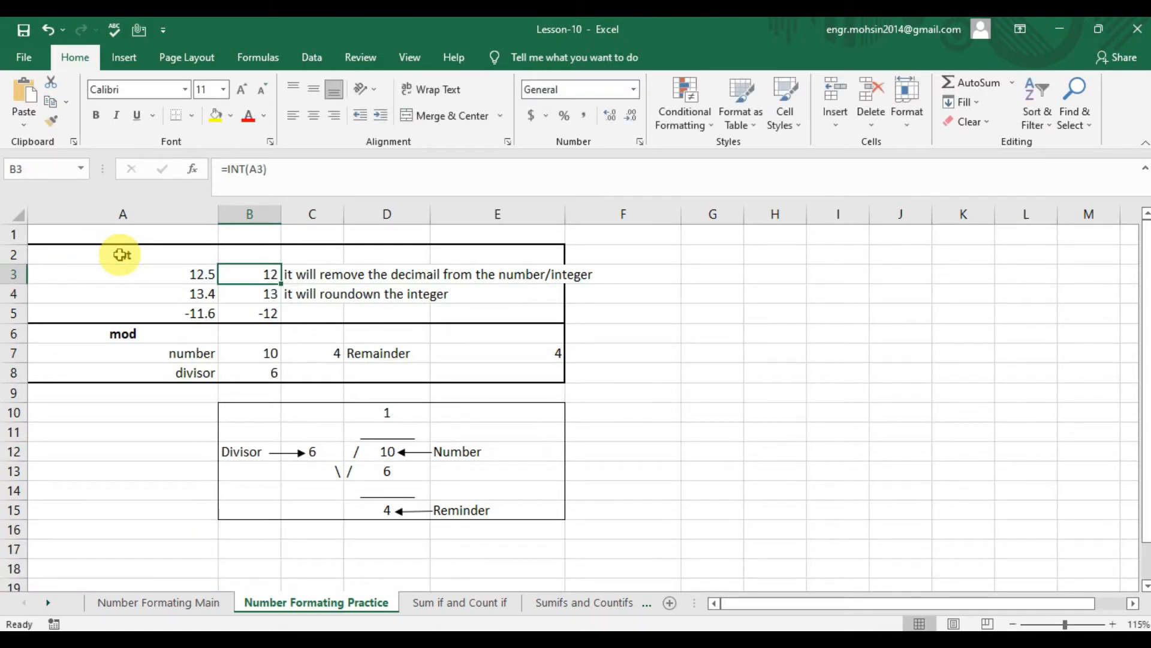
{"action": "key", "text": "Left"}
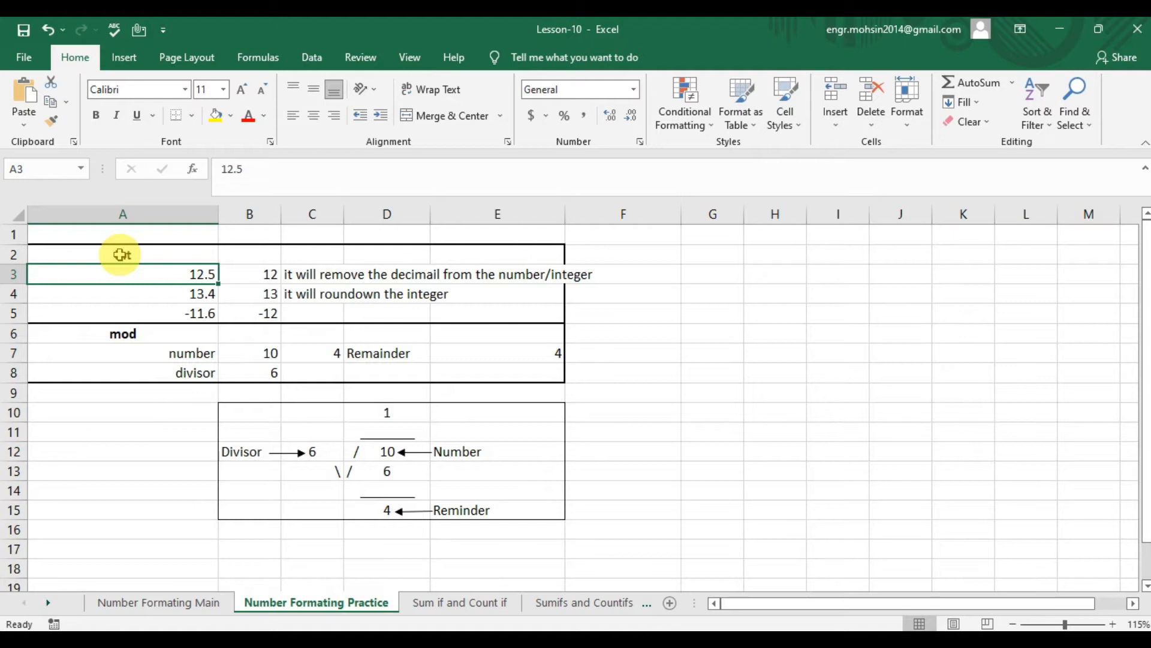
{"action": "key", "text": "Down"}
{"action": "key", "text": "Right"}
{"action": "key", "text": "Left"}
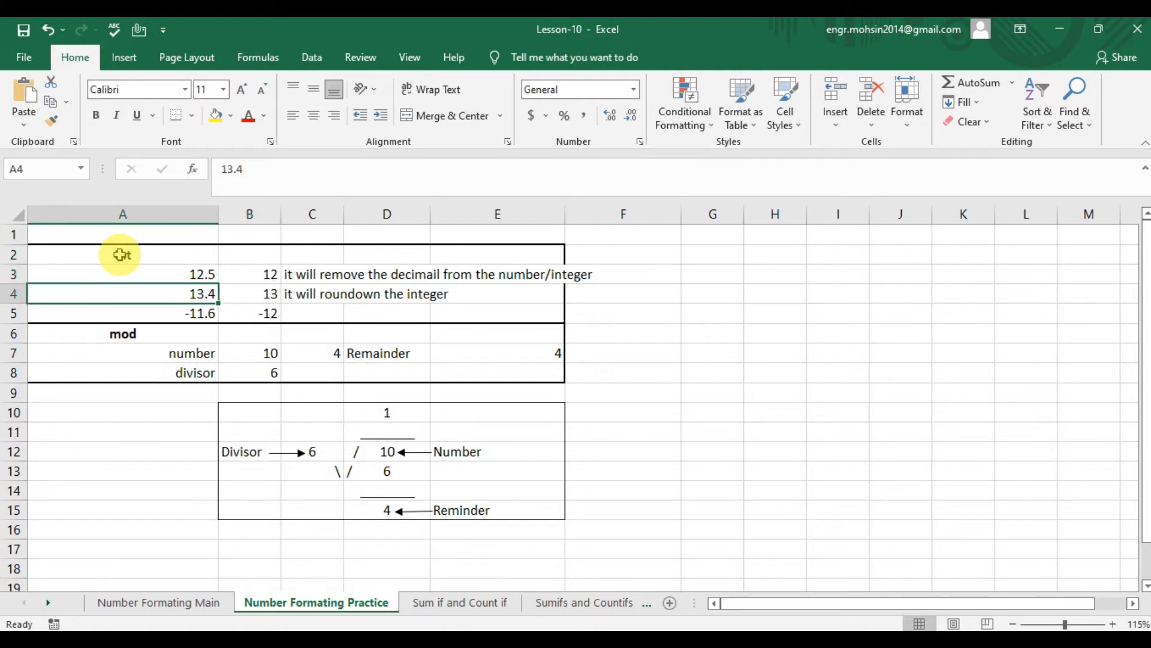
{"action": "key", "text": "Right"}
{"action": "key", "text": "Down"}
{"action": "key", "text": "Left"}
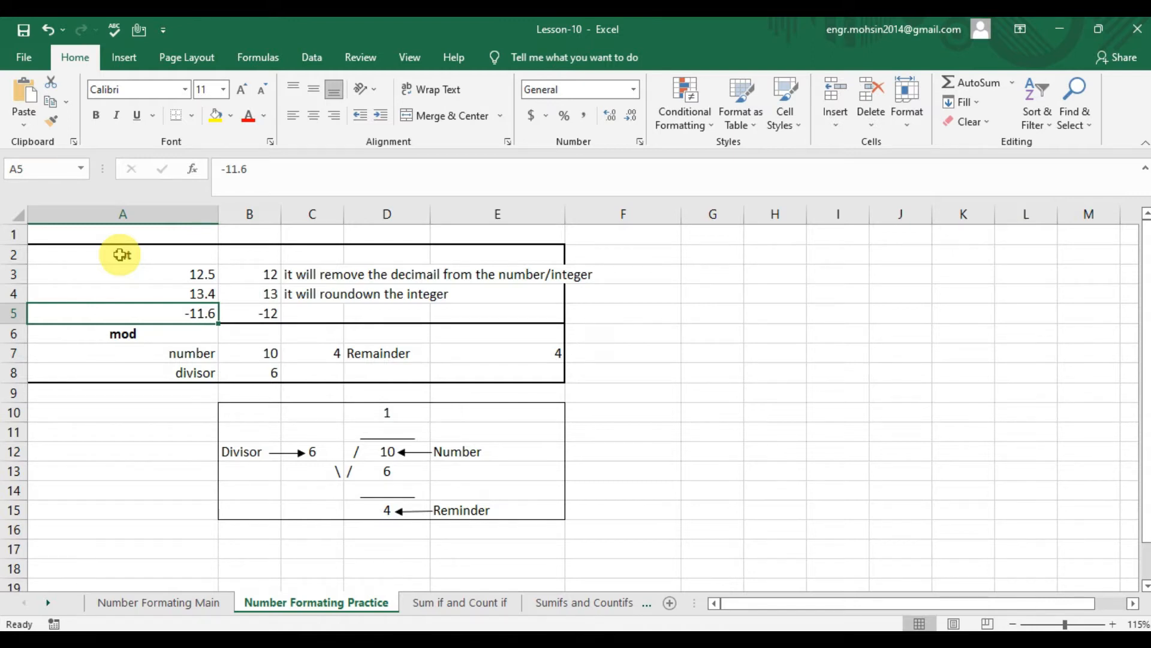
{"action": "key", "text": "Right"}
{"action": "key", "text": "Left"}
{"action": "key", "text": "Right"}
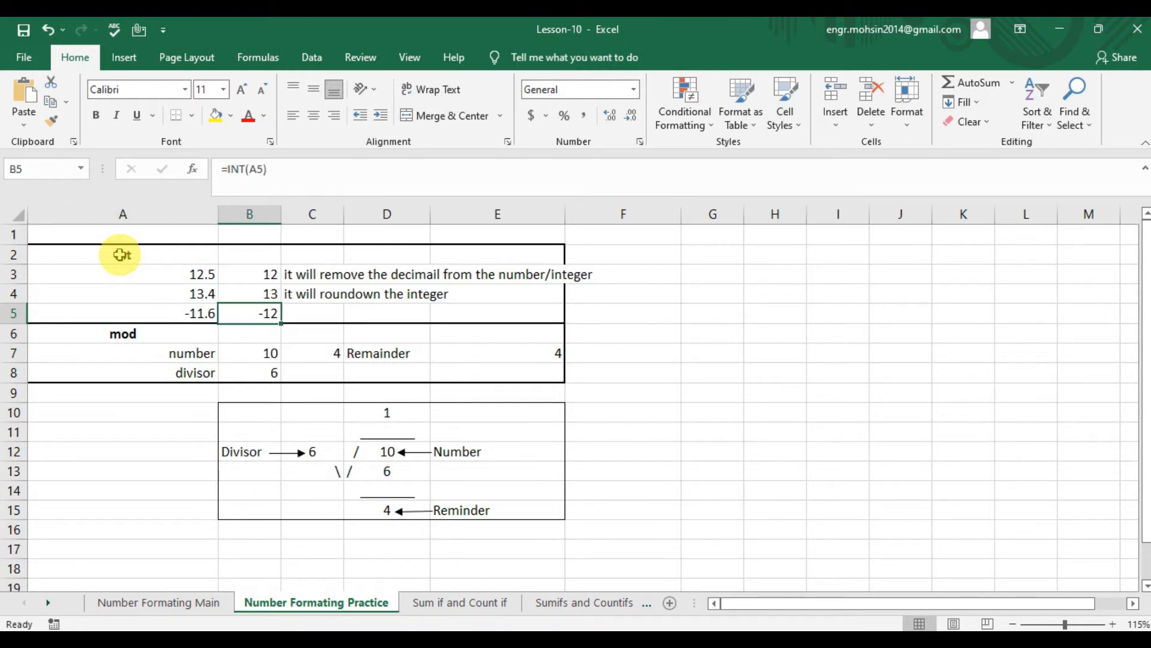
- Examine the divisor, number and remainder cells in the long-division diagram below the mod section
{"action": "key", "text": "Down"}
{"action": "key", "text": "Down"}
{"action": "key", "text": "Down"}
{"action": "key", "text": "Down"}
{"action": "key", "text": "Down"}
{"action": "key", "text": "Down"}
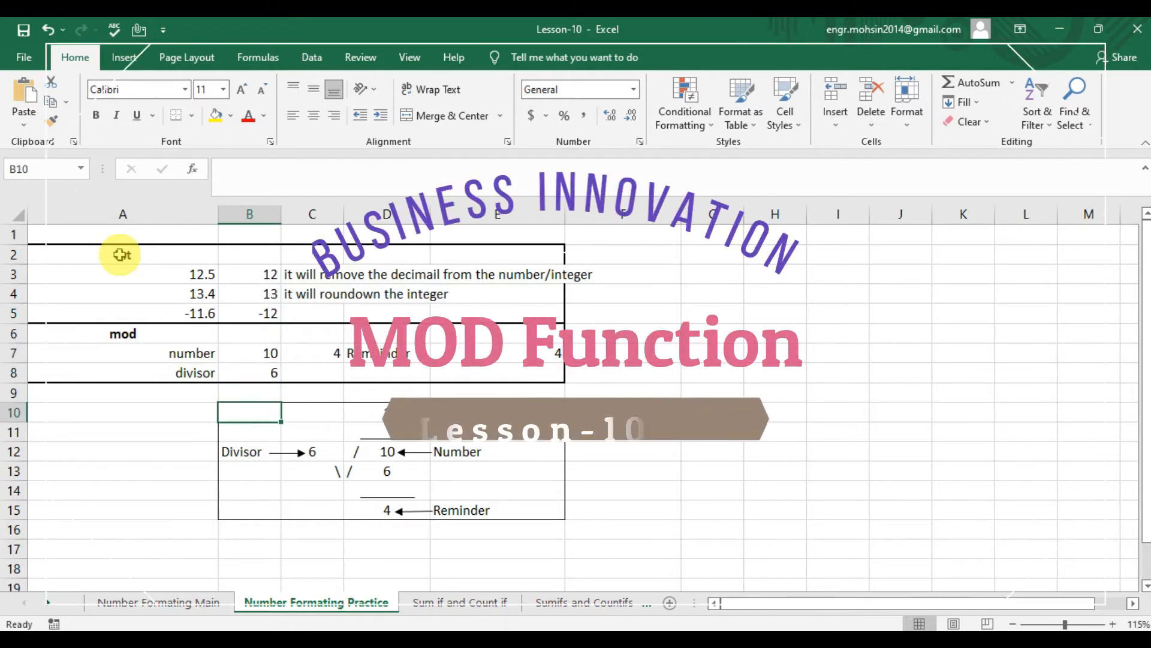
{"action": "key", "text": "Up"}
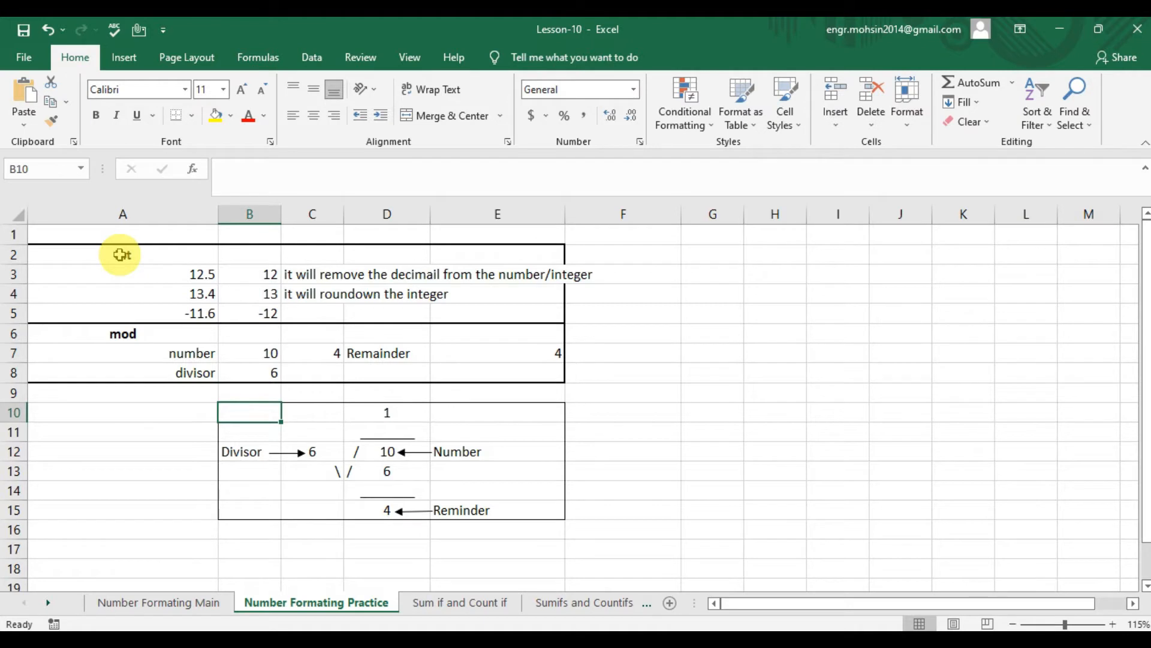
{"action": "key", "text": "Down"}
{"action": "key", "text": "Down"}
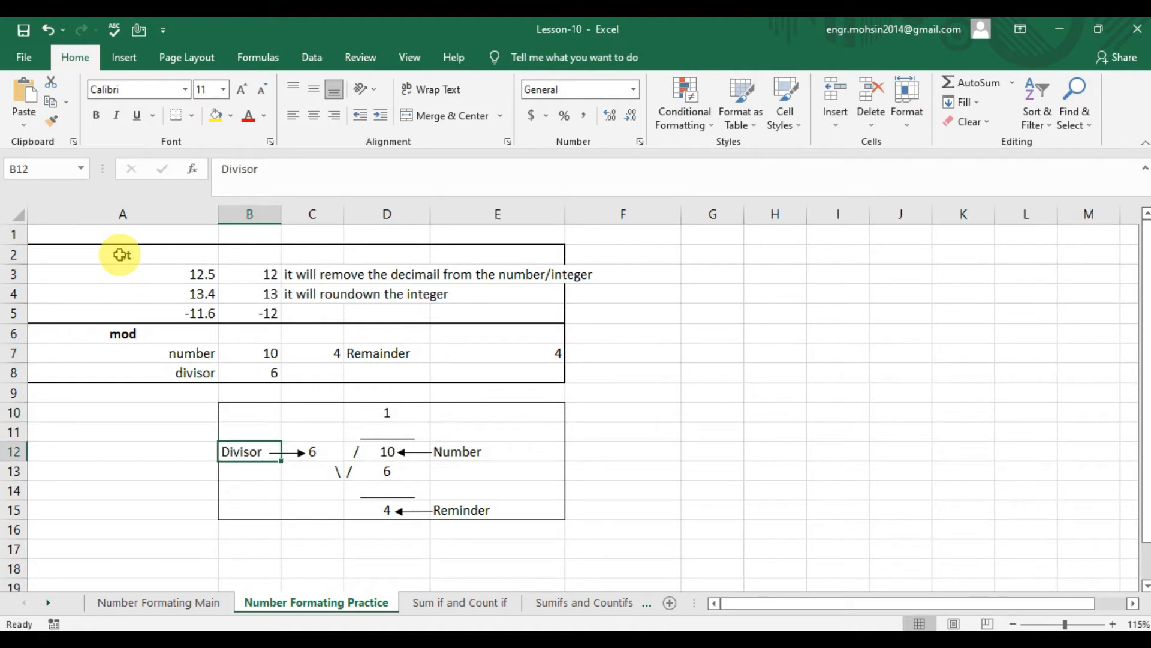
{"action": "key", "text": "Right"}
{"action": "key", "text": "Right"}
{"action": "key", "text": "Right"}
{"action": "key", "text": "Left"}
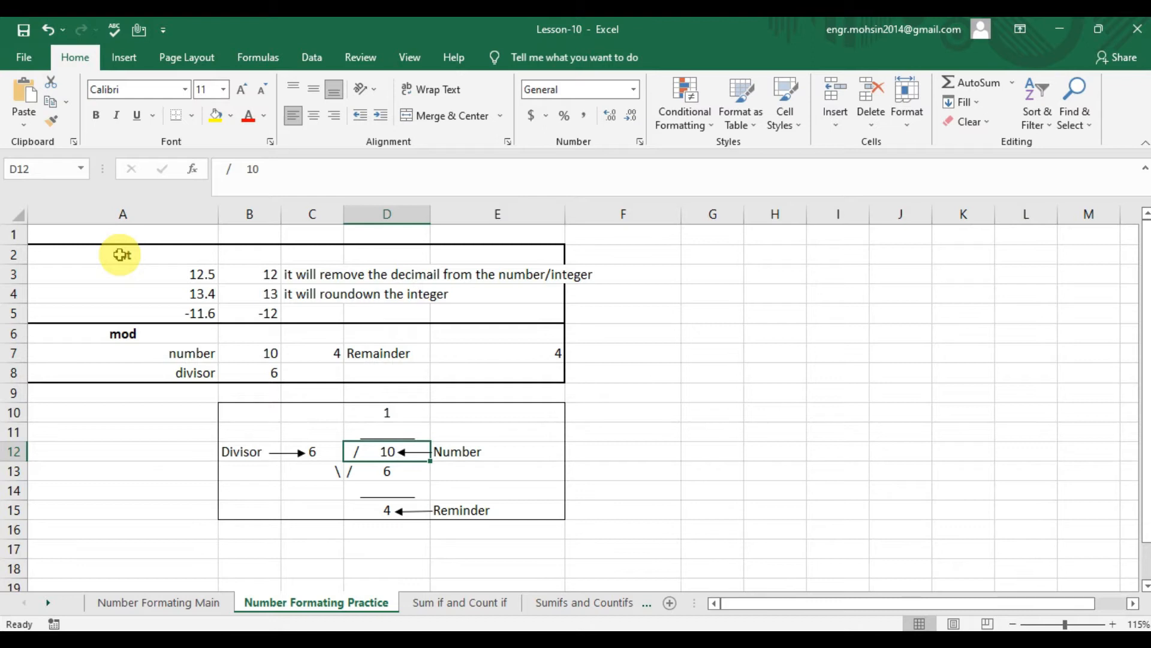
{"action": "key", "text": "Left"}
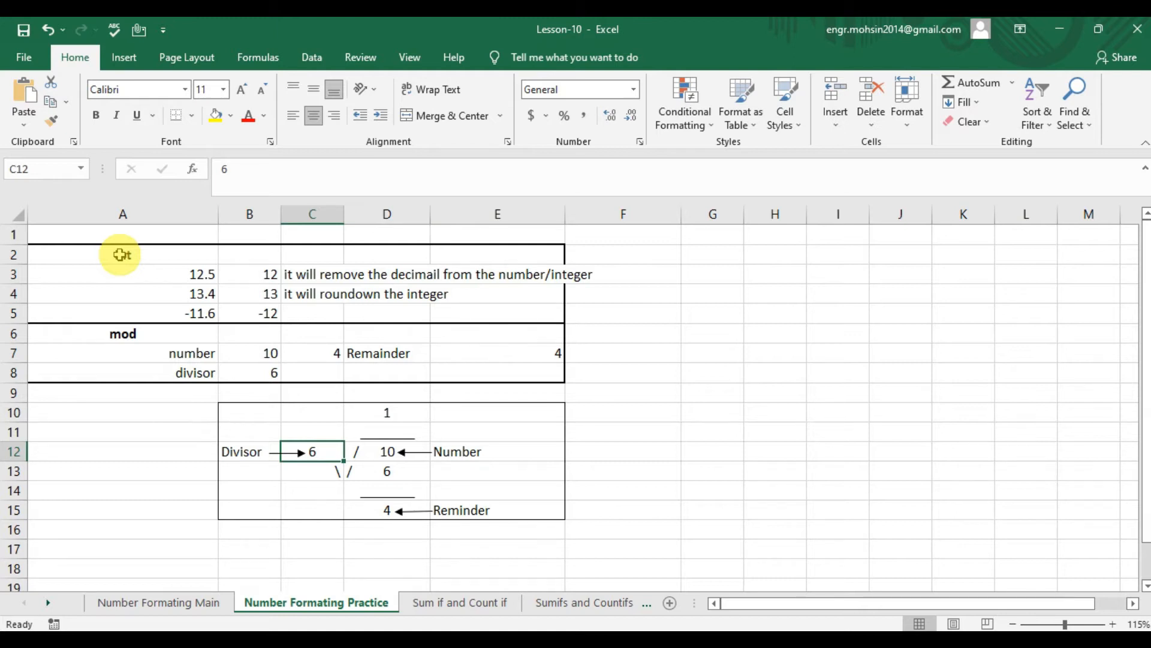
{"action": "key", "text": "Down"}
{"action": "key", "text": "Down"}
{"action": "key", "text": "Down"}
{"action": "key", "text": "Right"}
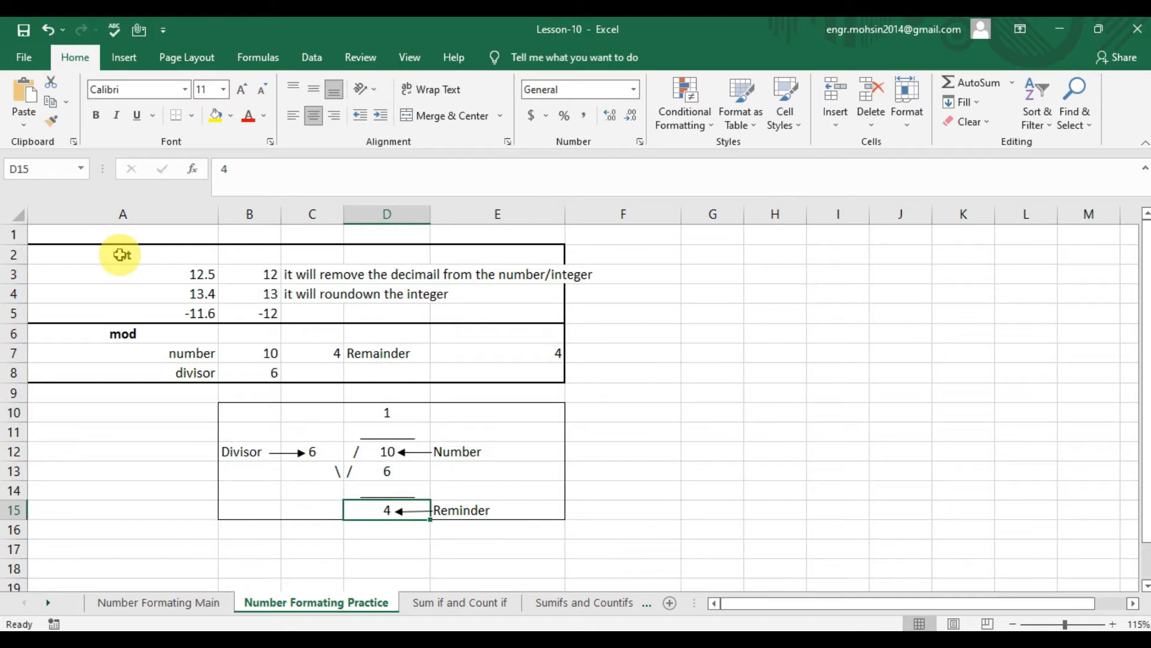
- Trace the long division again from the divisor in C12 through the number in D12 to the remainder in D15
{"action": "key", "text": "Up"}
{"action": "key", "text": "Up"}
{"action": "key", "text": "Up"}
{"action": "key", "text": "Left"}
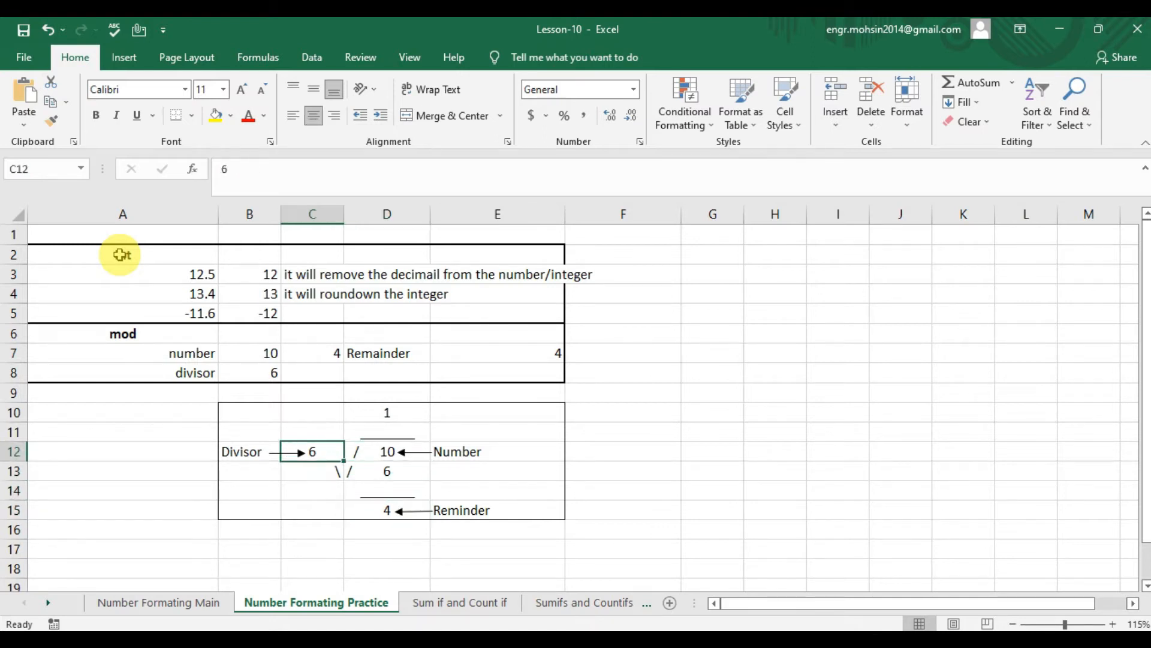
{"action": "key", "text": "Right"}
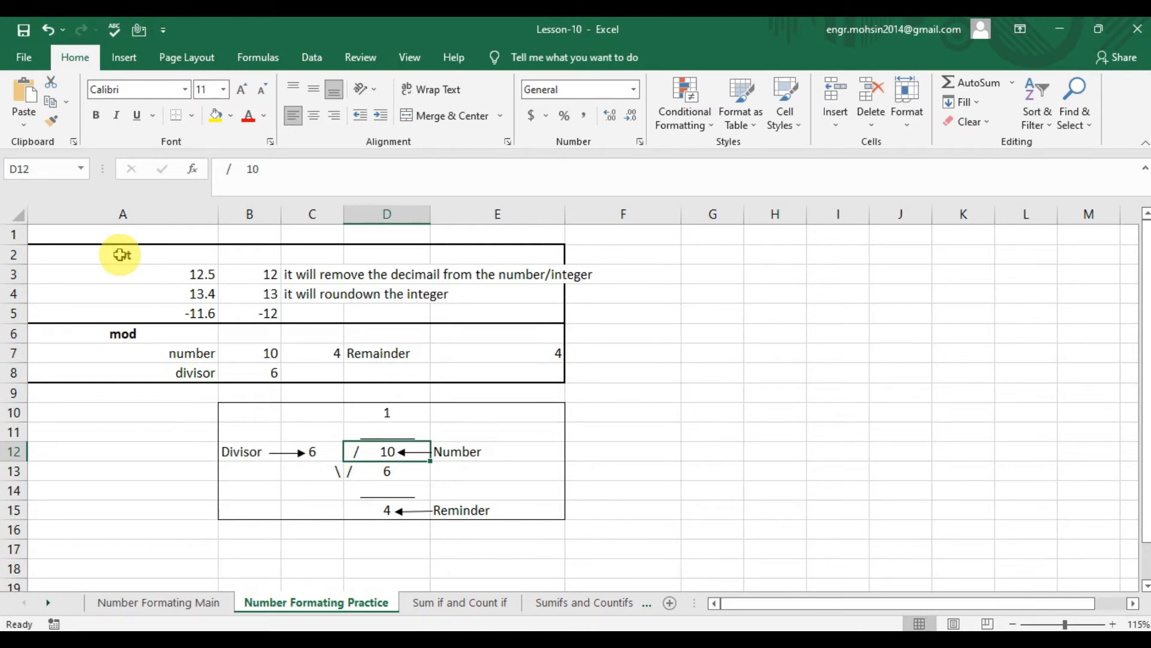
{"action": "key", "text": "Left"}
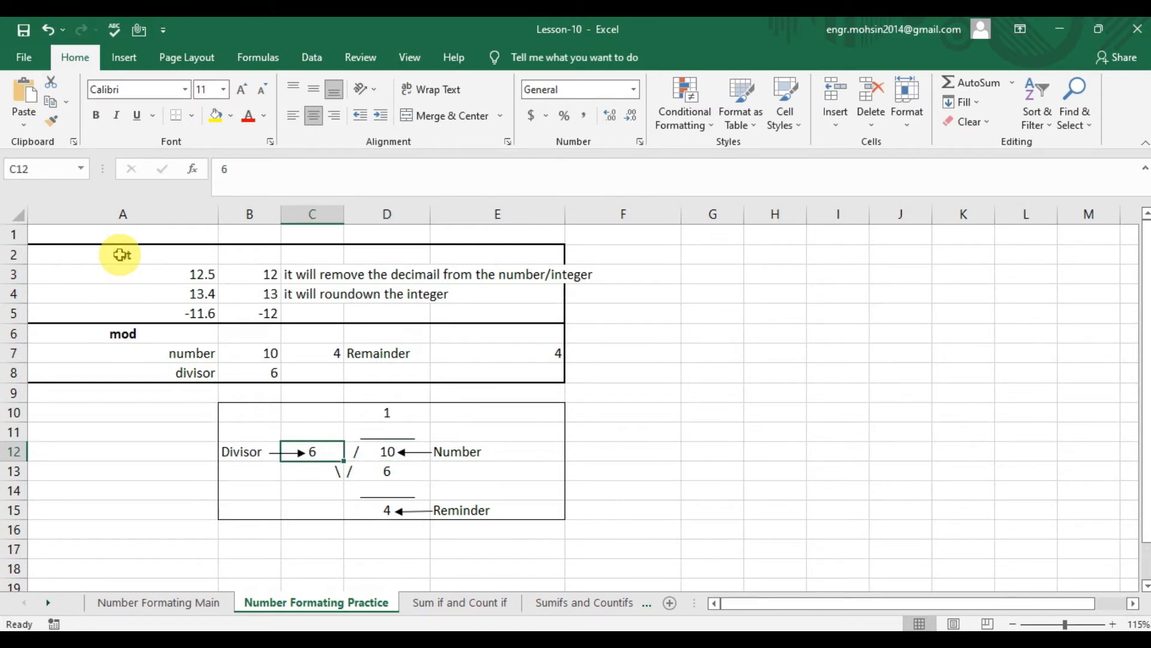
{"action": "key", "text": "Right"}
{"action": "key", "text": "Down"}
{"action": "key", "text": "Down"}
{"action": "key", "text": "Down"}
- Inspect the MOD formula in cell E7 beside the Remainder label
{"action": "key", "text": "Up"}
{"action": "key", "text": "Up"}
{"action": "key", "text": "Up"}
{"action": "key", "text": "Up"}
{"action": "key", "text": "Up"}
{"action": "key", "text": "Up"}
{"action": "key", "text": "Up"}
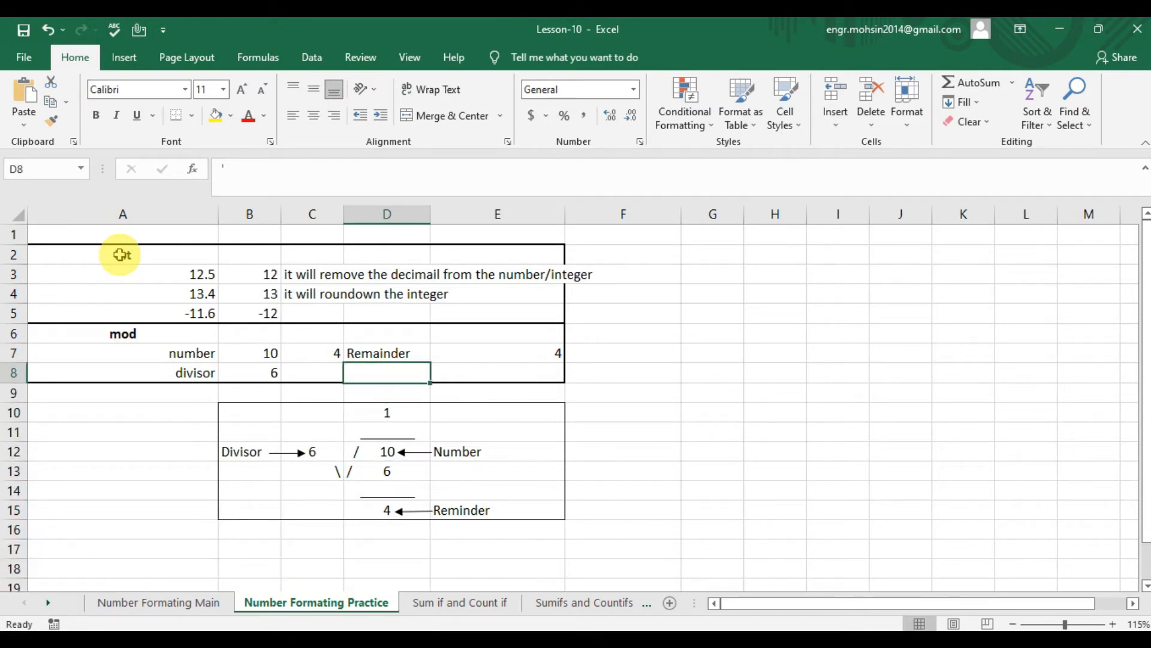
{"action": "key", "text": "Up"}
{"action": "key", "text": "Right"}
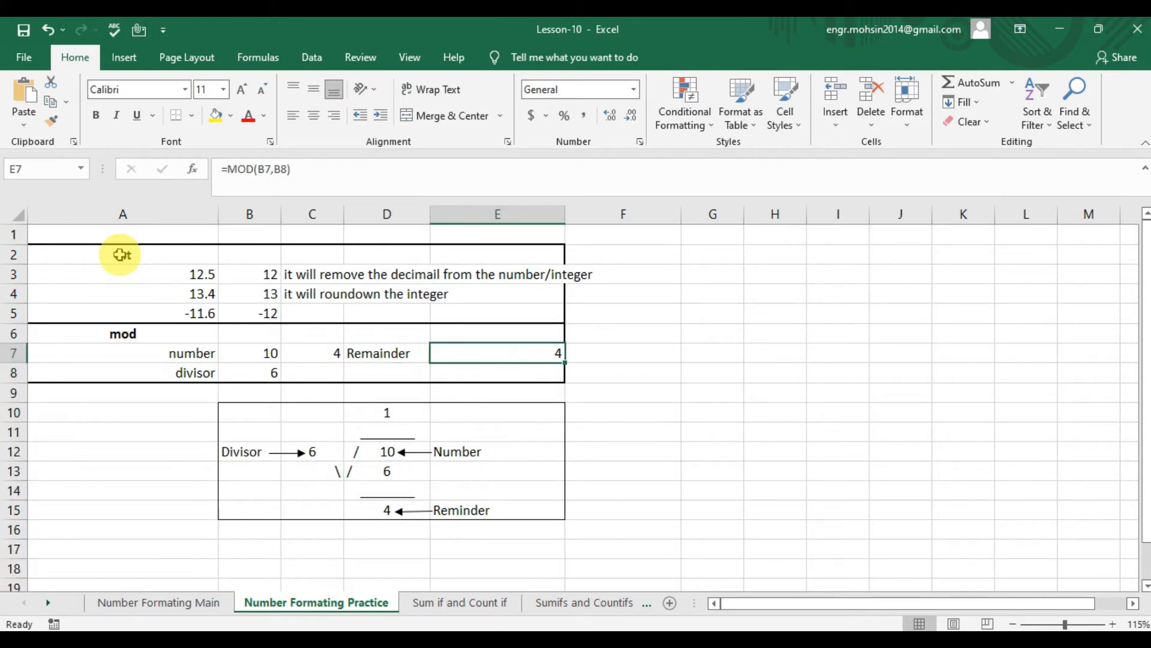
- Start a new MOD formula in E7 with the number in B7 as its first argument
{"action": "type", "text": "=mod"}
{"action": "key", "text": "Tab"}
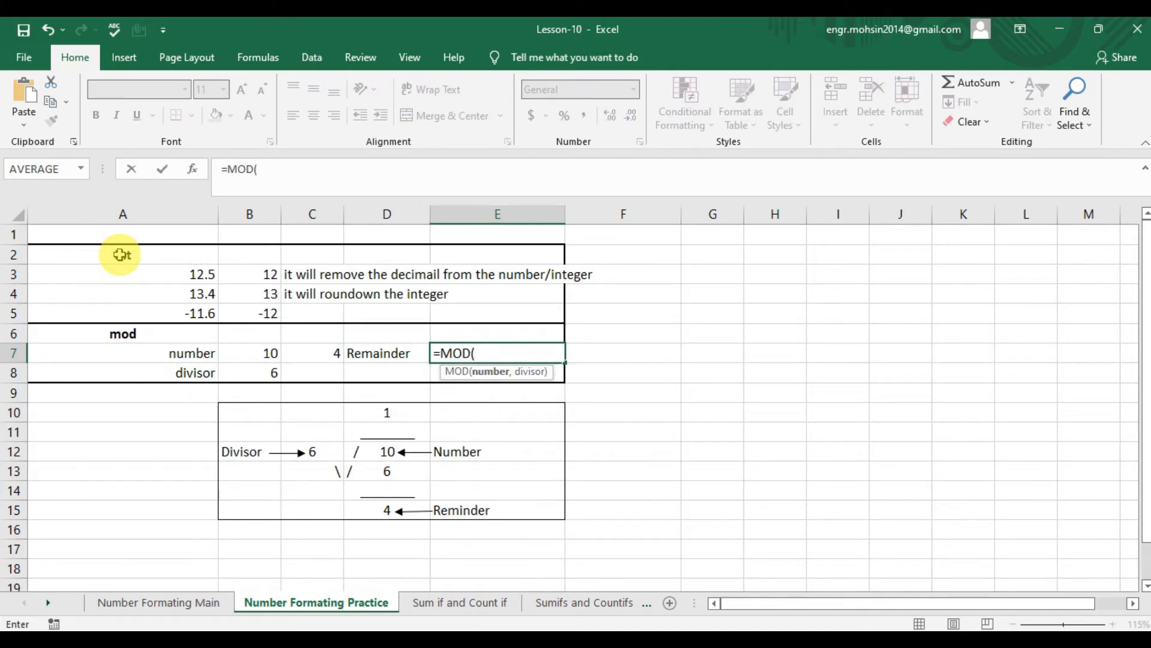
{"action": "key", "text": "Left"}
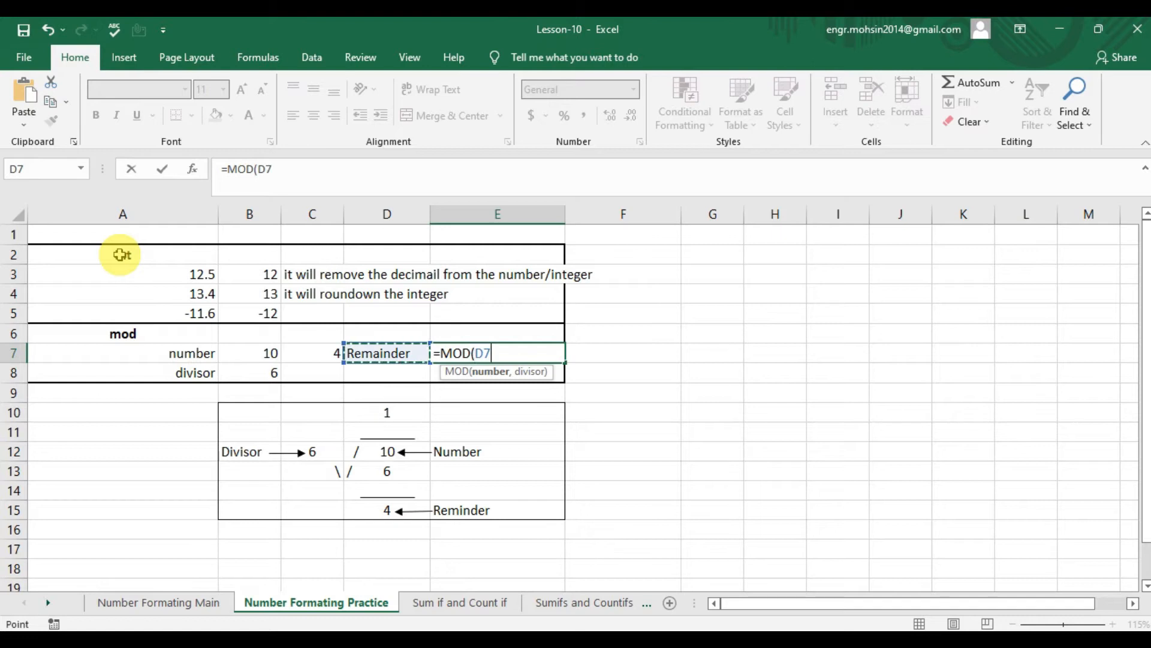
{"action": "key", "text": "Left"}
{"action": "key", "text": "Left"}
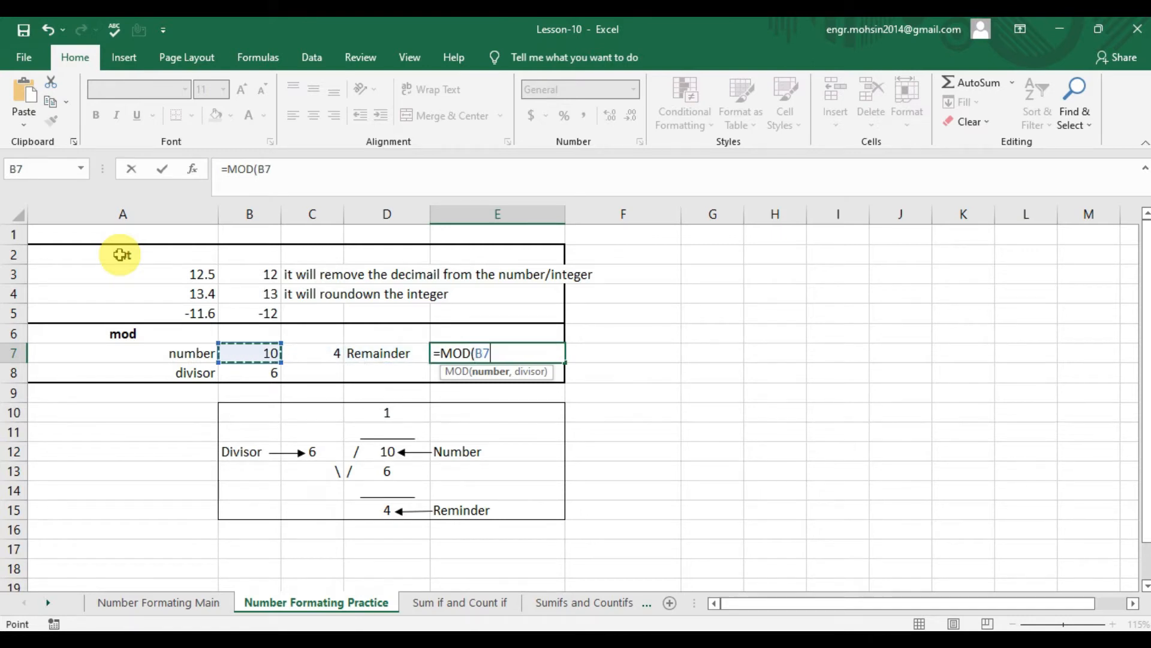
- Complete the MOD formula in E7 with the divisor in B8 as its second argument
{"action": "type", "text": ","}
{"action": "key", "text": "Down"}
{"action": "key", "text": "Left"}
{"action": "key", "text": "Left"}
{"action": "key", "text": "Left"}
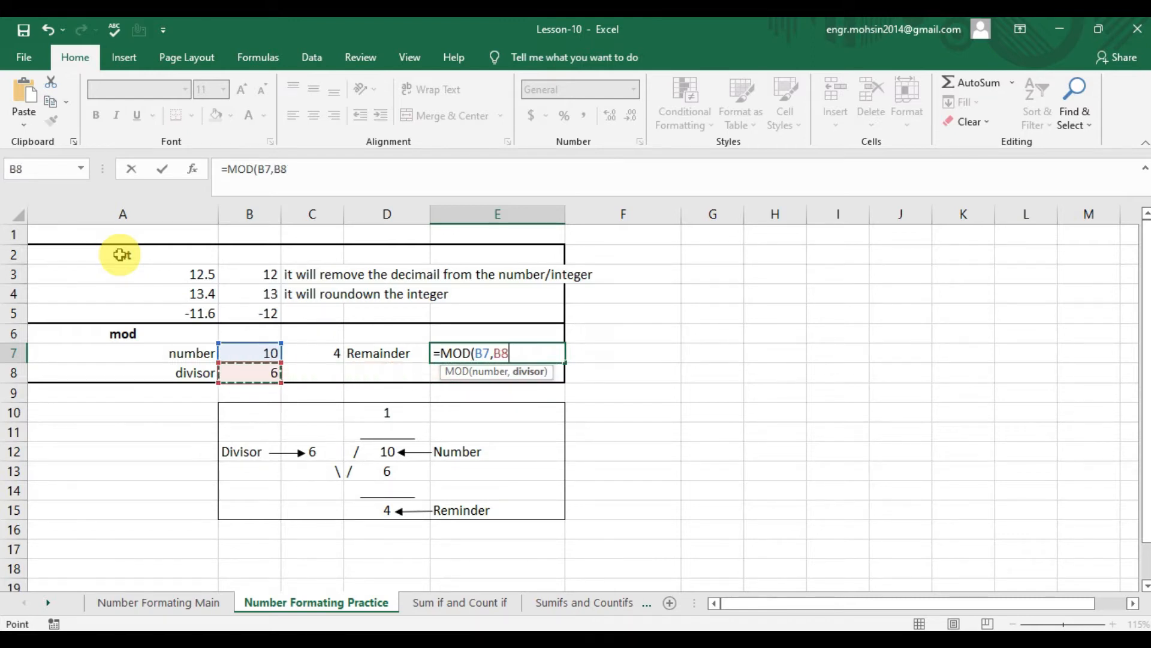
{"action": "type", "text": ")"}
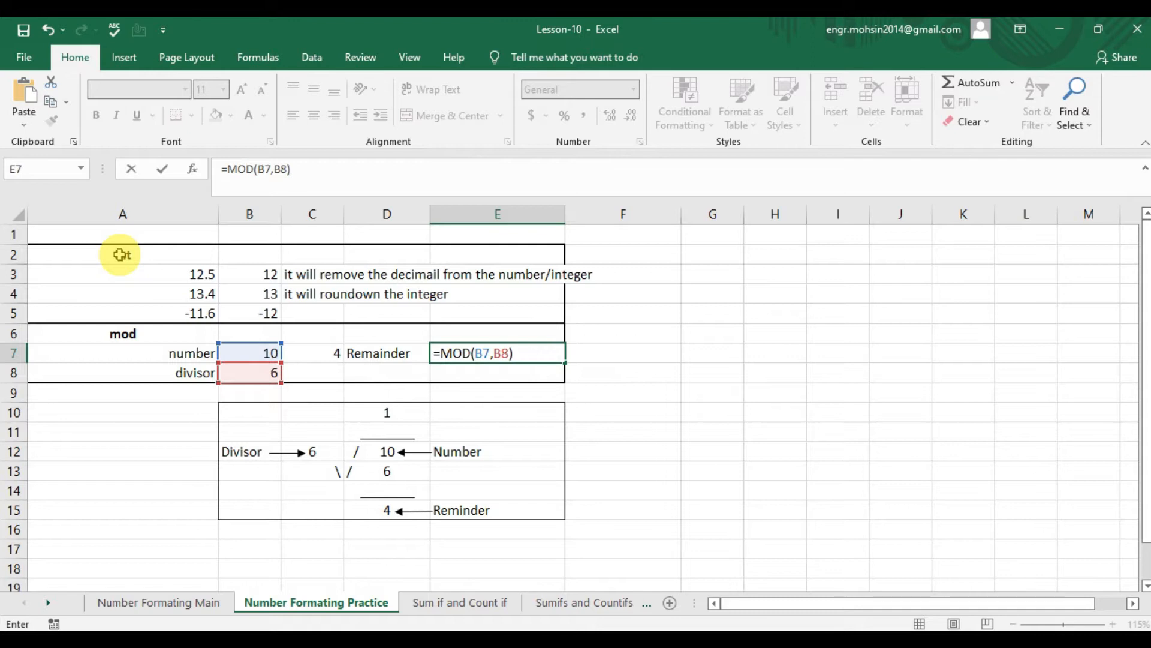
{"action": "key", "text": "Return"}
{"action": "key", "text": "Up"}
{"action": "key", "text": "Left"}
{"action": "key", "text": "Right"}
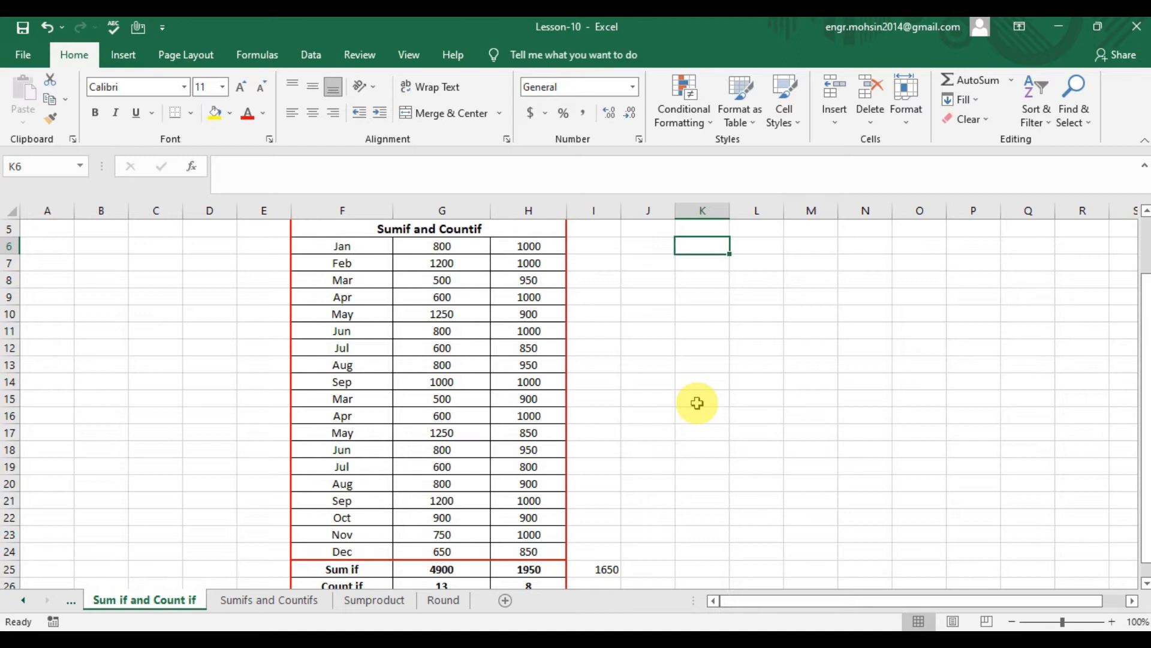
- On the Sum if and Count if sheet, enter the labels sumif in K6 and sum in K7
{"action": "type", "text": "sumif"}
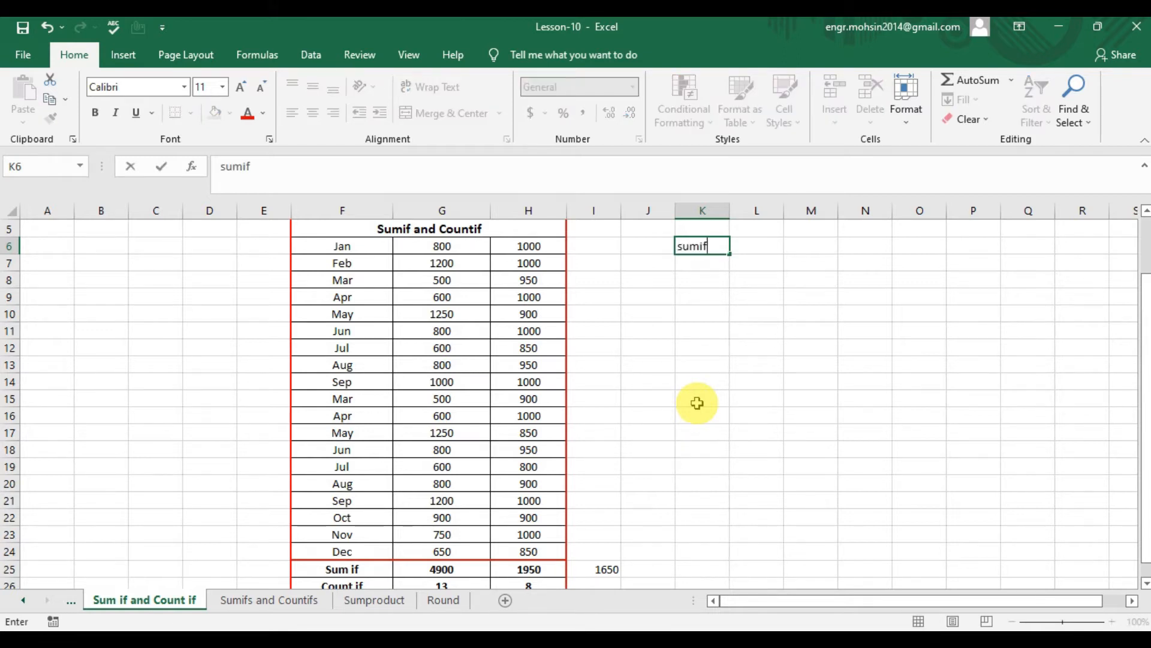
{"action": "key", "text": "Return"}
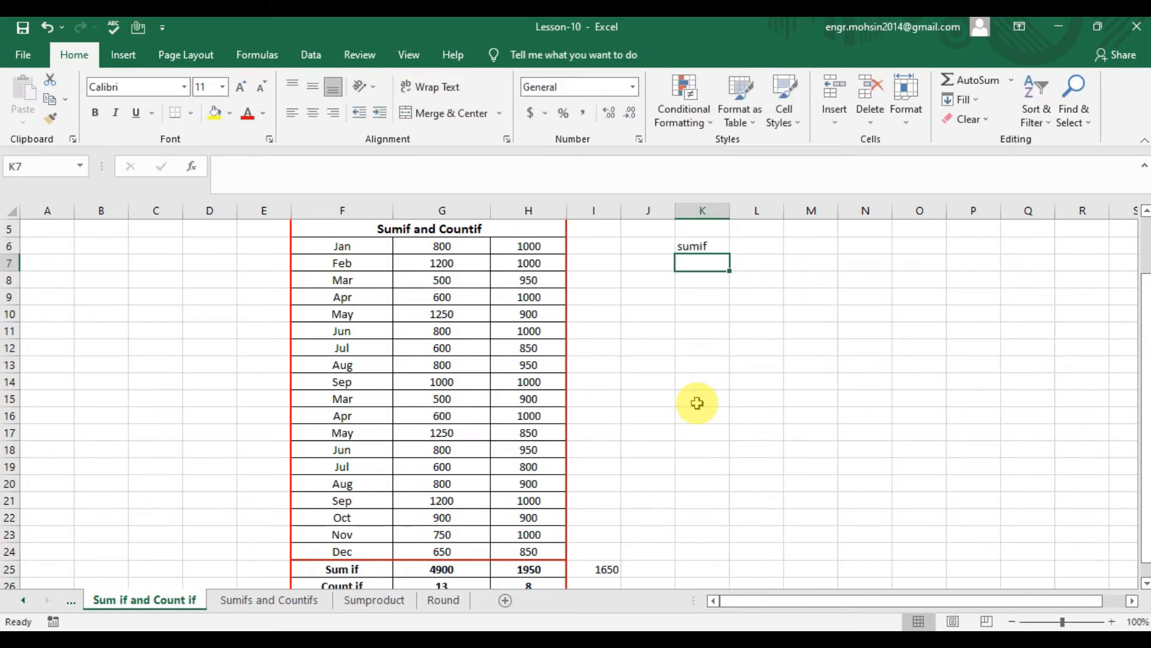
{"action": "type", "text": "sum"}
{"action": "key", "text": "BackSpace"}
{"action": "key", "text": "Up"}
{"action": "key", "text": "Right"}
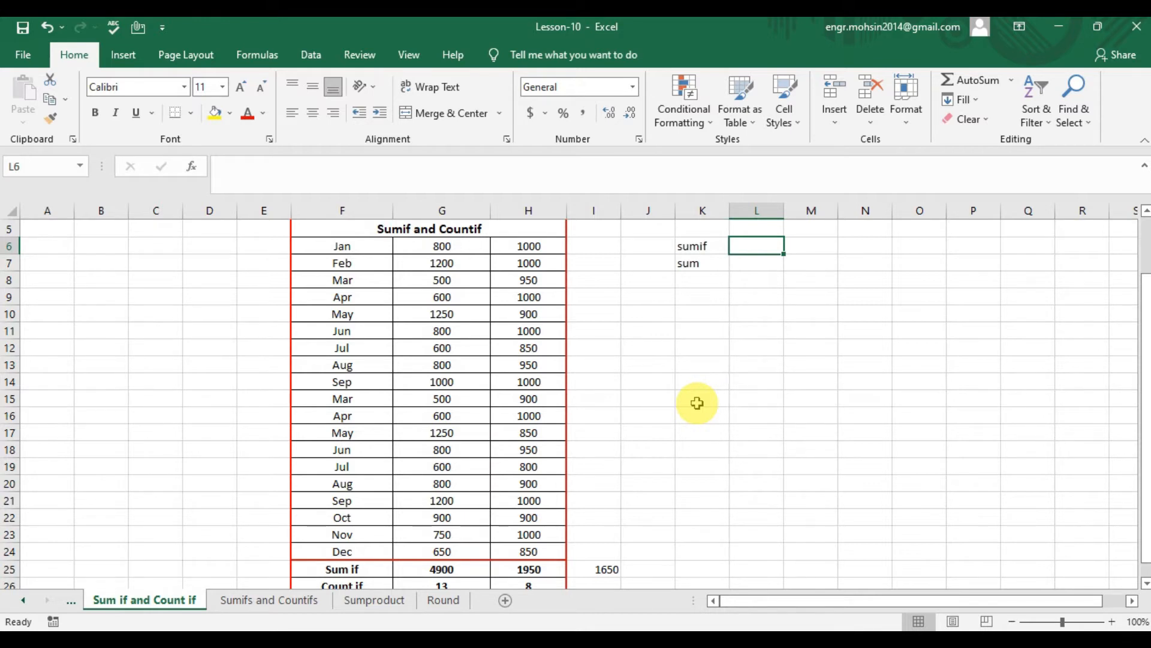
- Examine the monthly amounts in G6:G24 as the range for a conditional sum
{"action": "key", "text": "Left"}
{"action": "key", "text": "Down"}
{"action": "key", "text": "Down"}
{"action": "key", "text": "Down"}
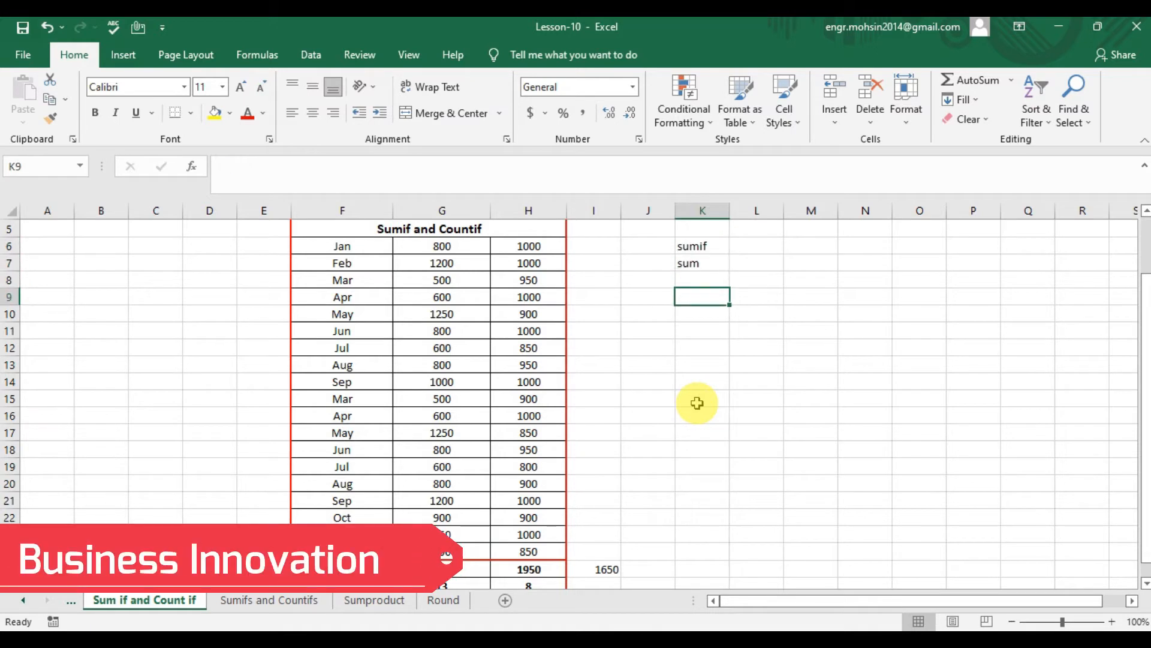
{"action": "left_click", "coordinate": [468, 245]}
{"action": "left_click_drag", "start_coordinate": [468, 245], "coordinate": [460, 549]}
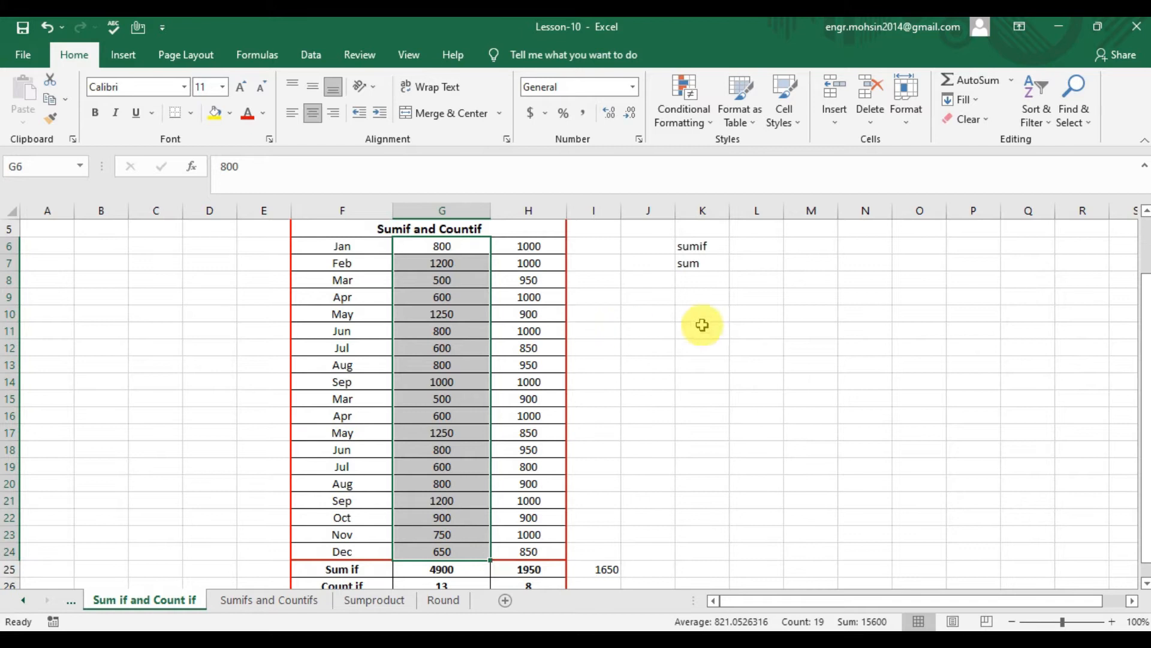
- Enter the formula =SUMIF(G6:G24,">600") in K9 to add only the amounts above 600
{"action": "left_click", "coordinate": [701, 297]}
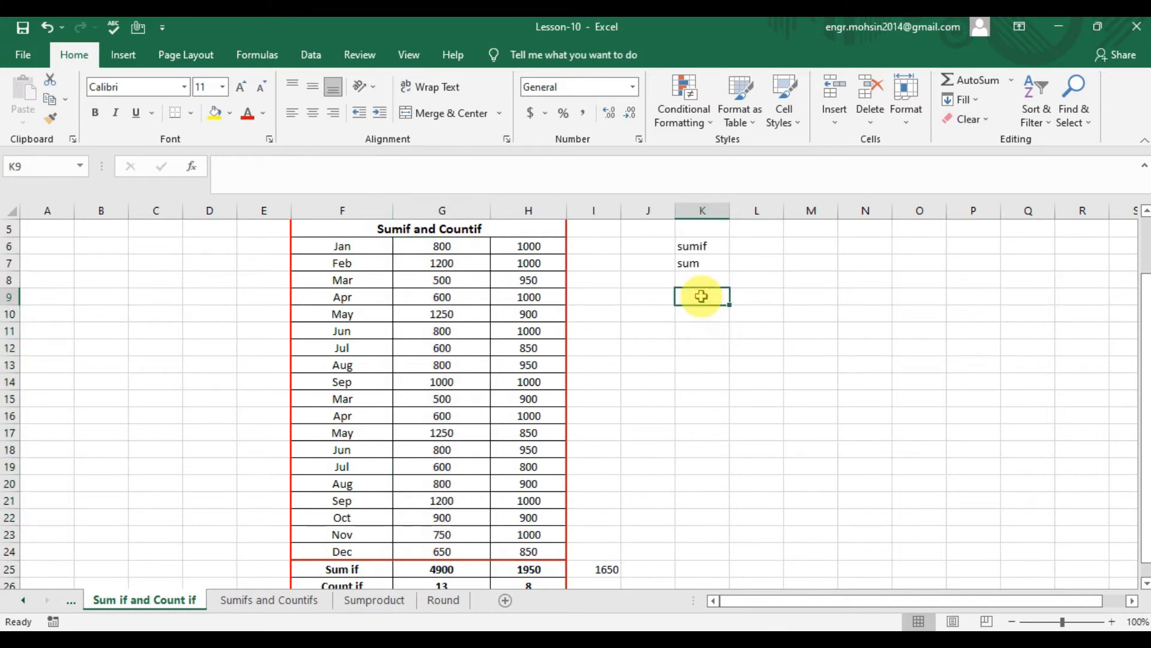
{"action": "type", "text": "=s"}
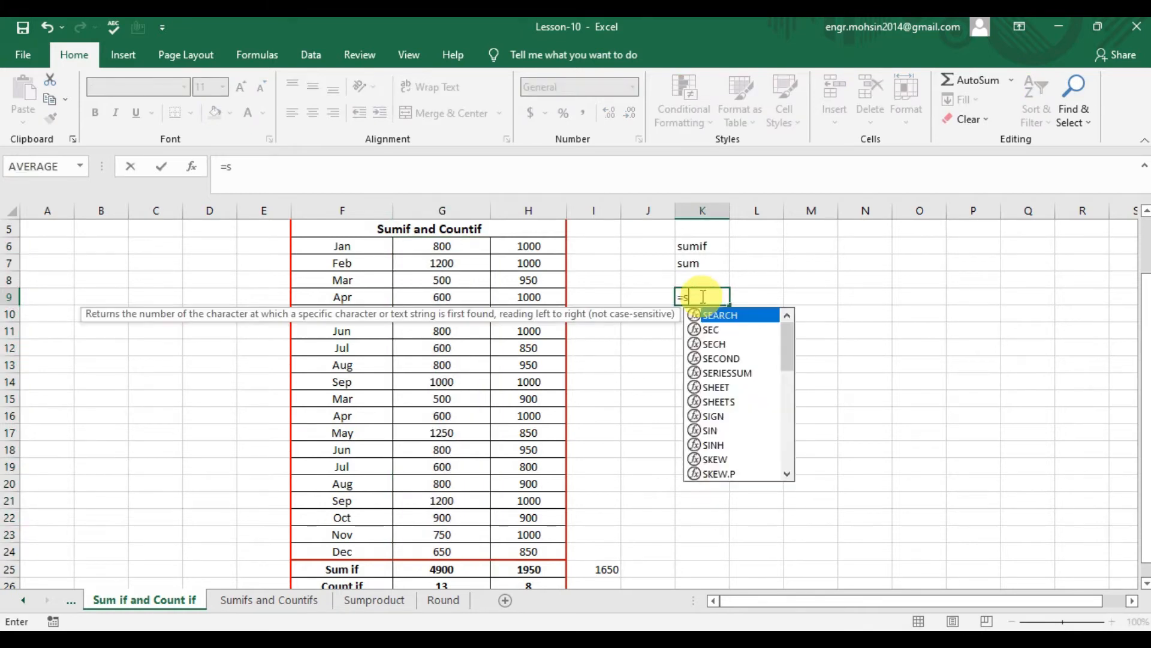
{"action": "type", "text": "umif"}
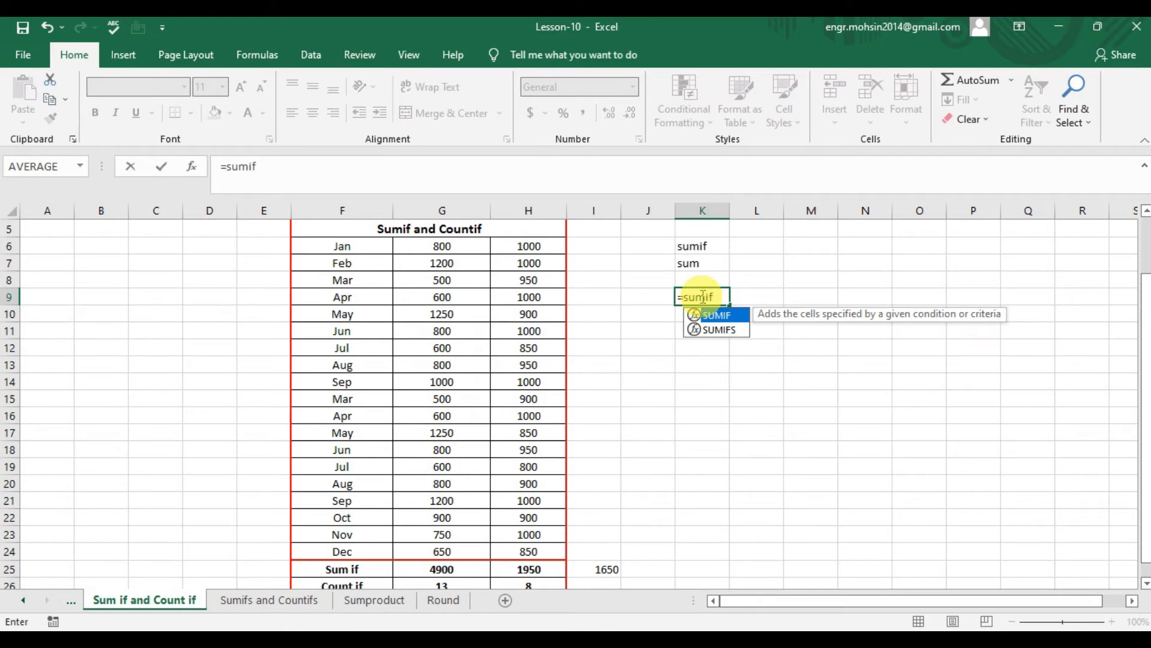
{"action": "key", "text": "Tab"}
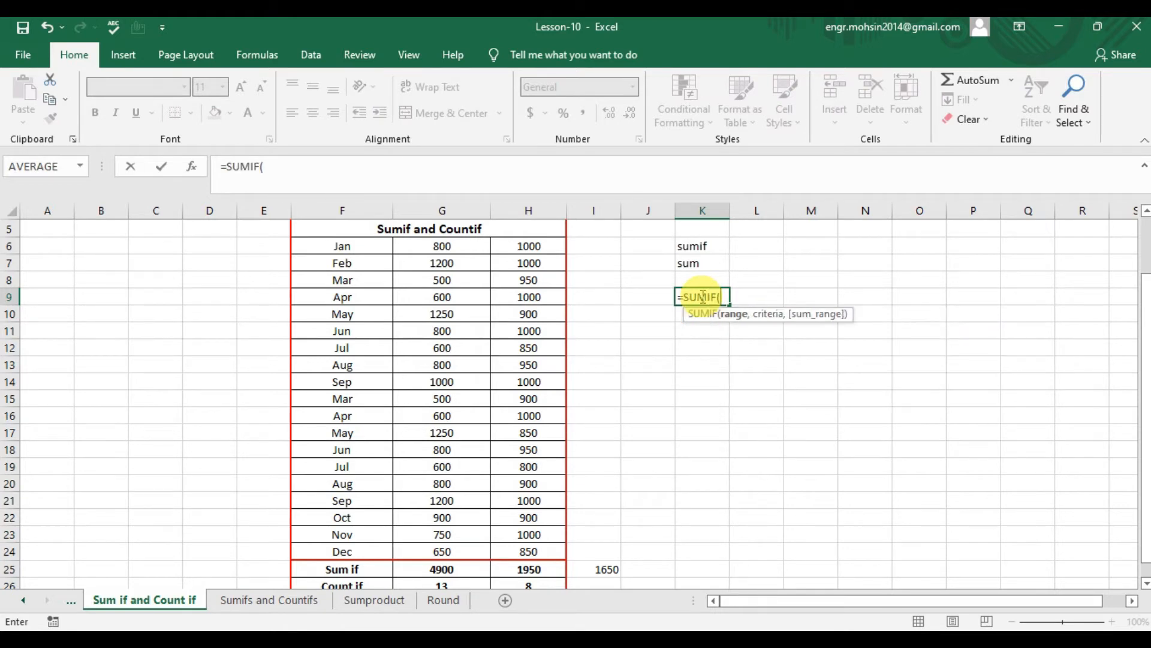
{"action": "left_click_drag", "start_coordinate": [442, 246], "coordinate": [456, 556]}
{"action": "type", "text": ","}
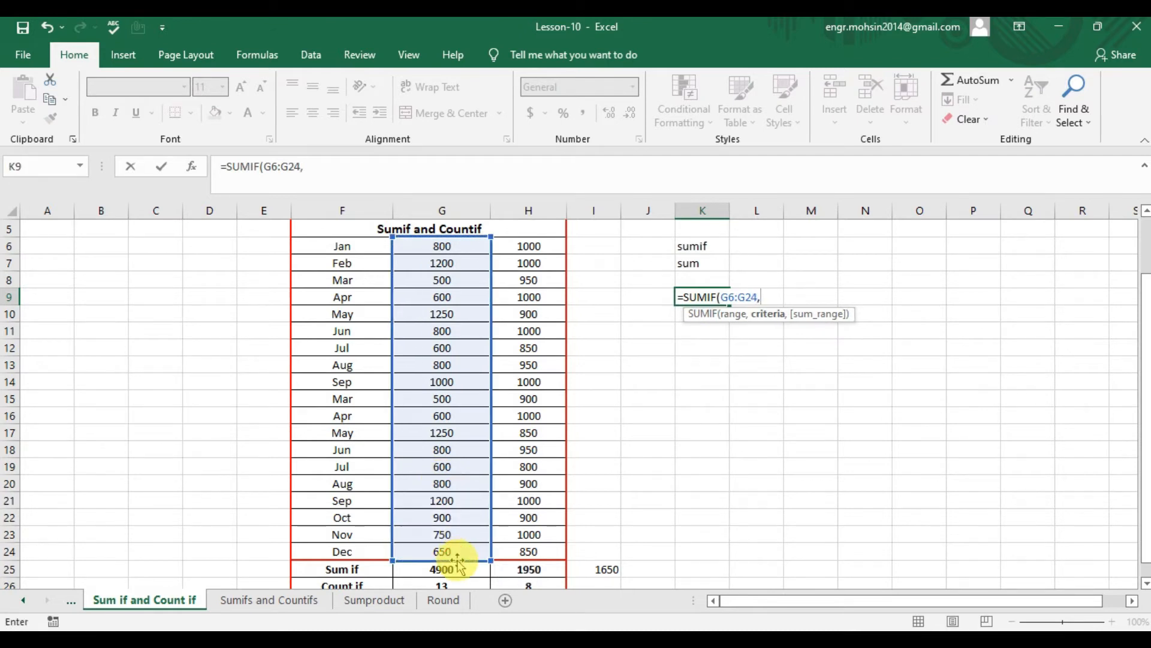
{"action": "type", "text": "\">600\")"}
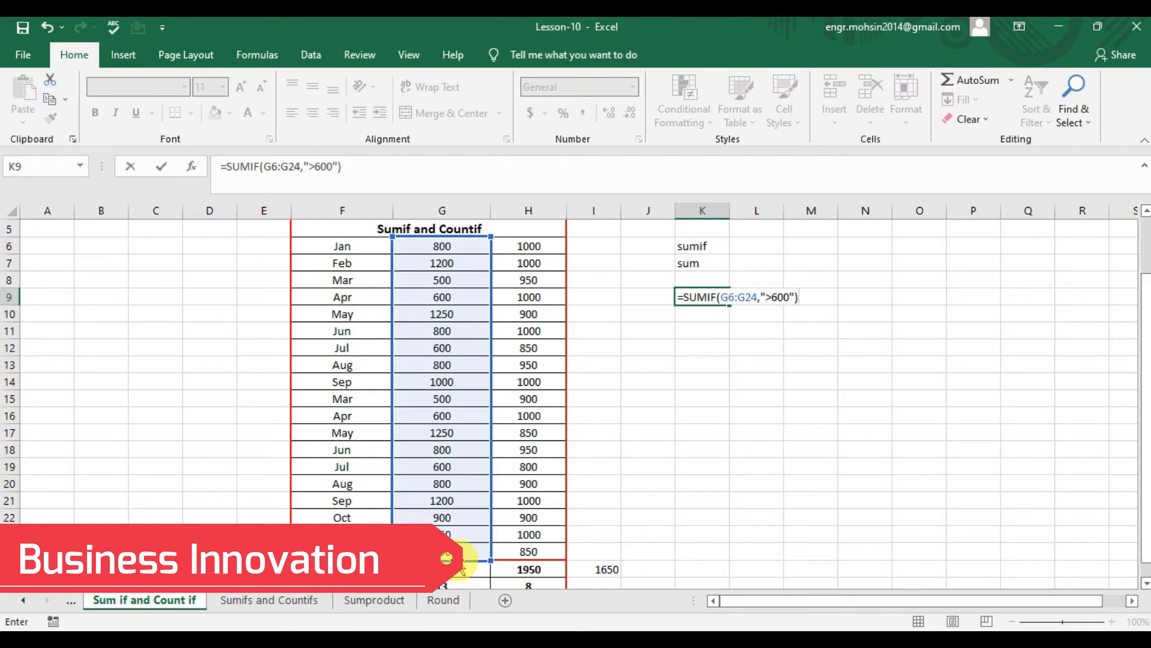
{"action": "key", "text": "ctrl+Return"}
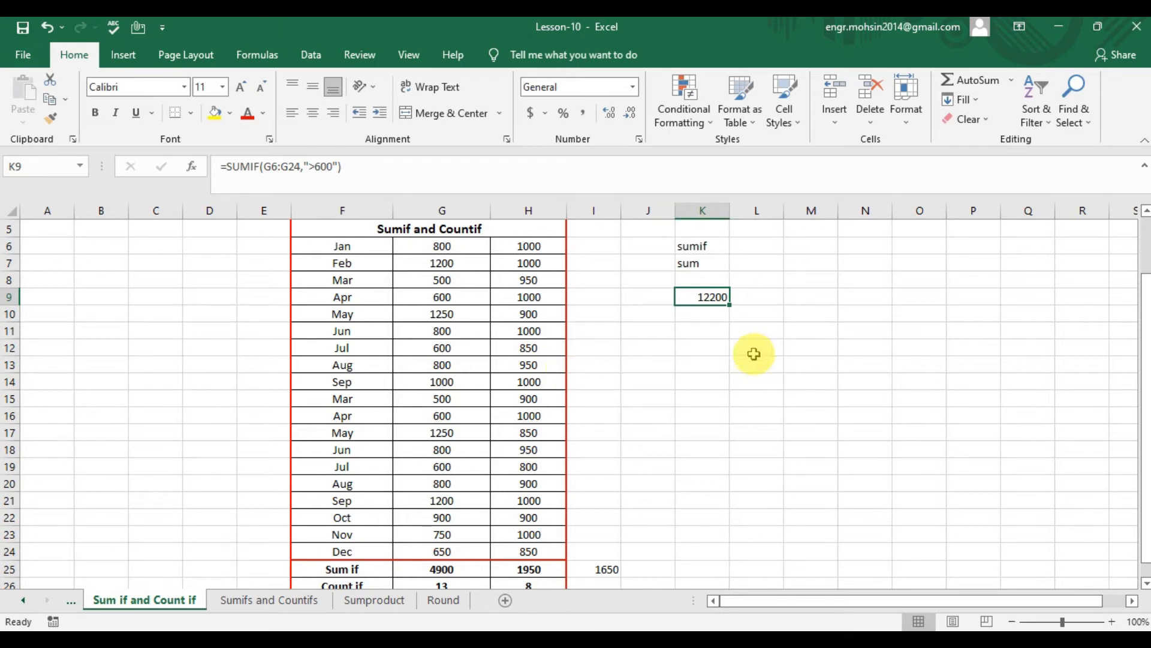
- Enter the criterion label >600 in K11
{"action": "left_click", "coordinate": [715, 347]}
{"action": "key", "text": "Up"}
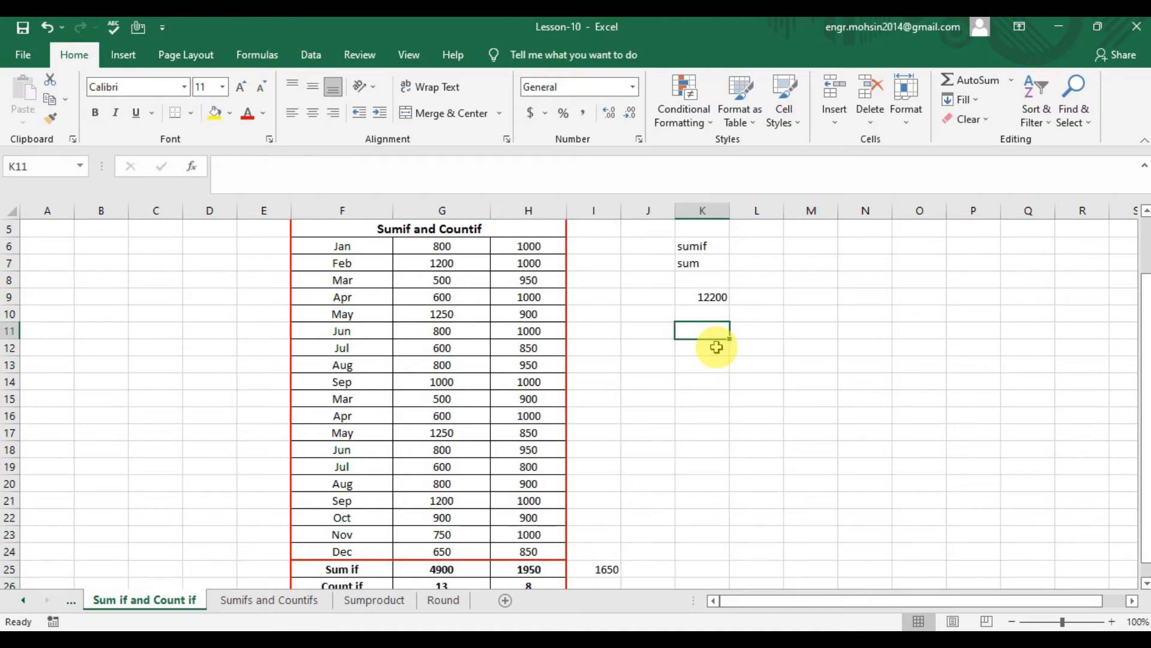
{"action": "type", "text": ">600"}
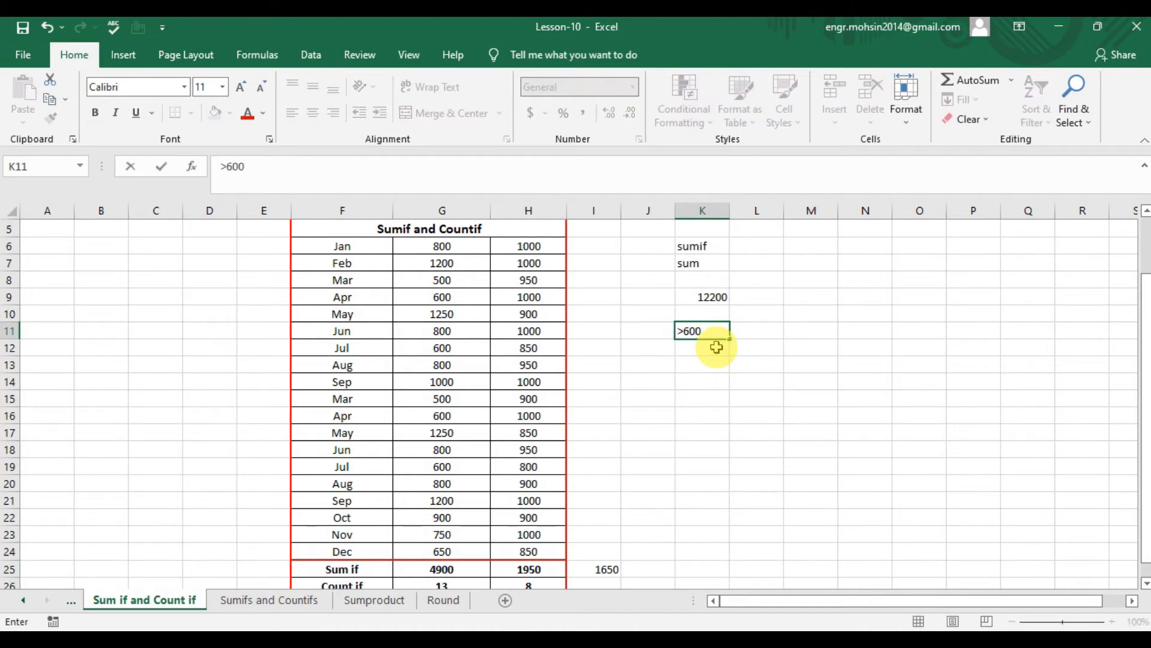
{"action": "key", "text": "Return"}
- Enter the formula =COUNTIF(H6:H24,">600") in K12 to count the values above 600
{"action": "type", "text": "=coun"}
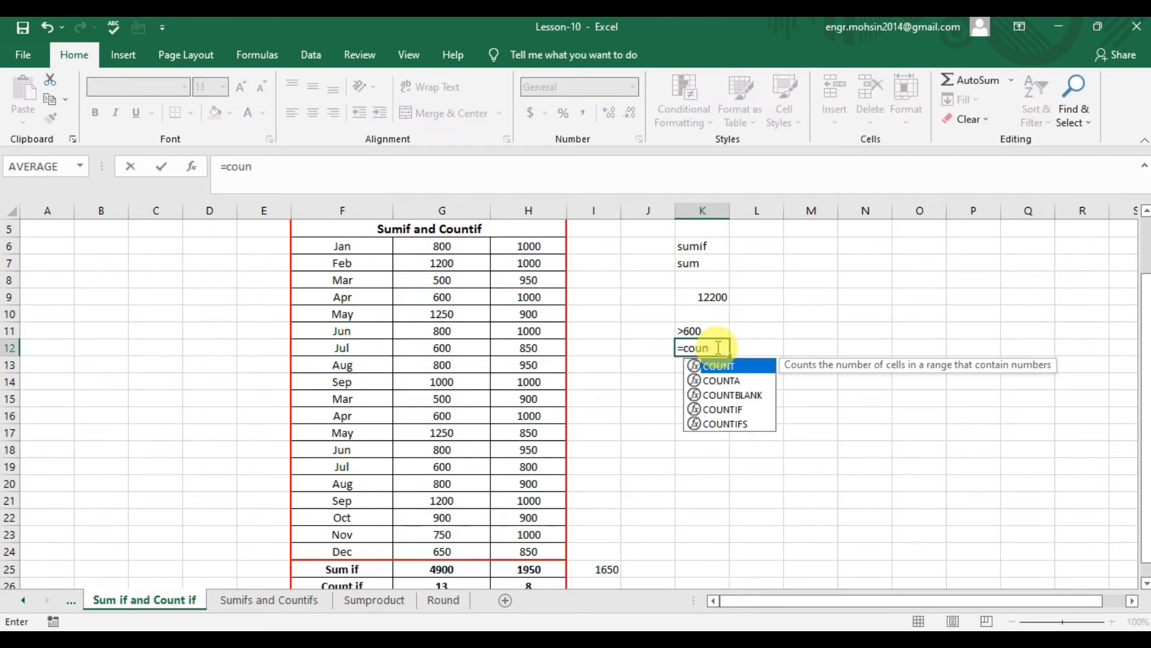
{"action": "key", "text": "Down"}
{"action": "key", "text": "Down"}
{"action": "key", "text": "Down"}
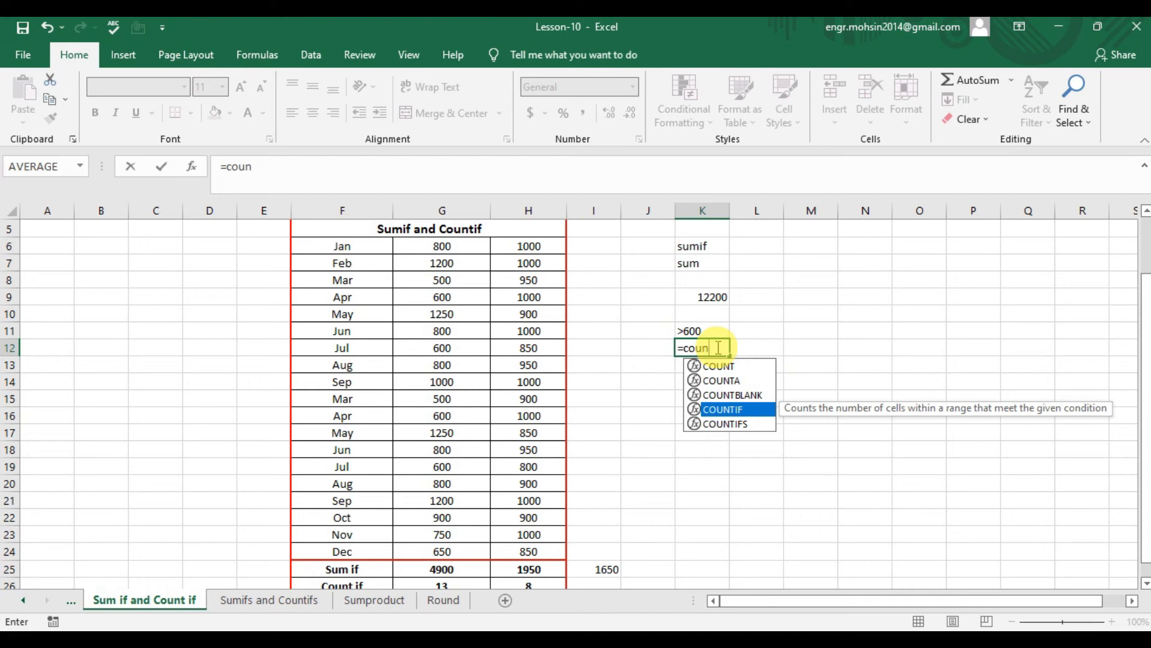
{"action": "key", "text": "Tab"}
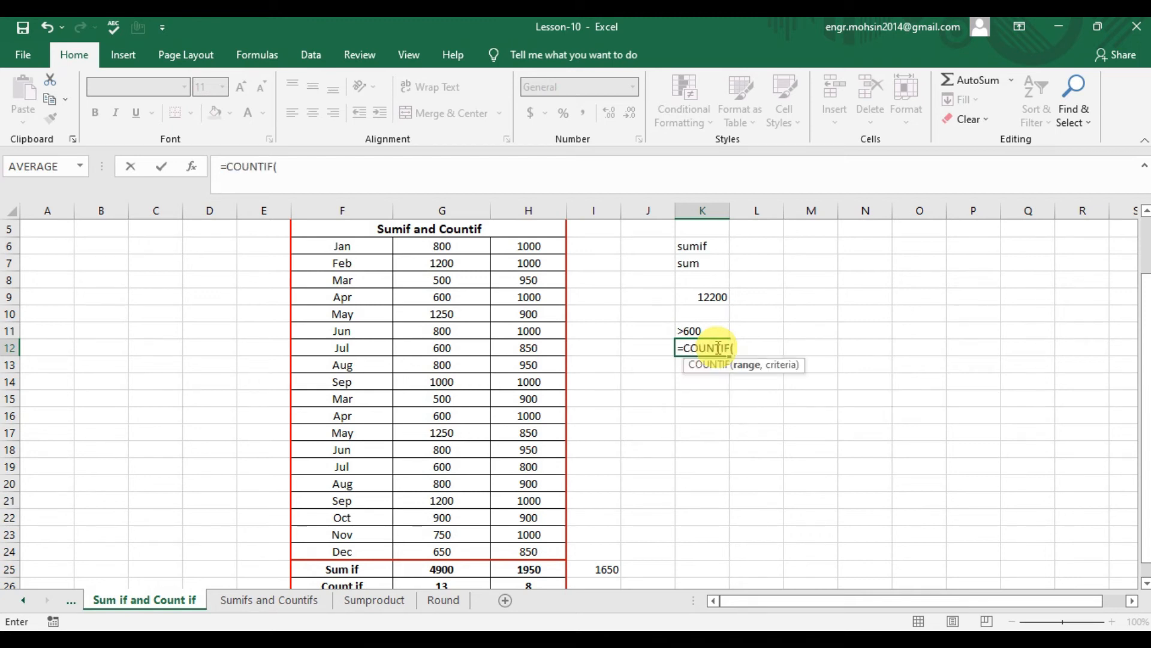
{"action": "left_click_drag", "start_coordinate": [528, 246], "coordinate": [528, 547]}
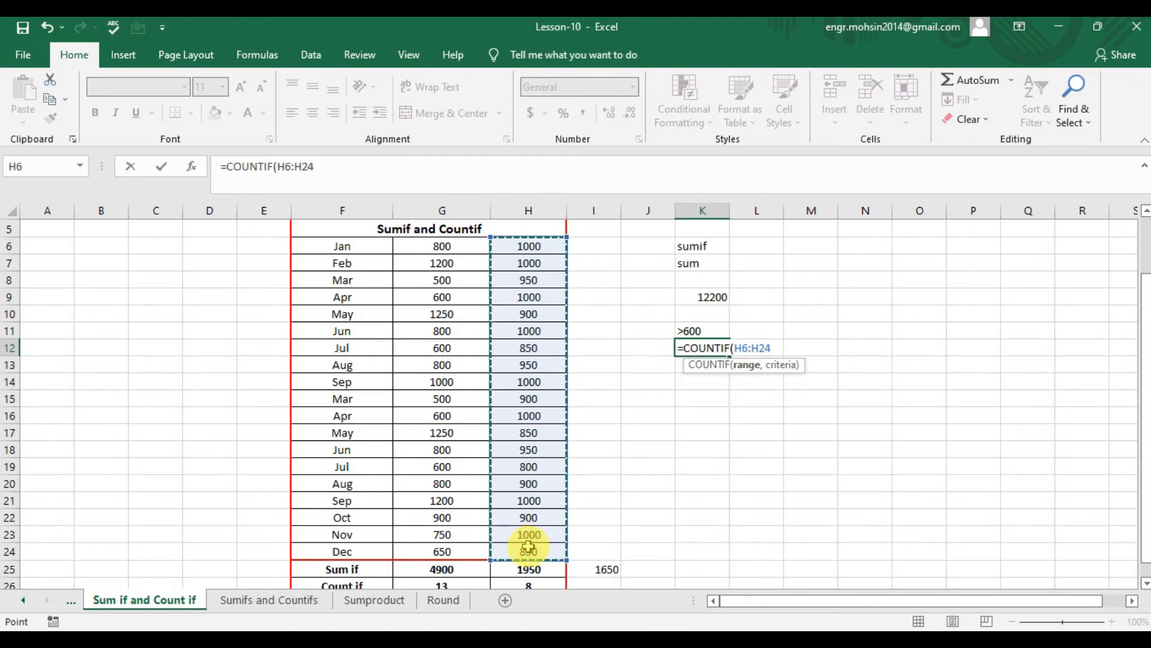
{"action": "type", "text": ",\""}
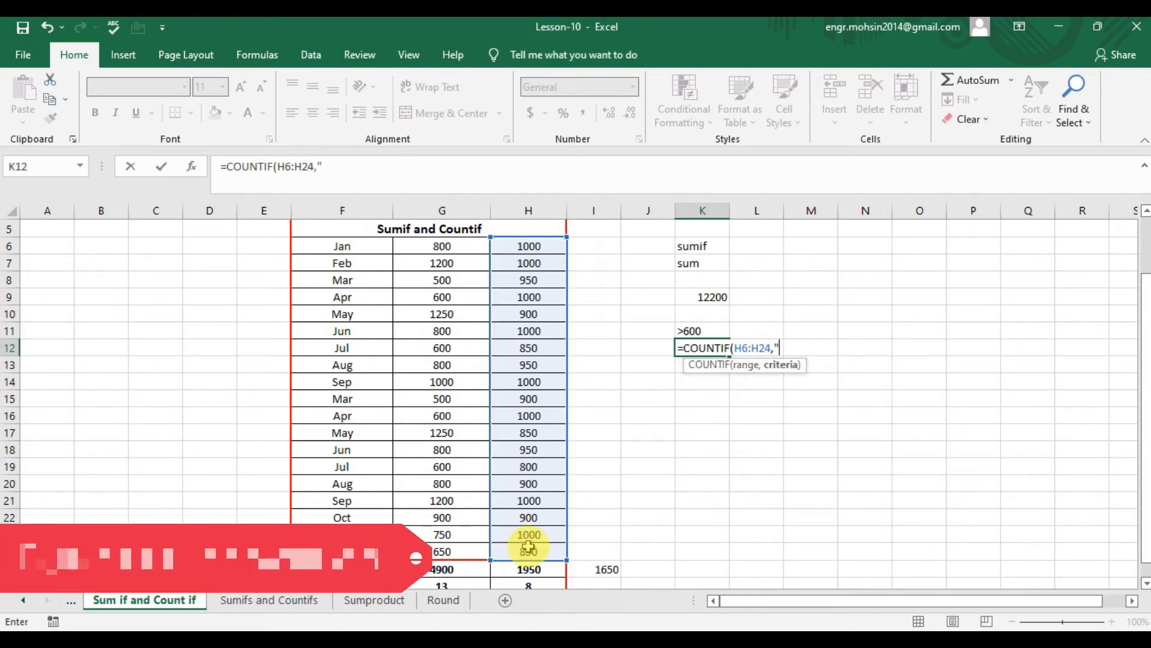
{"action": "type", "text": ">6"}
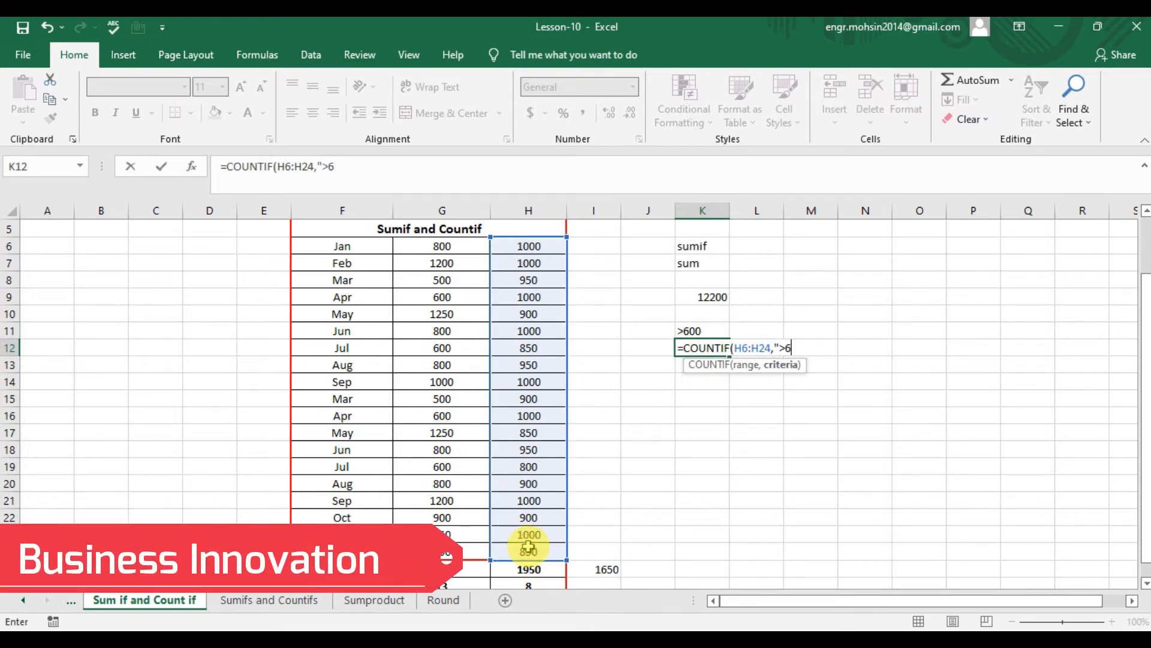
{"action": "type", "text": "00\")"}
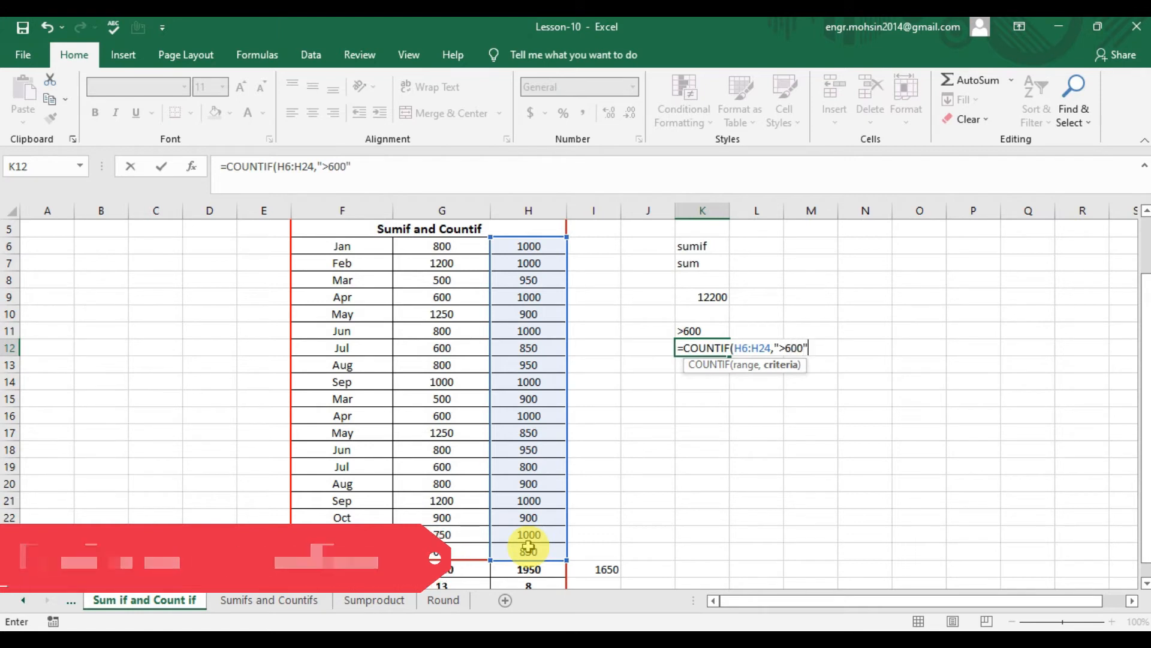
{"action": "key", "text": "Return"}
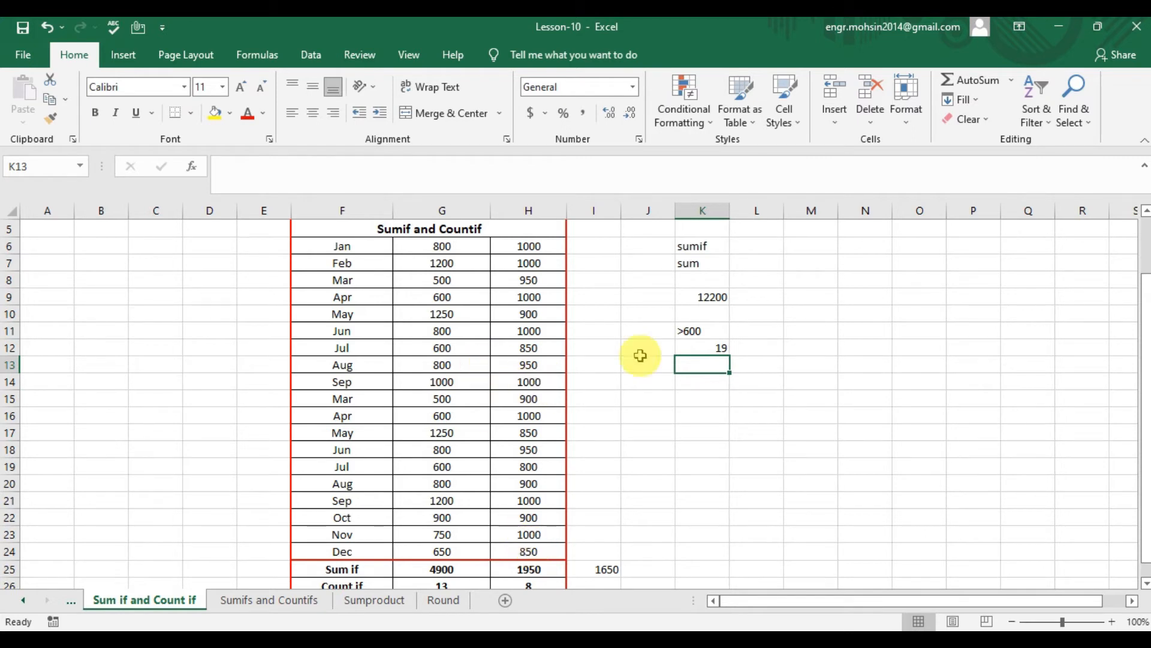
- Review the COUNTIF formula in K12 and the arguments of the SUMIF formula in K9
{"action": "left_click", "coordinate": [701, 347]}
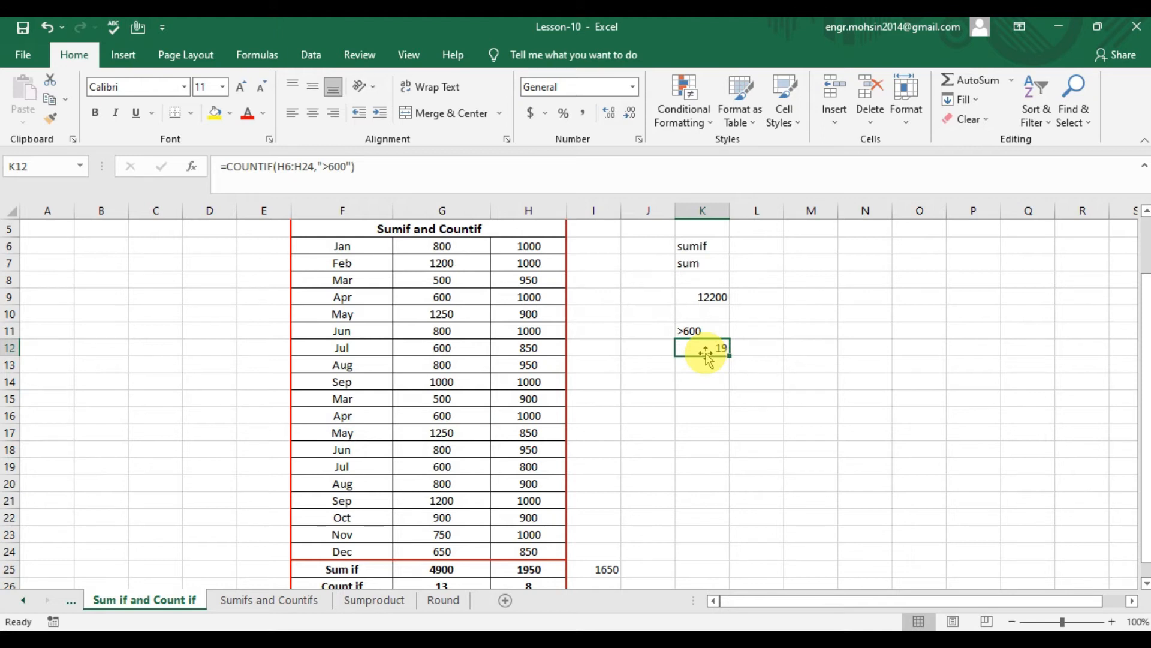
{"action": "double_click", "coordinate": [712, 296]}
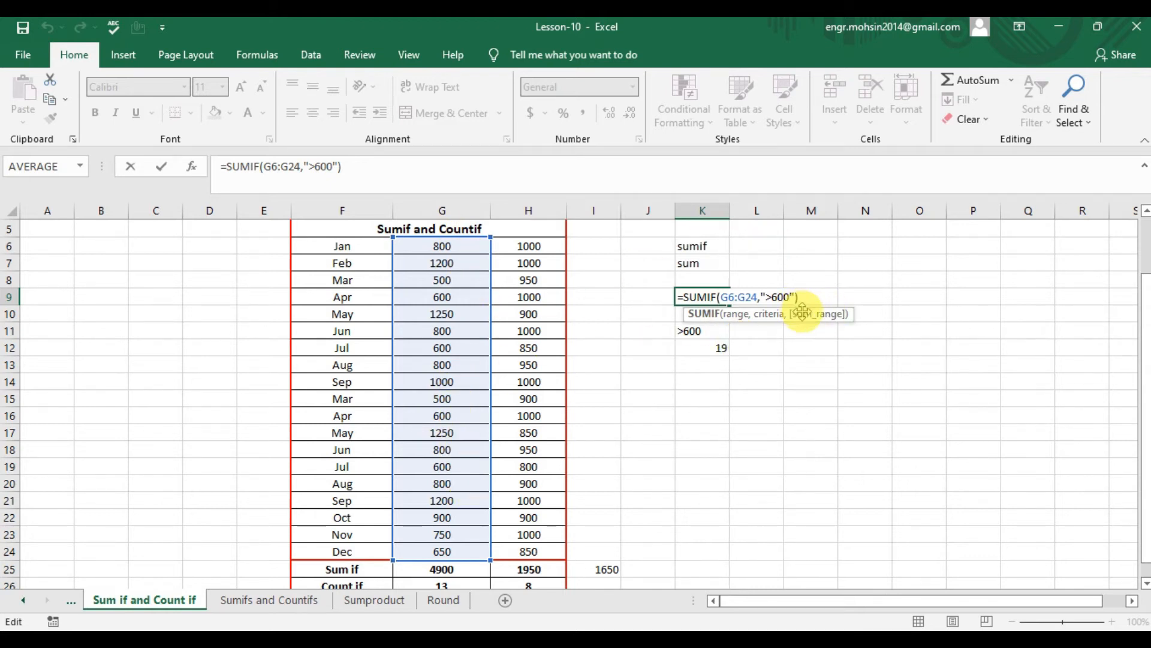
{"action": "key", "text": "ctrl+Return"}
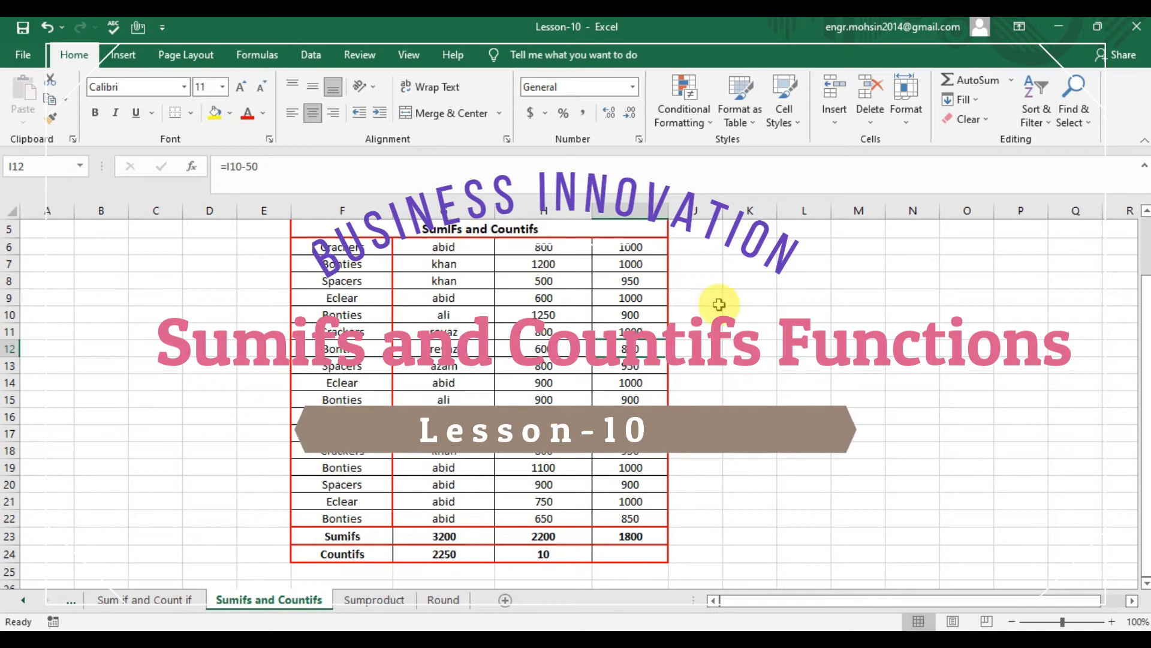
- Enter the criterion label >600 in cell L9 of the Sumifs and Countifs sheet
{"action": "left_click", "coordinate": [753, 333]}
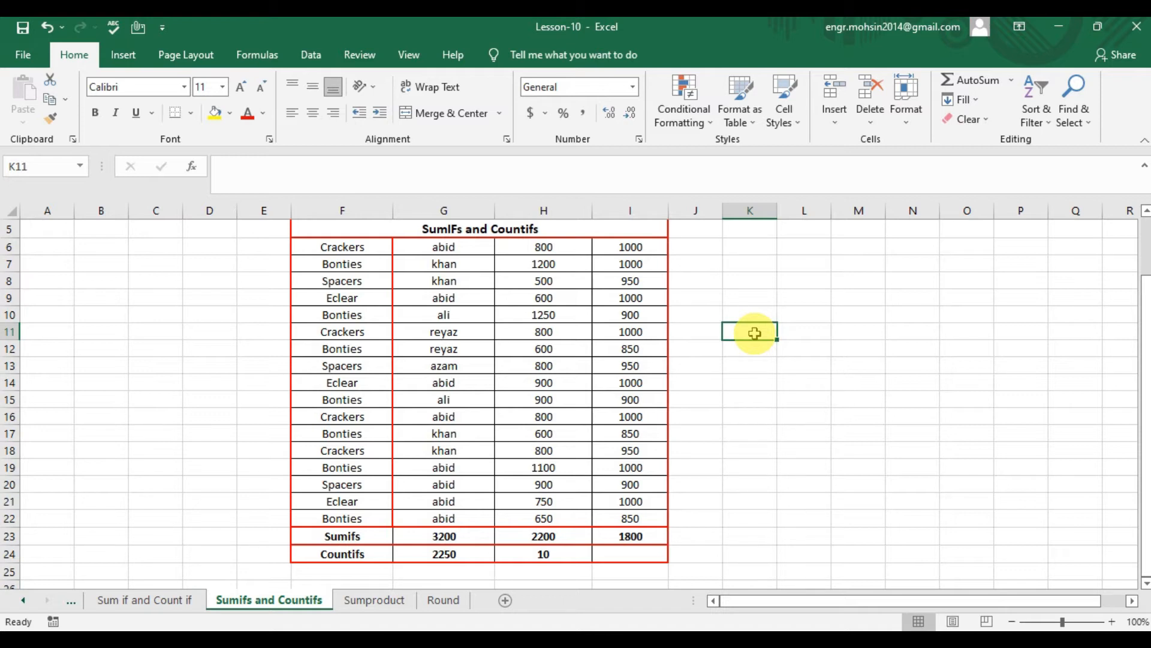
{"action": "key", "text": "Up"}
{"action": "key", "text": "Up"}
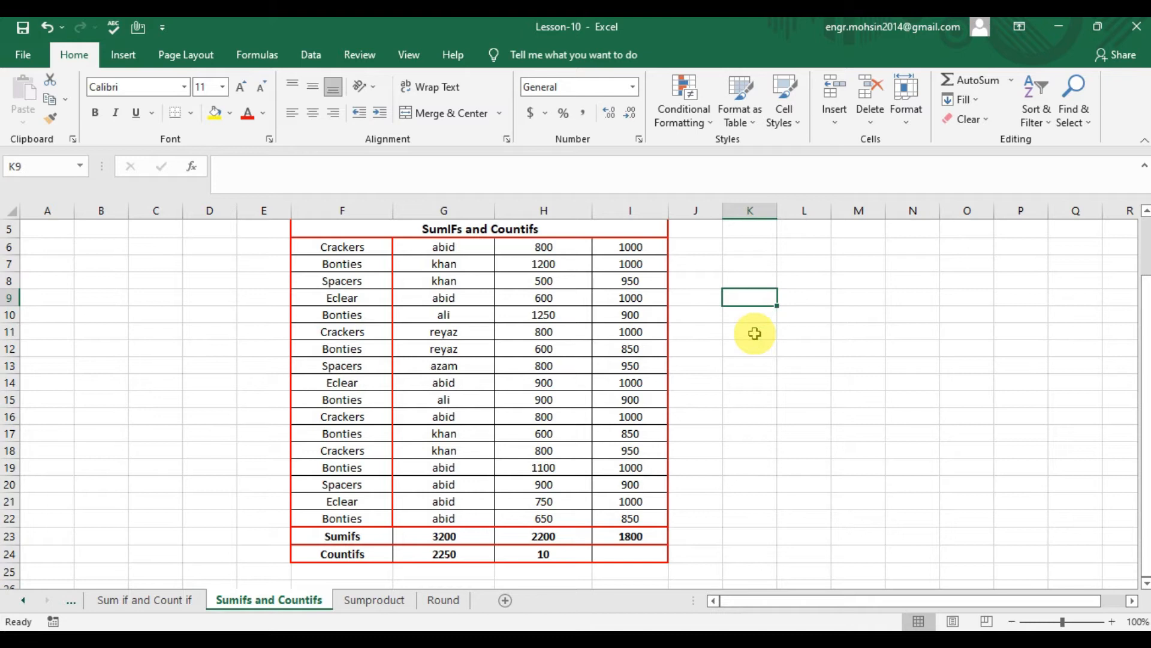
{"action": "key", "text": "Right"}
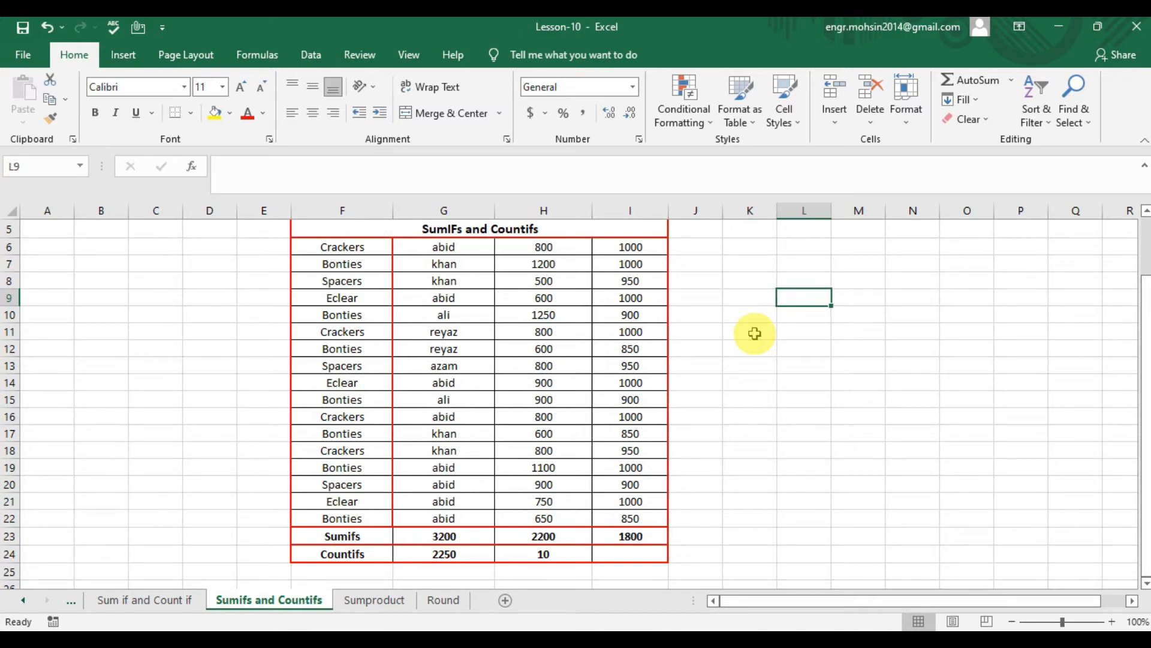
{"action": "type", "text": ">600"}
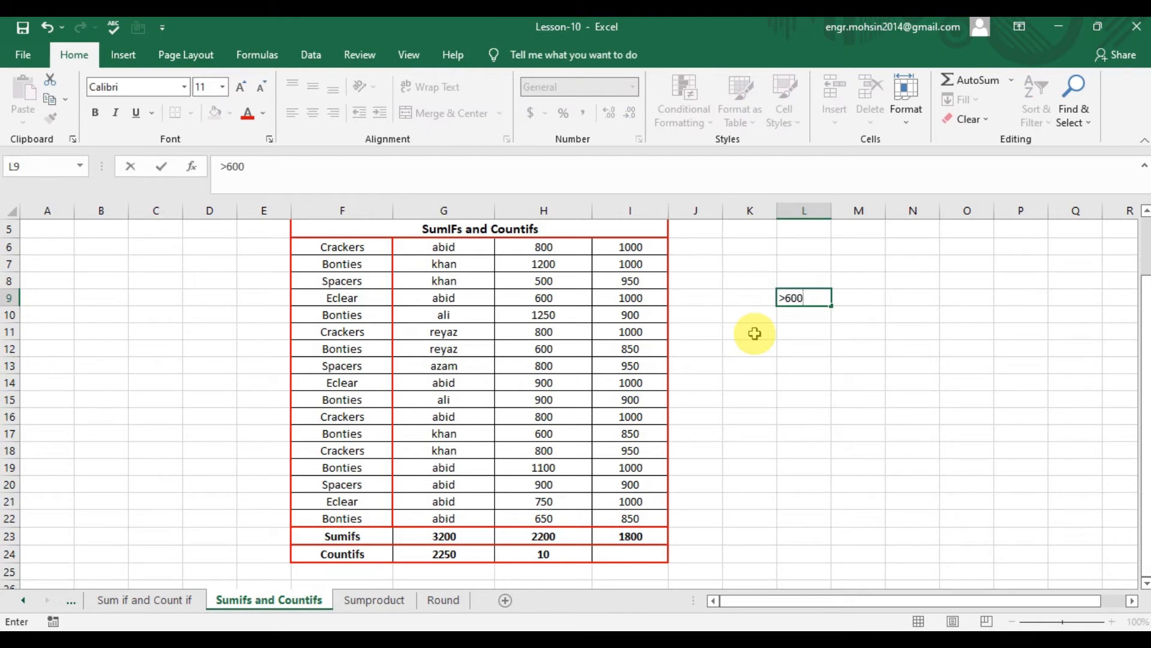
{"action": "key", "text": "Return"}
- Enter the criterion label <1000 in cell M9, beside the >600 label
{"action": "key", "text": "Up"}
{"action": "key", "text": "Right"}
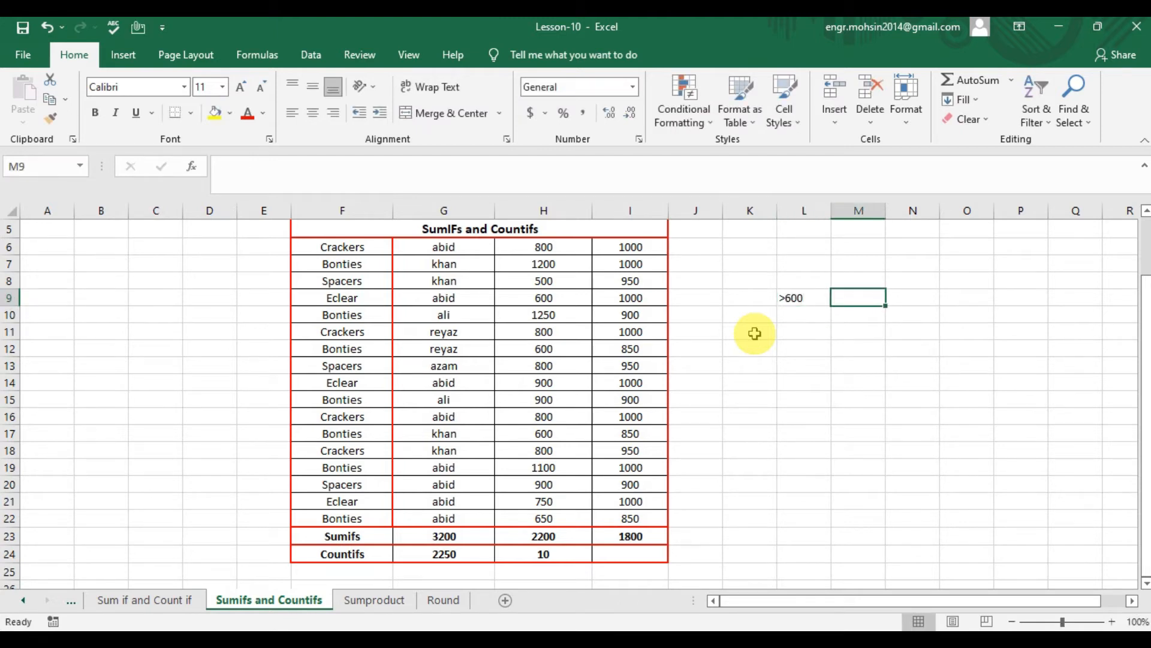
{"action": "type", "text": "<"}
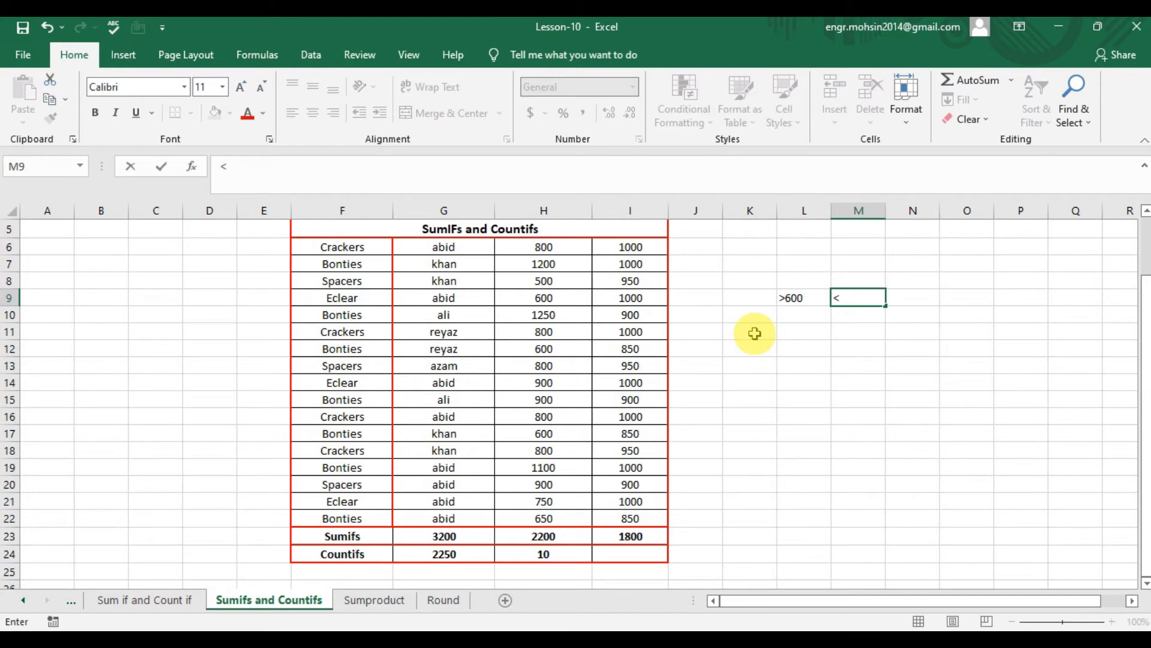
{"action": "type", "text": "1000"}
{"action": "key", "text": "Return"}
- Begin a SUMIFS formula in L10 with sum range H6:H22, criteria range H6:H22 and the first criterion ">600"
{"action": "key", "text": "Left"}
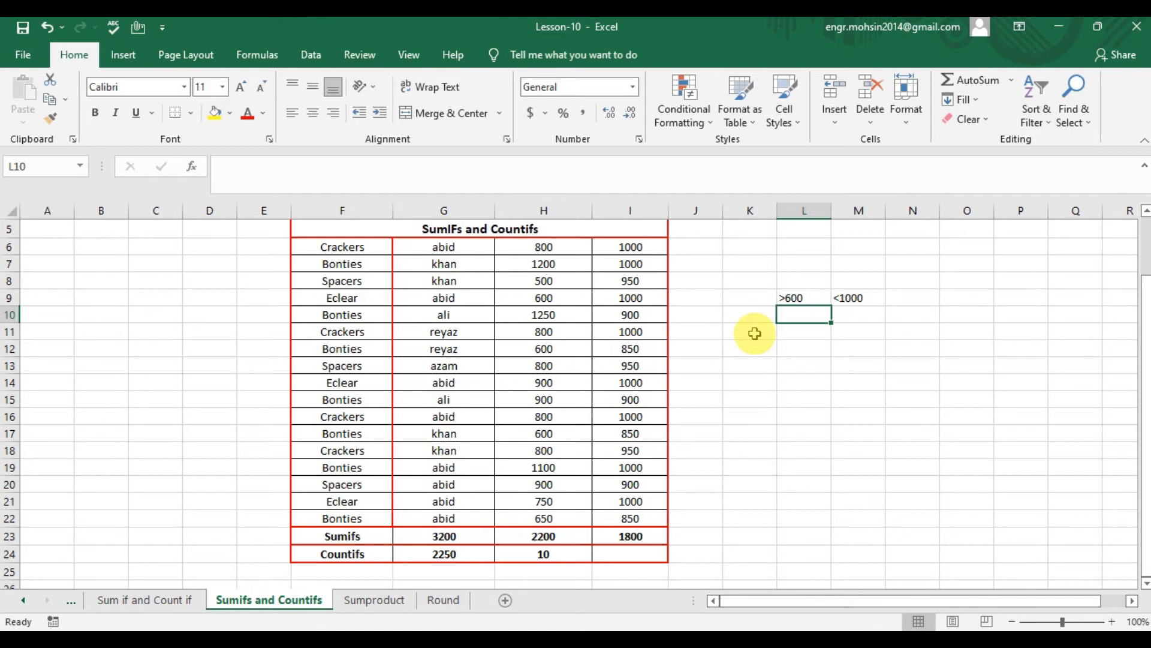
{"action": "type", "text": "="}
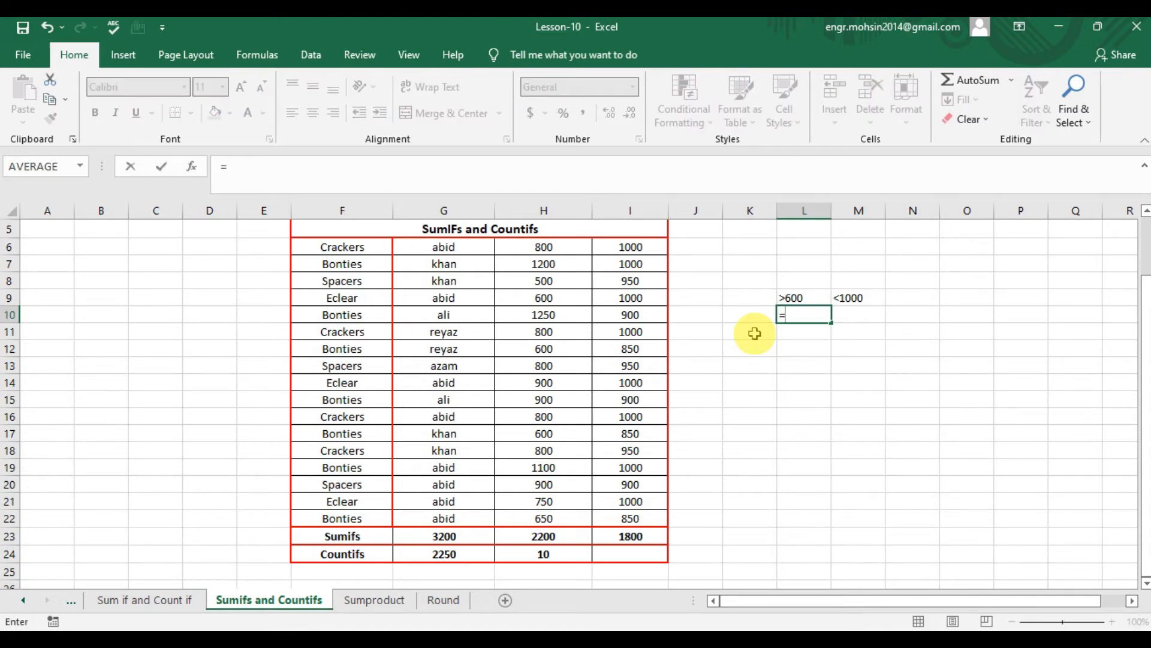
{"action": "type", "text": "sumif"}
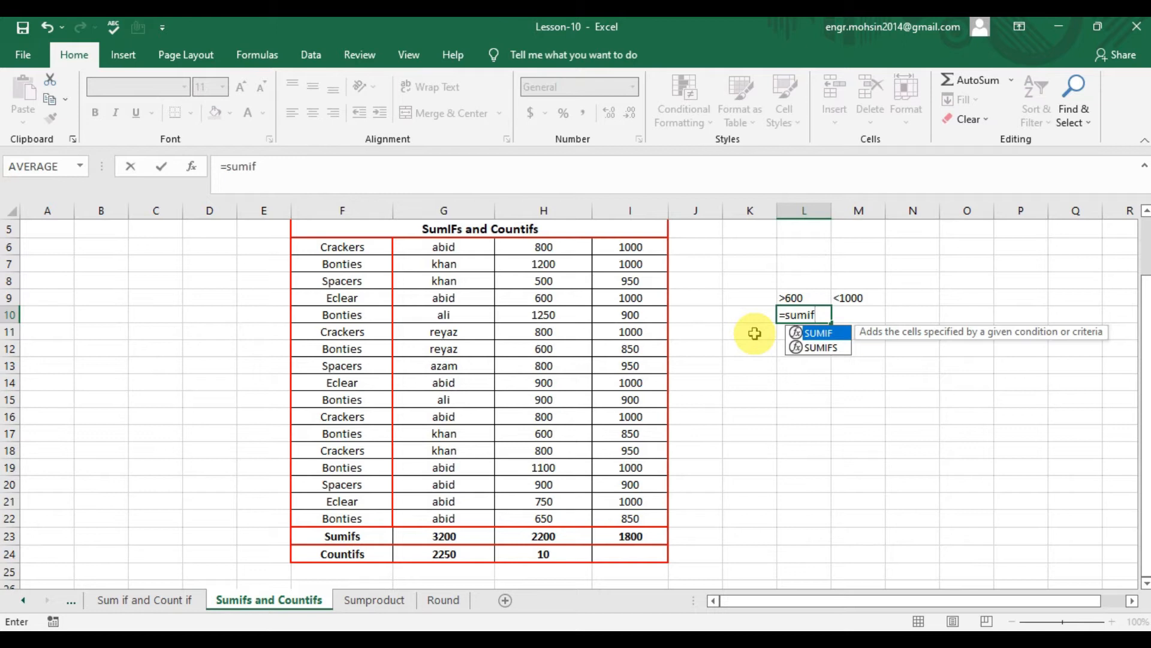
{"action": "key", "text": "Down"}
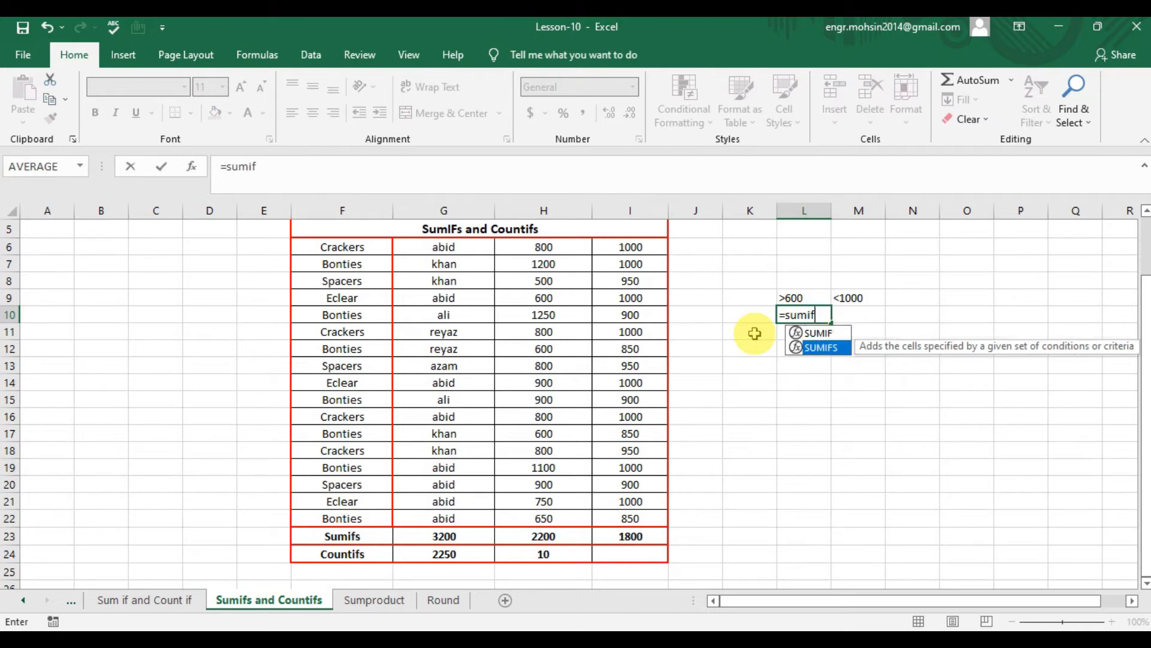
{"action": "key", "text": "Tab"}
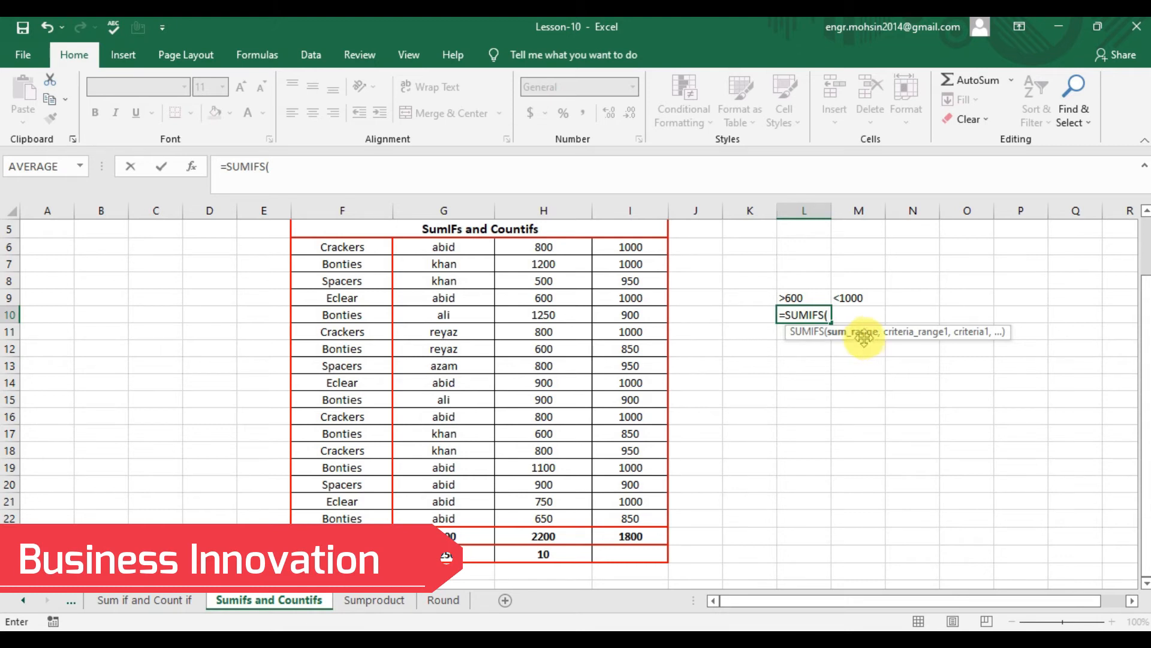
{"action": "left_click_drag", "start_coordinate": [546, 247], "coordinate": [575, 516]}
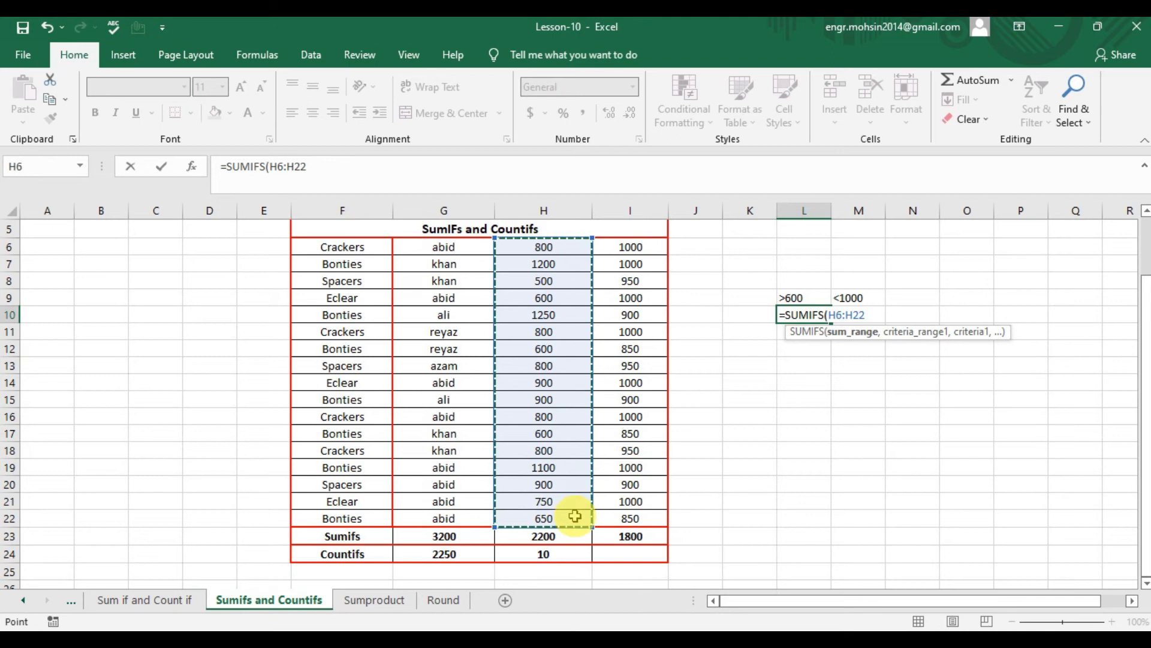
{"action": "type", "text": ","}
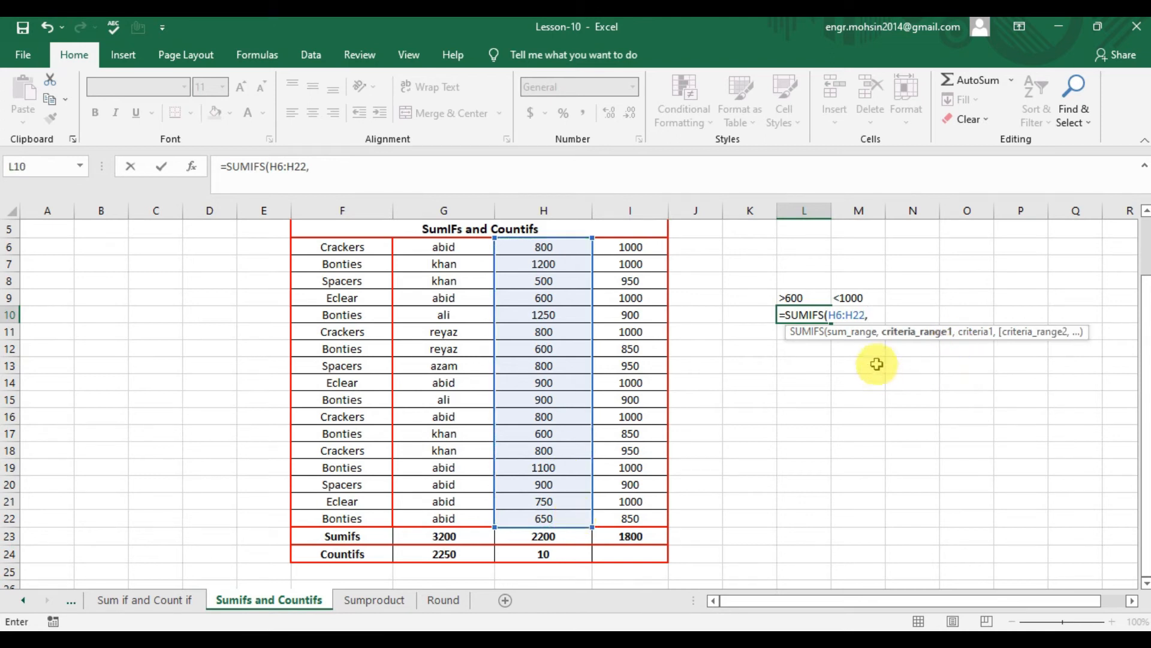
{"action": "left_click_drag", "start_coordinate": [560, 245], "coordinate": [592, 519]}
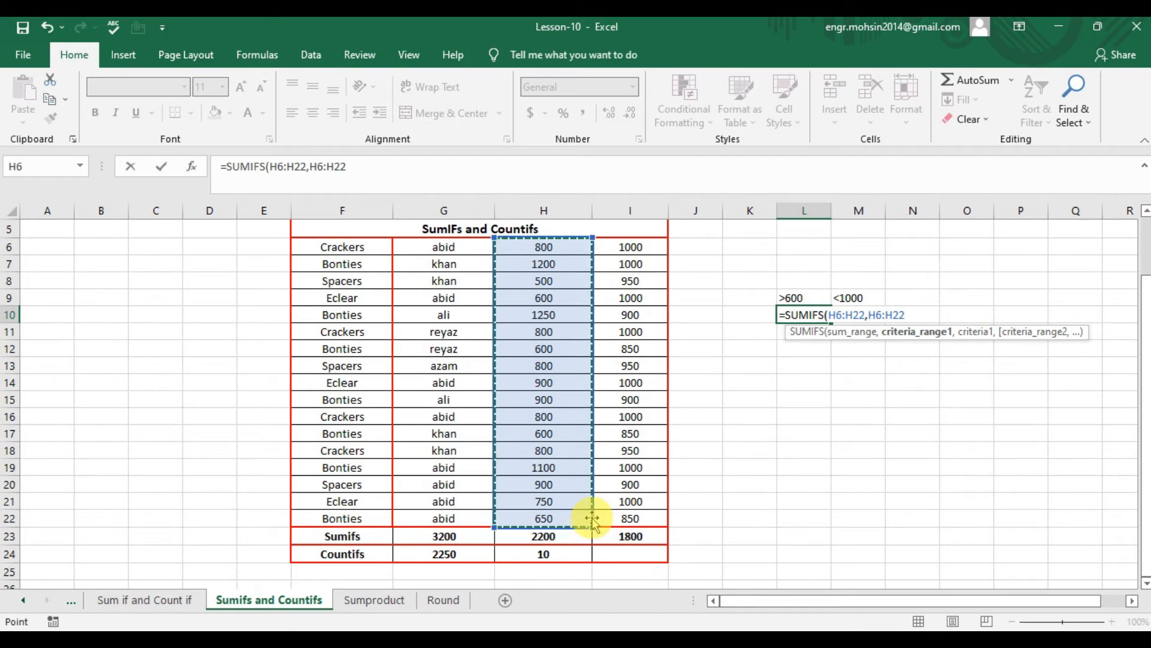
{"action": "type", "text": ",\""}
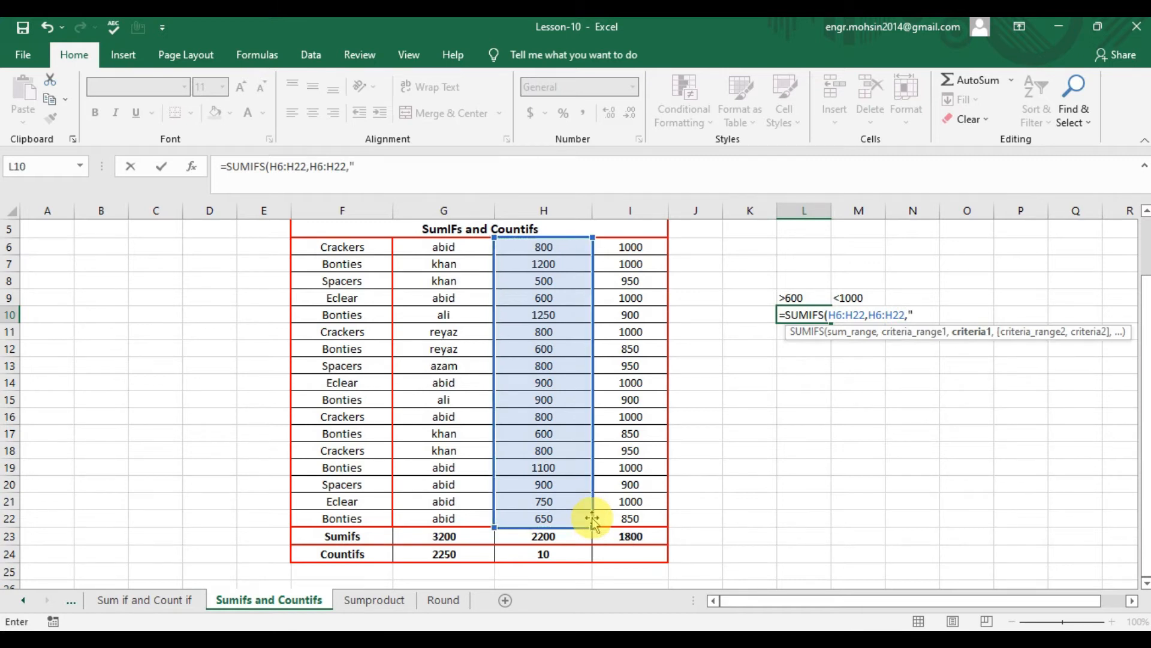
{"action": "type", "text": ">600\","}
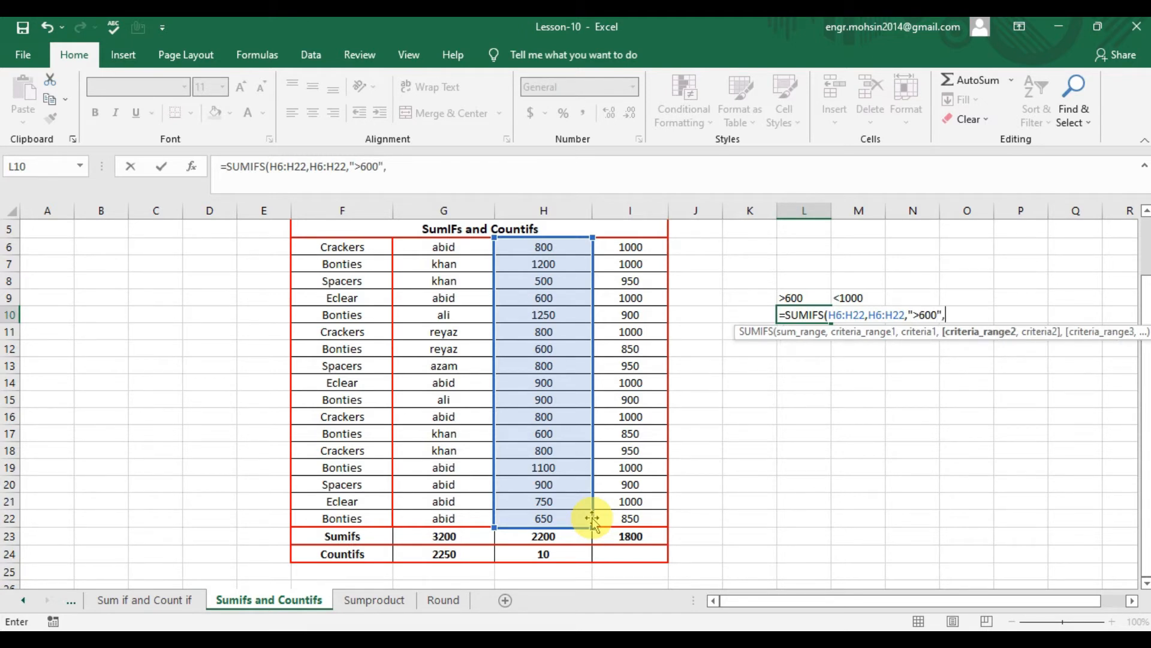
- Complete the SUMIFS formula in L10 with the second criteria range H6:H22 and the criterion "<1000"
{"action": "left_click_drag", "start_coordinate": [542, 245], "coordinate": [580, 519]}
{"action": "type", "text": ","}
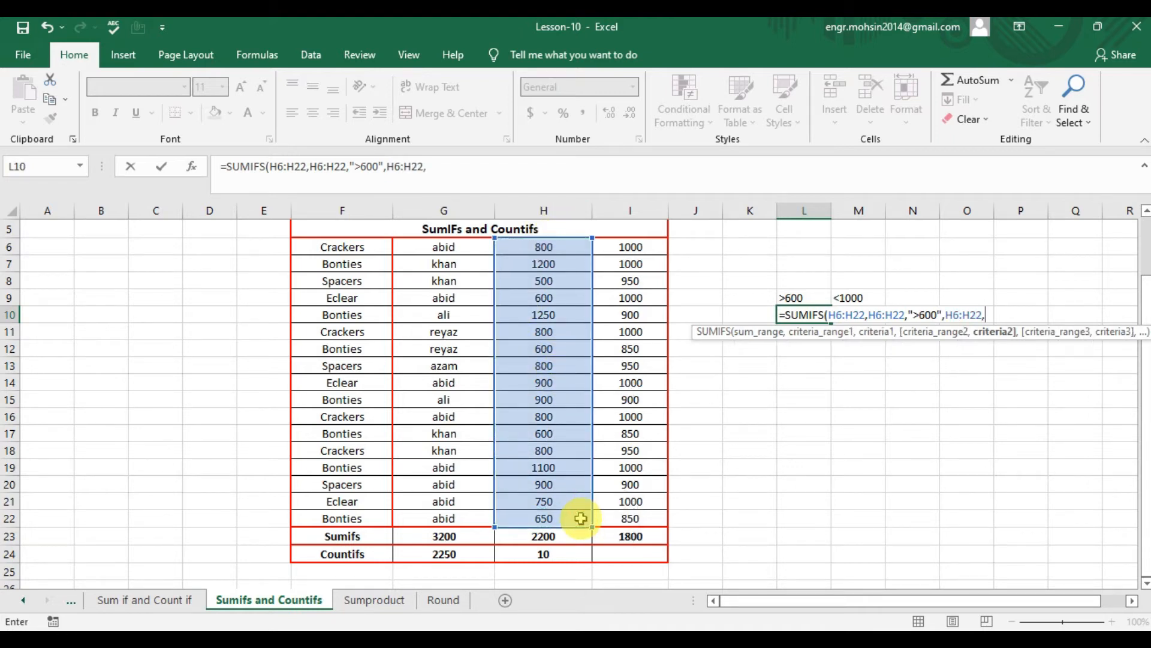
{"action": "type", "text": "\"<1000\")"}
{"action": "key", "text": "Return"}
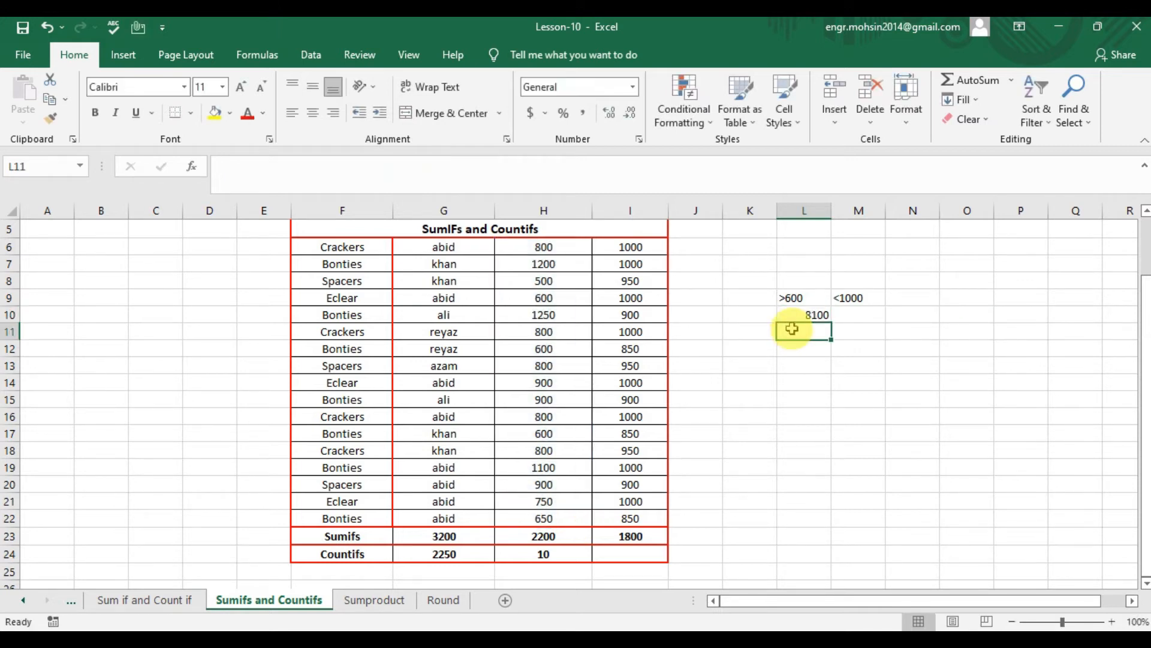
- Review the SUMIFS formula in L10 against the criterion labels in L9 and M9
{"action": "double_click", "coordinate": [801, 314]}
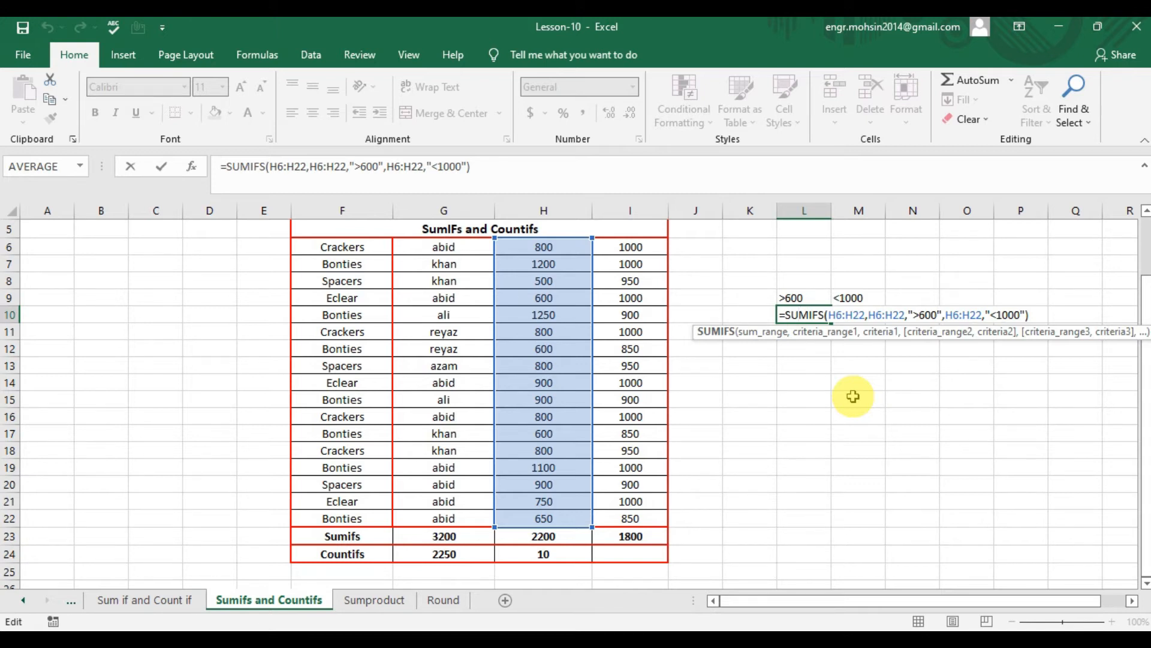
{"action": "left_click", "coordinate": [813, 335]}
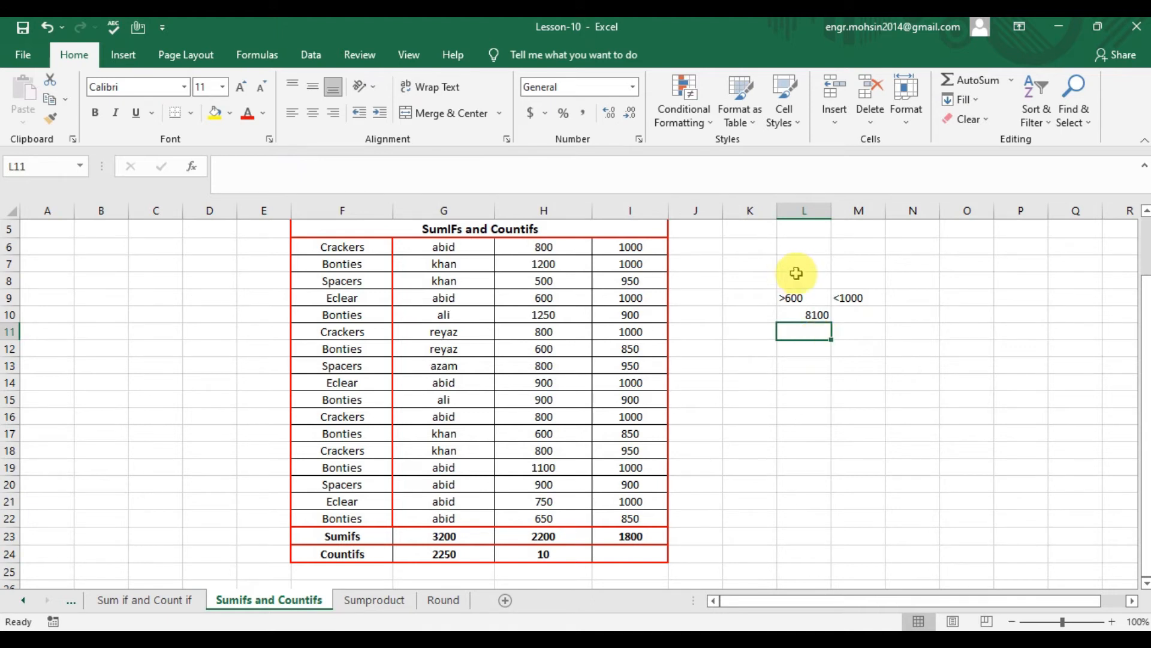
{"action": "left_click", "coordinate": [797, 297]}
{"action": "key", "text": "Right"}
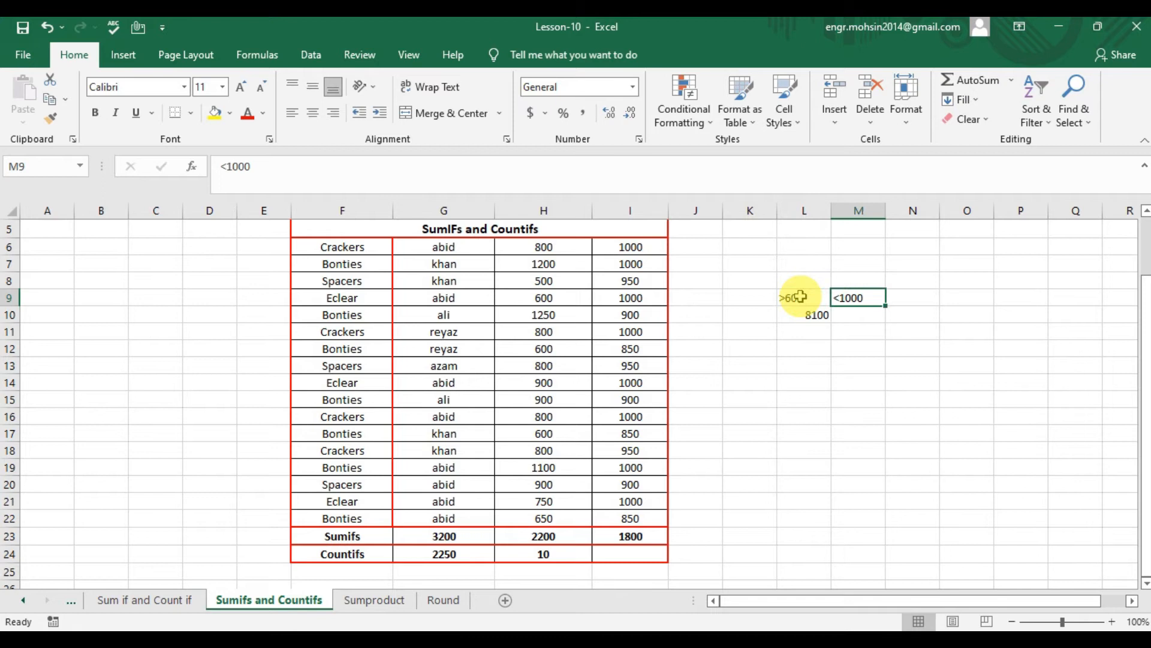
{"action": "left_click", "coordinate": [801, 296]}
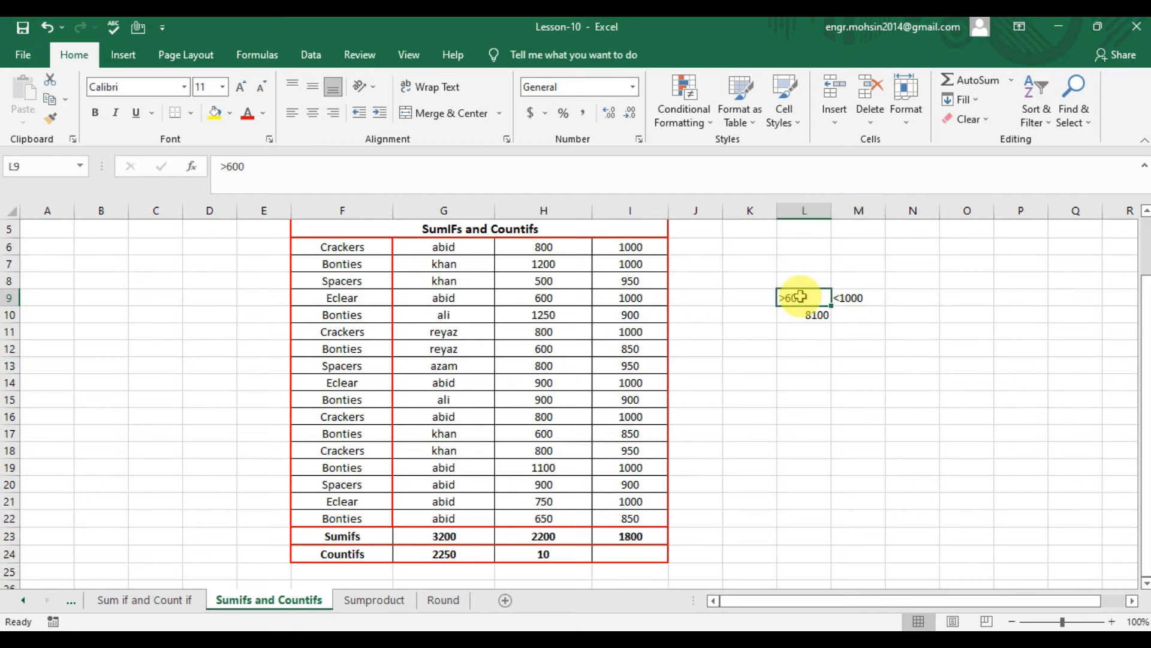
{"action": "key", "text": "Right"}
{"action": "left_click", "coordinate": [801, 296]}
- Begin a COUNTIFS formula in L11 with criteria range H6:H22 and the first criterion ">600"
{"action": "key", "text": "Down"}
{"action": "key", "text": "Down"}
{"action": "type", "text": "=count"}
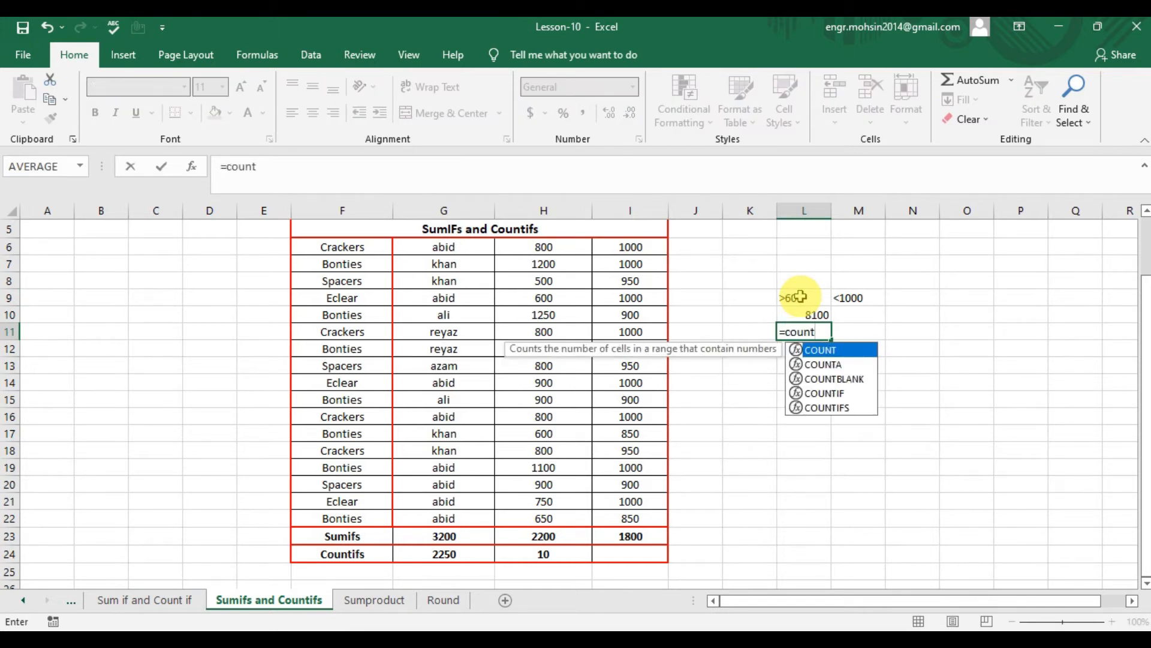
{"action": "double_click", "coordinate": [827, 407]}
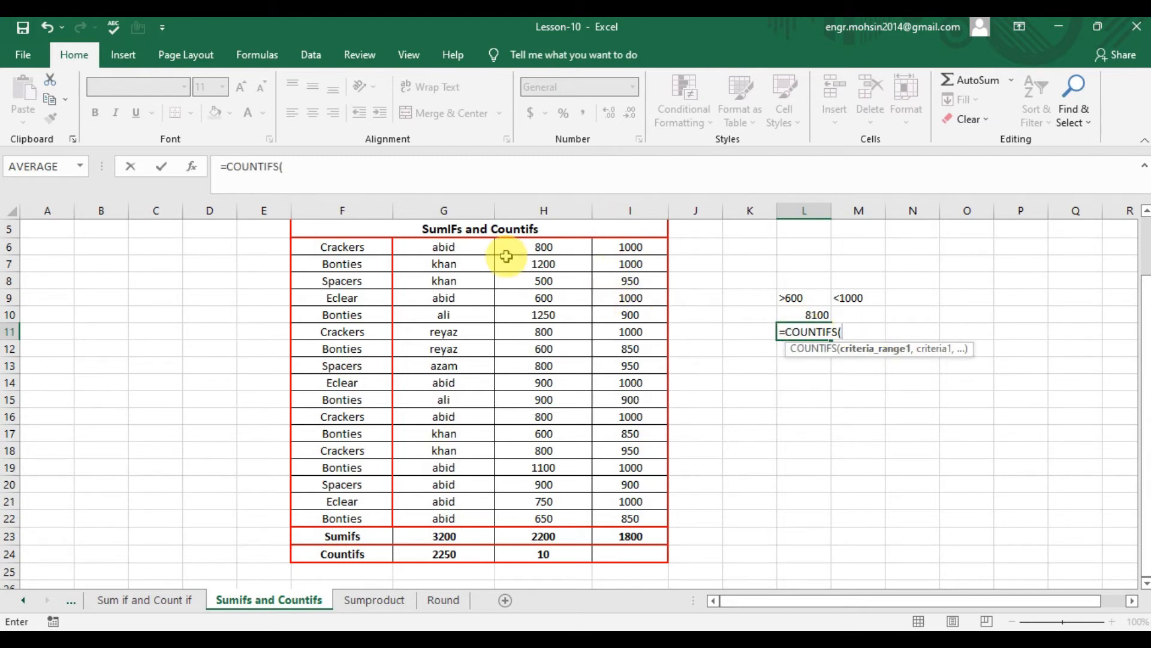
{"action": "left_click_drag", "start_coordinate": [522, 247], "coordinate": [553, 518]}
{"action": "type", "text": ","}
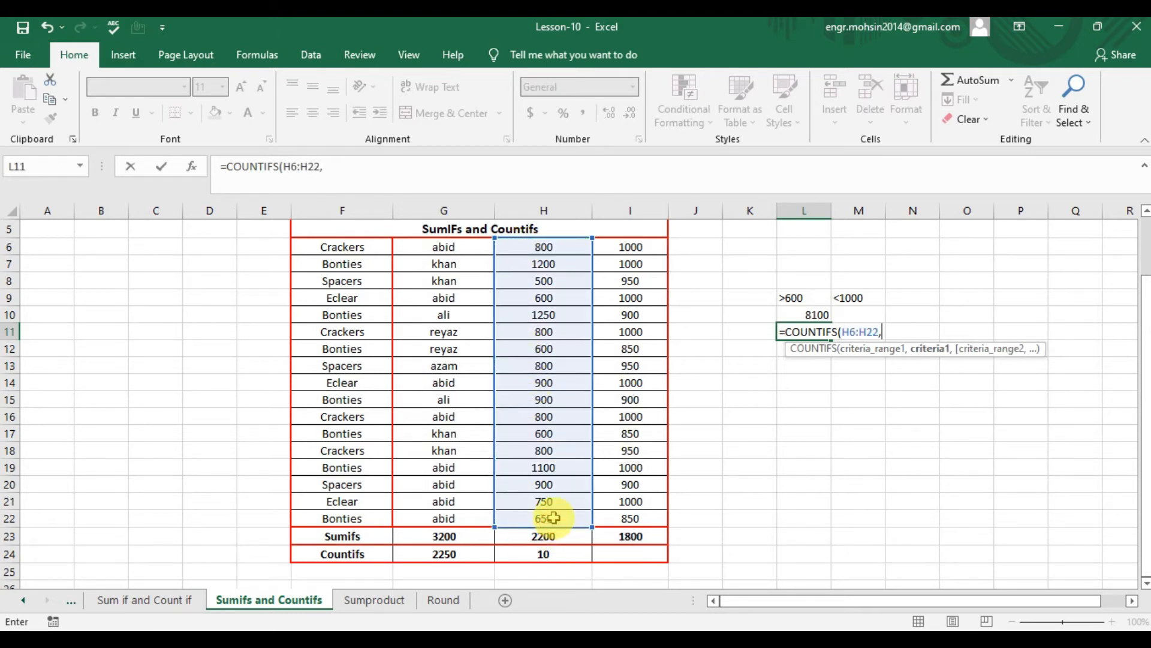
{"action": "type", "text": "\">600\","}
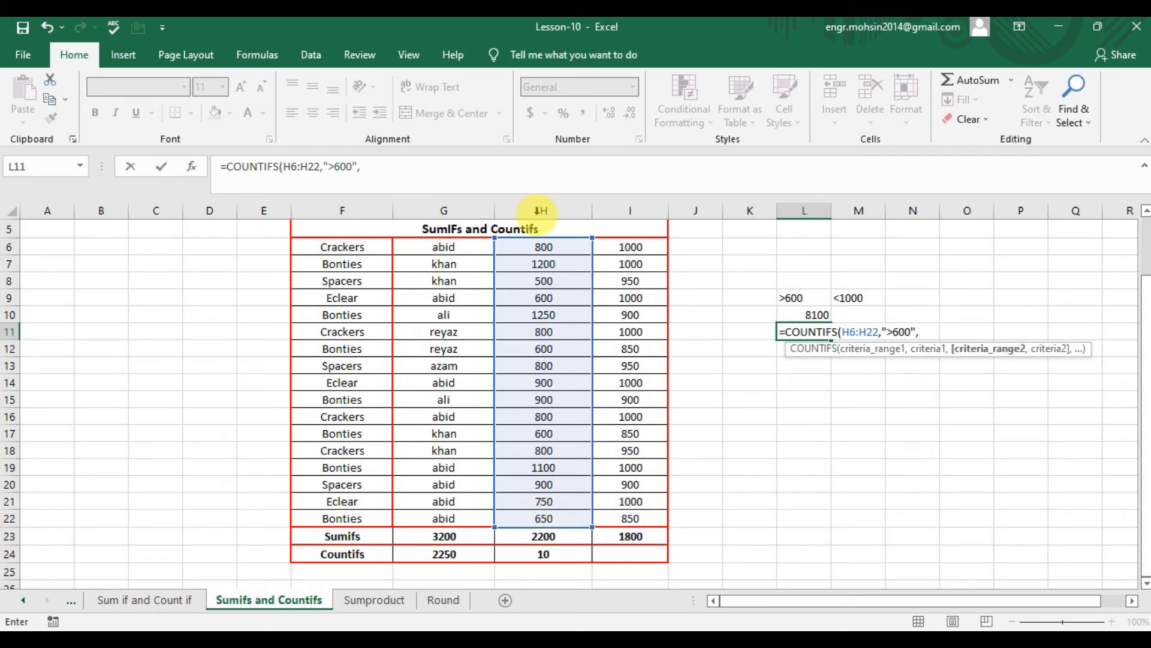
- Complete the COUNTIFS formula in L11 with the second range H6:H22 and criterion "<1000", and check its arguments
{"action": "left_click_drag", "start_coordinate": [570, 248], "coordinate": [580, 513]}
{"action": "type", "text": ","}
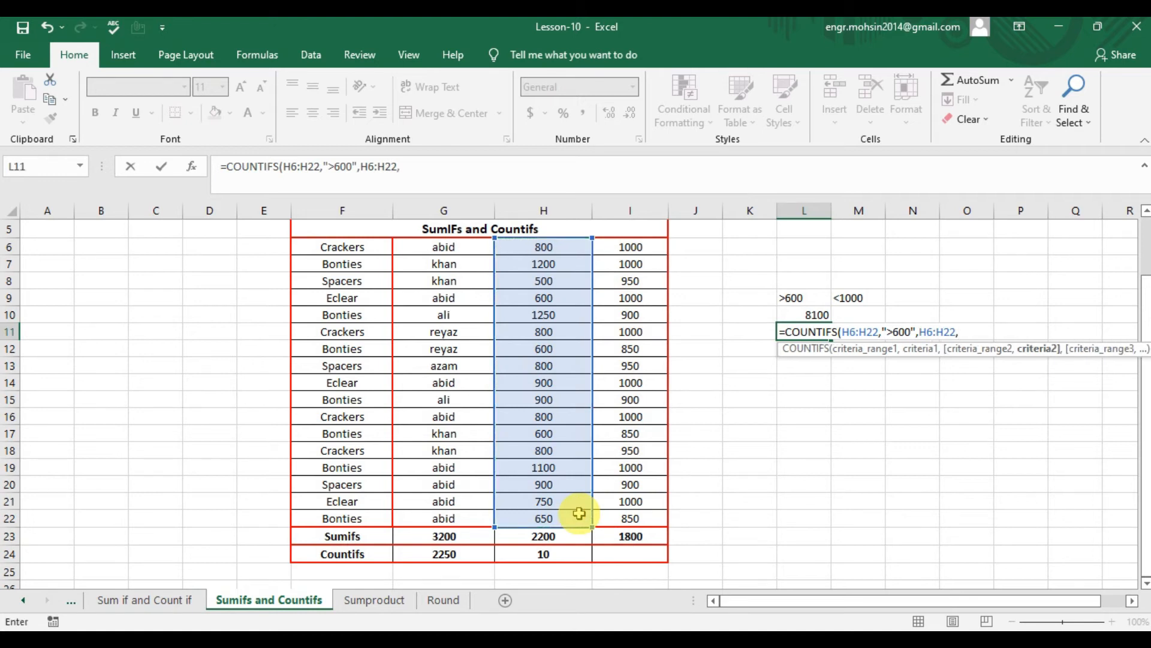
{"action": "type", "text": "\"<1000\")"}
{"action": "key", "text": "Return"}
{"action": "double_click", "coordinate": [816, 332]}
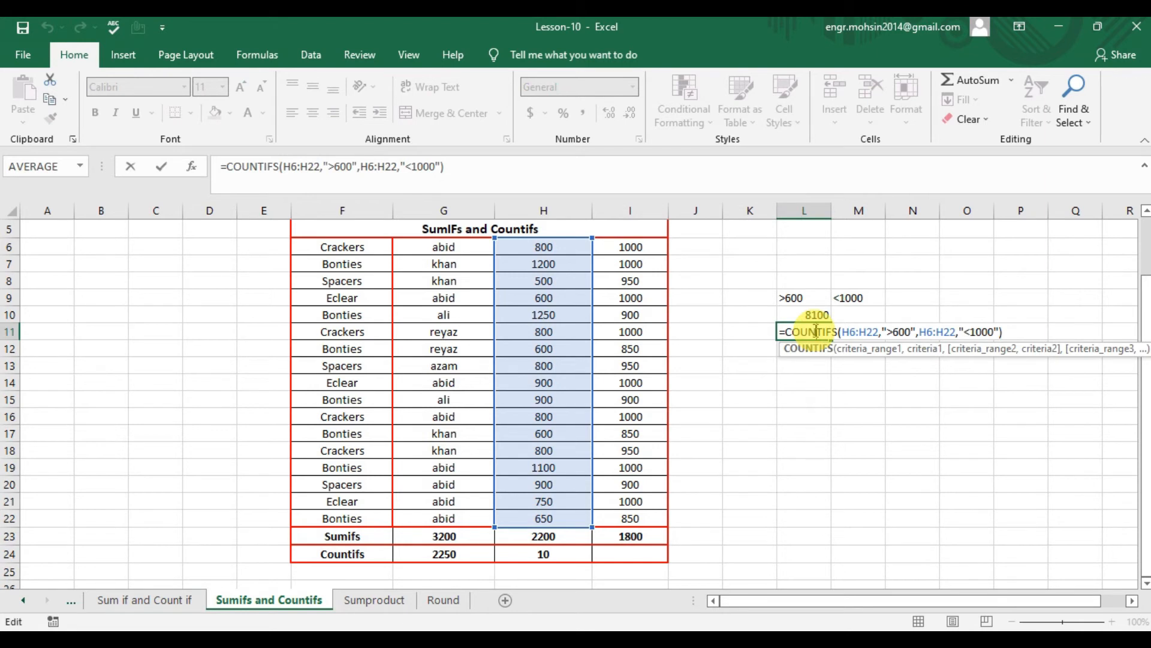
{"action": "key", "text": "Escape"}
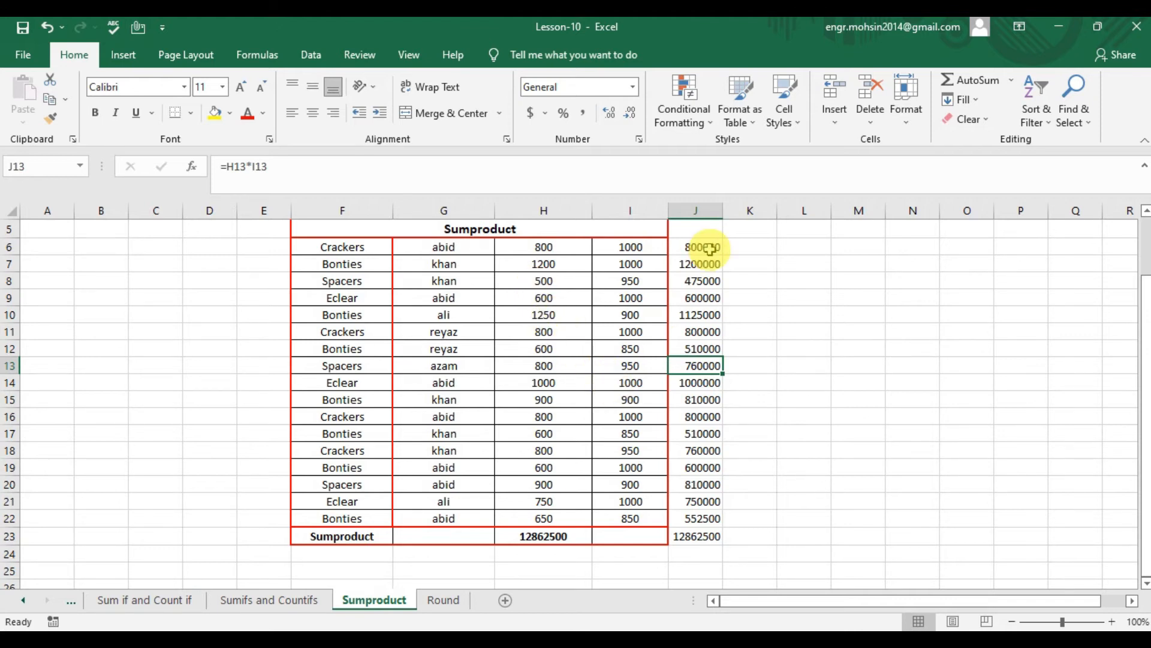
- Examine the values in H6:H22 and I6:I22 on the Sumproduct sheet and the row multiplication formulas in column J
{"action": "left_click_drag", "start_coordinate": [553, 245], "coordinate": [552, 518]}
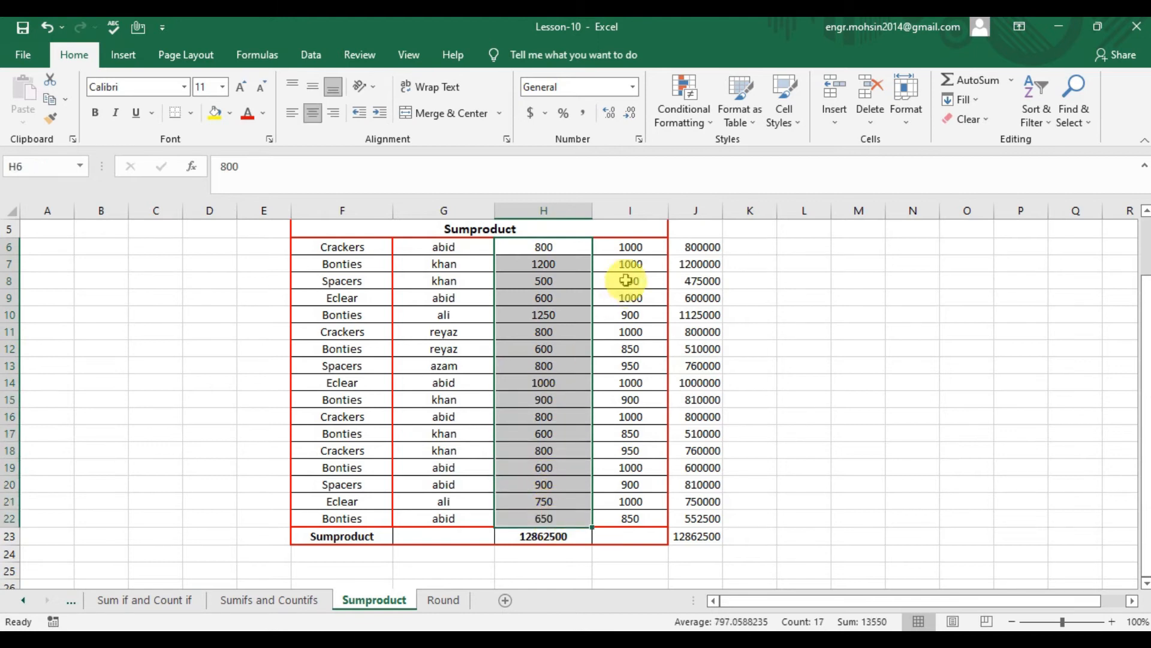
{"action": "left_click_drag", "start_coordinate": [629, 246], "coordinate": [632, 520]}
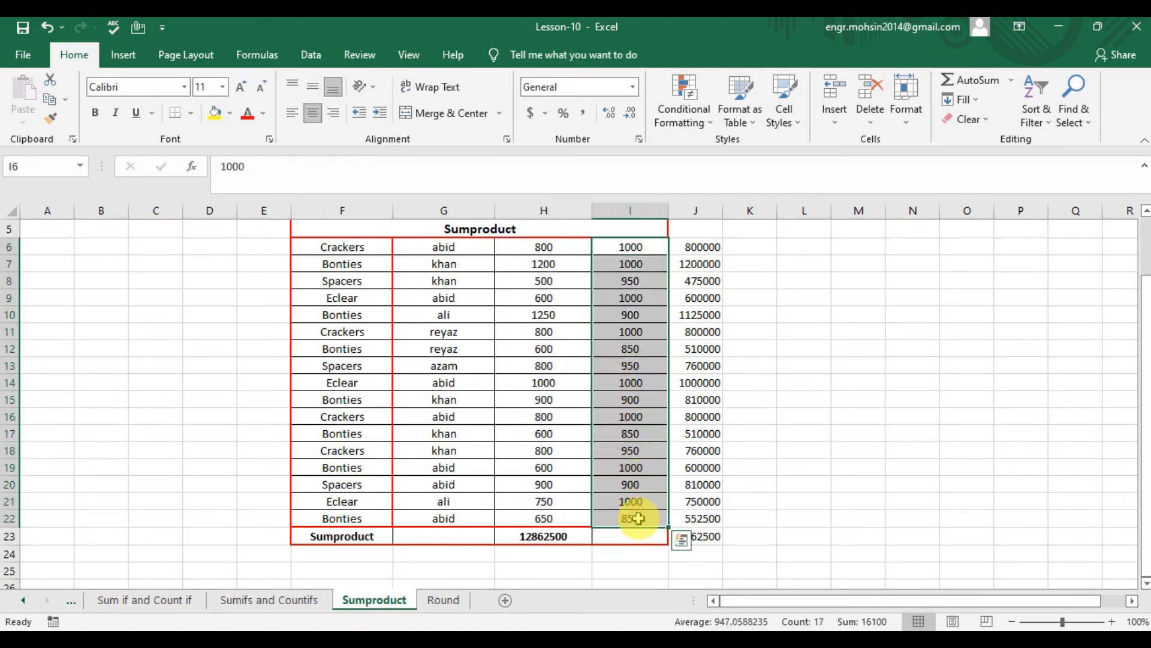
{"action": "left_click", "coordinate": [700, 247]}
{"action": "double_click", "coordinate": [700, 247]}
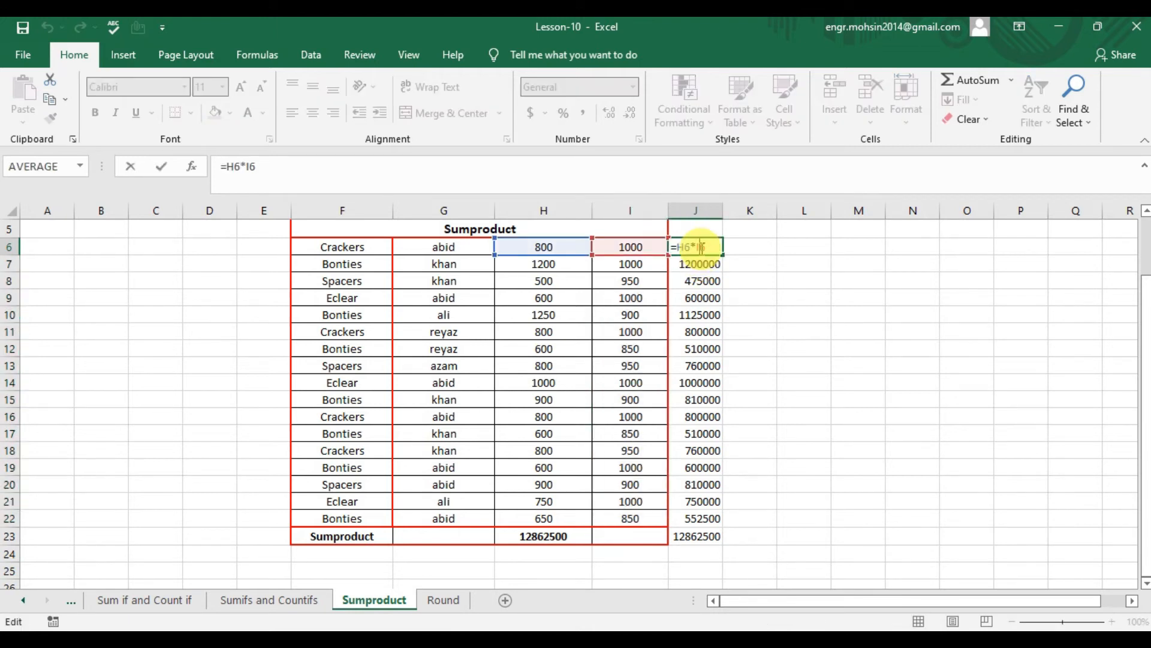
{"action": "key", "text": "Escape"}
{"action": "key", "text": "Down"}
{"action": "key", "text": "Down"}
{"action": "key", "text": "Down"}
{"action": "key", "text": "Down"}
{"action": "key", "text": "Down"}
{"action": "key", "text": "Down"}
{"action": "key", "text": "Down"}
{"action": "key", "text": "Down"}
{"action": "double_click", "coordinate": [697, 381]}
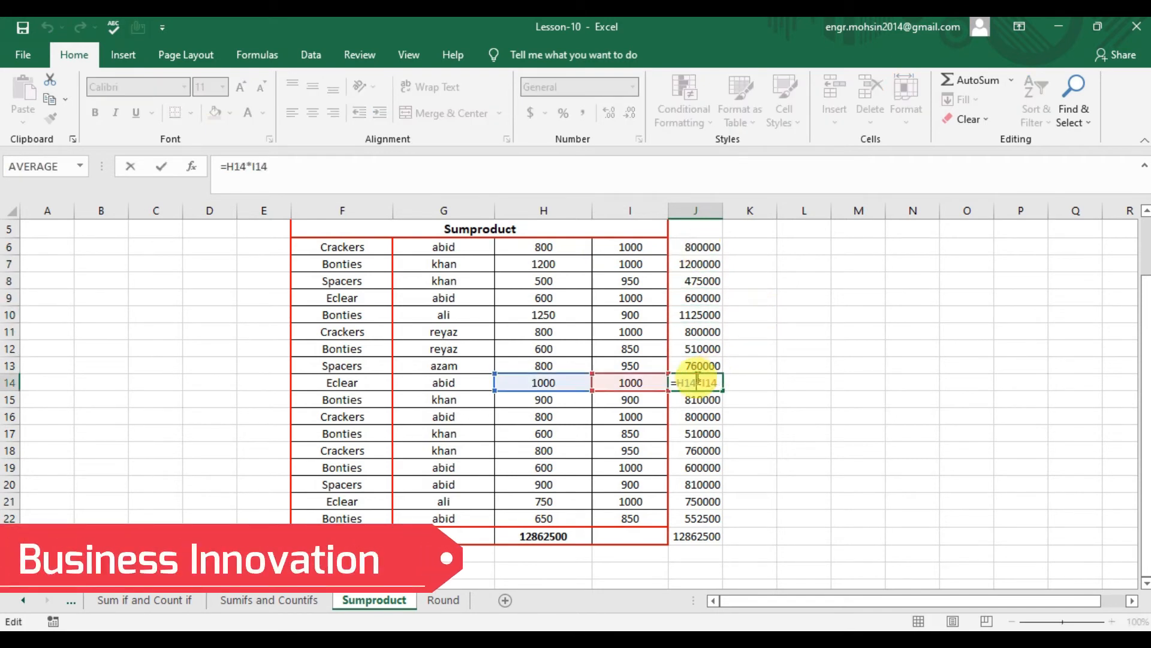
{"action": "left_click", "coordinate": [697, 247]}
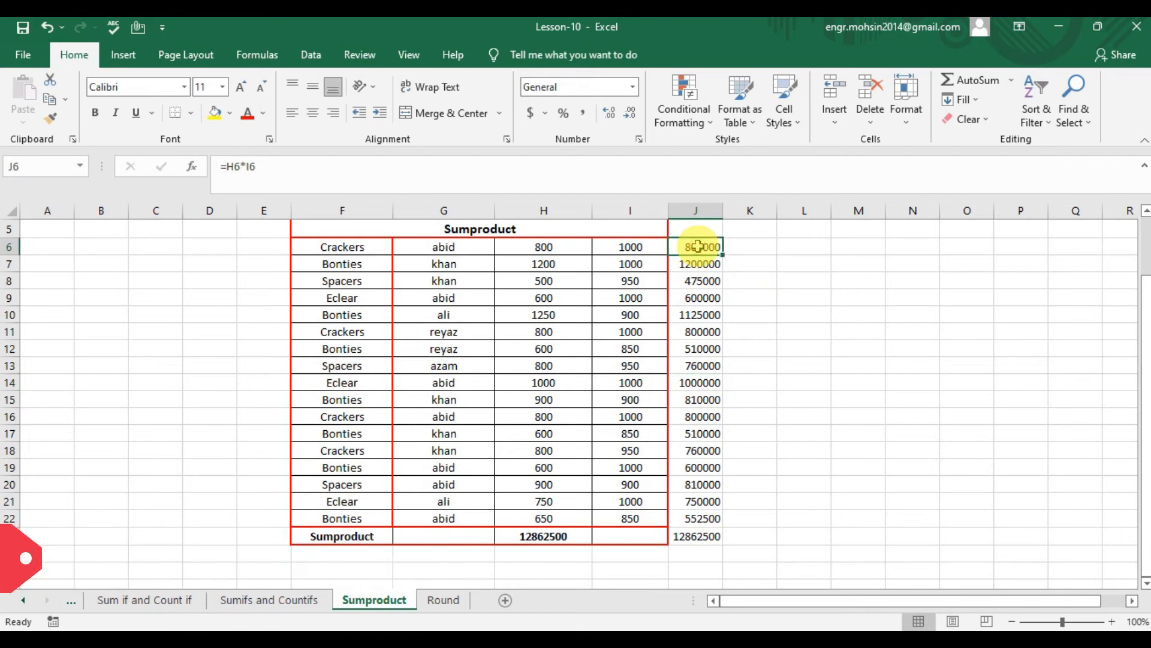
{"action": "key", "text": "Down"}
{"action": "key", "text": "Down"}
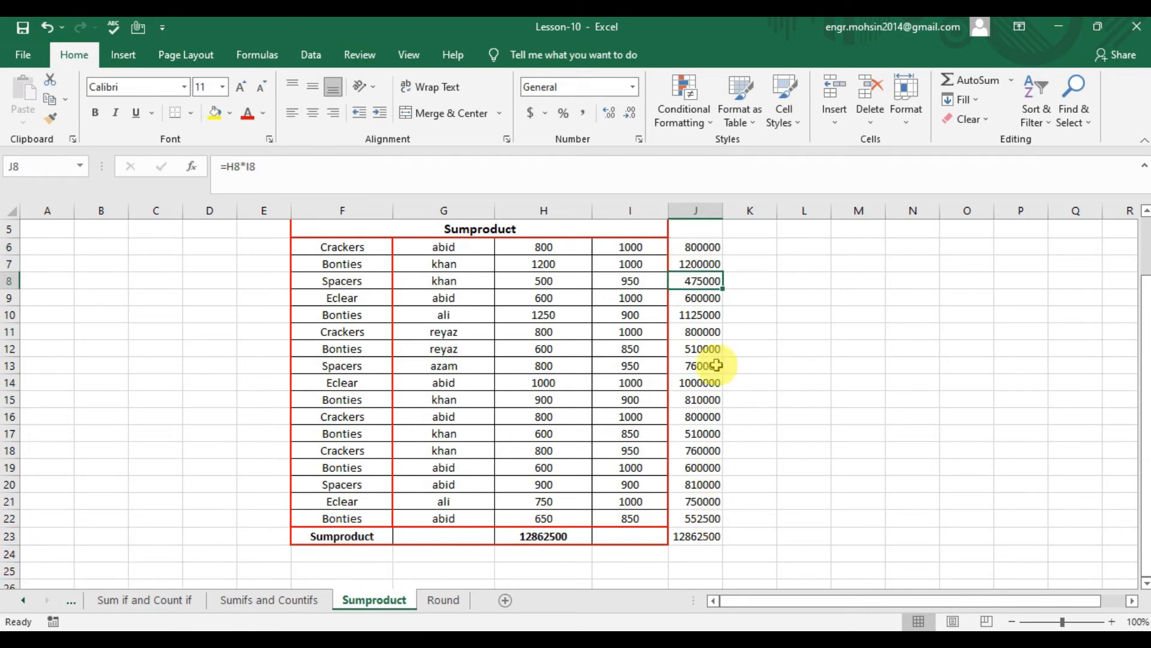
- Check the SUM formula in J23 on the Sumproduct sheet and make that total bold
{"action": "double_click", "coordinate": [708, 536]}
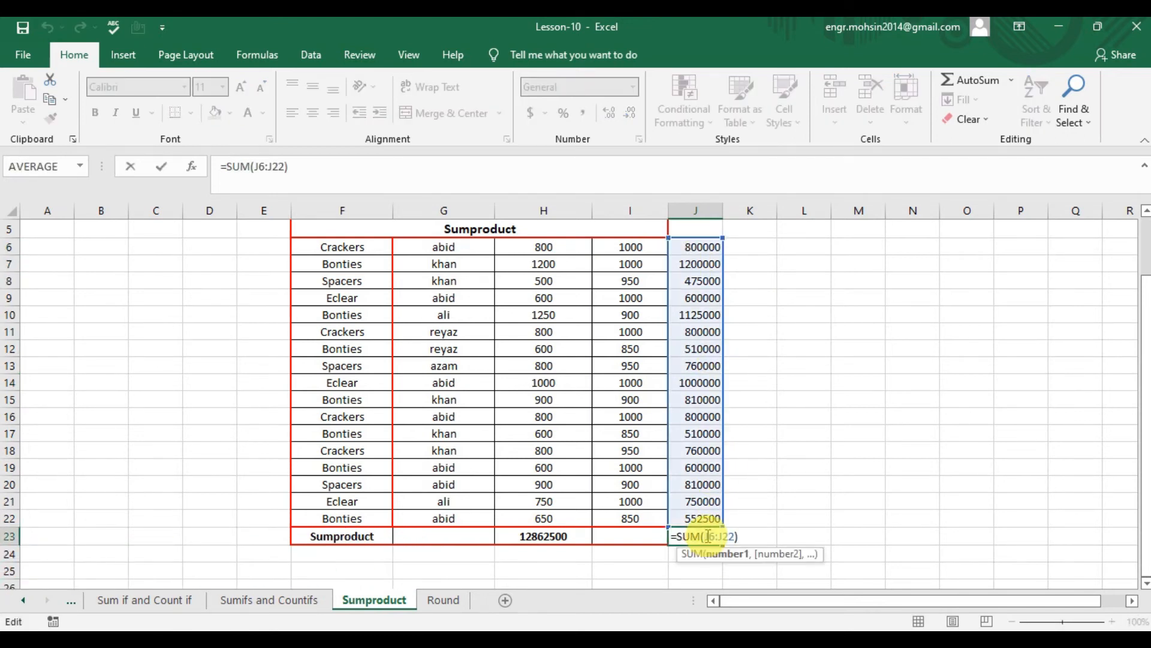
{"action": "key", "text": "Escape"}
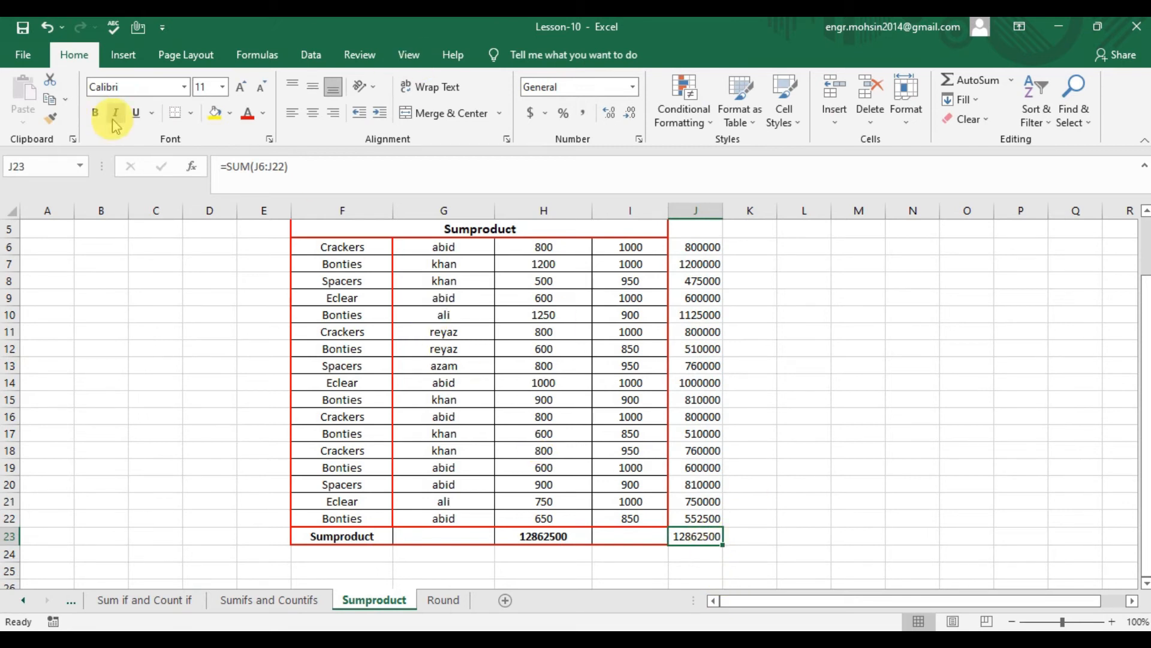
{"action": "left_click", "coordinate": [630, 314]}
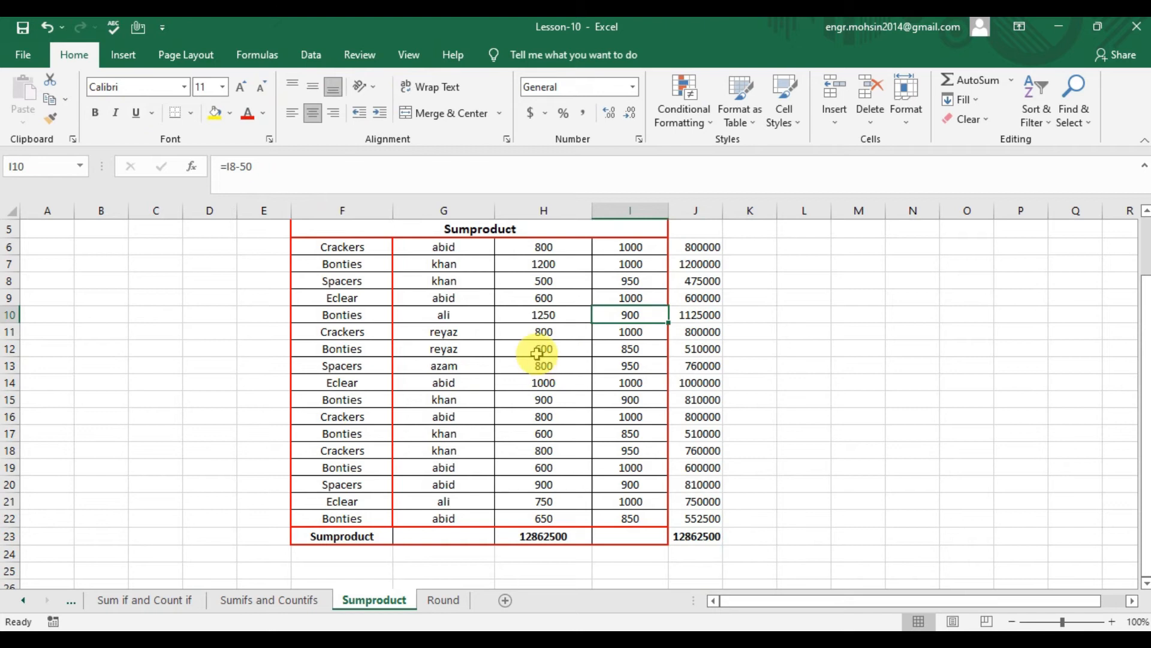
{"action": "left_click", "coordinate": [537, 352]}
- Enter a SUMPRODUCT formula in H23 with H6:H22 as the first array and I6:I22 as the second
{"action": "left_click", "coordinate": [568, 534]}
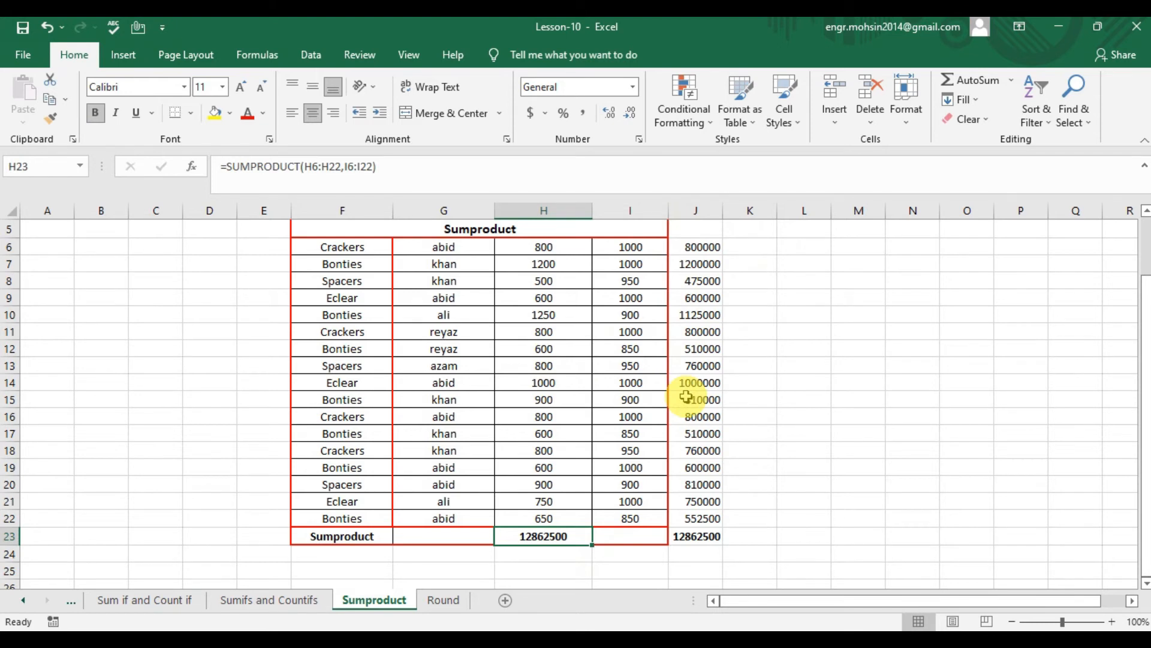
{"action": "type", "text": "=sum"}
{"action": "key", "text": "Down"}
{"action": "key", "text": "Down"}
{"action": "key", "text": "Down"}
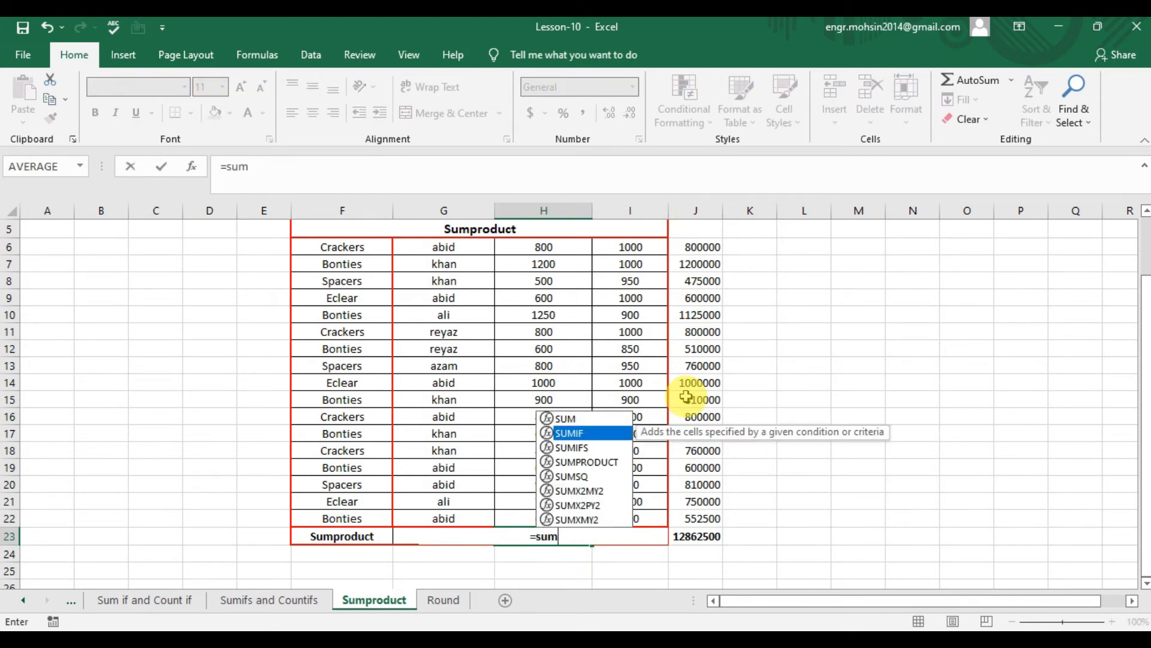
{"action": "key", "text": "Tab"}
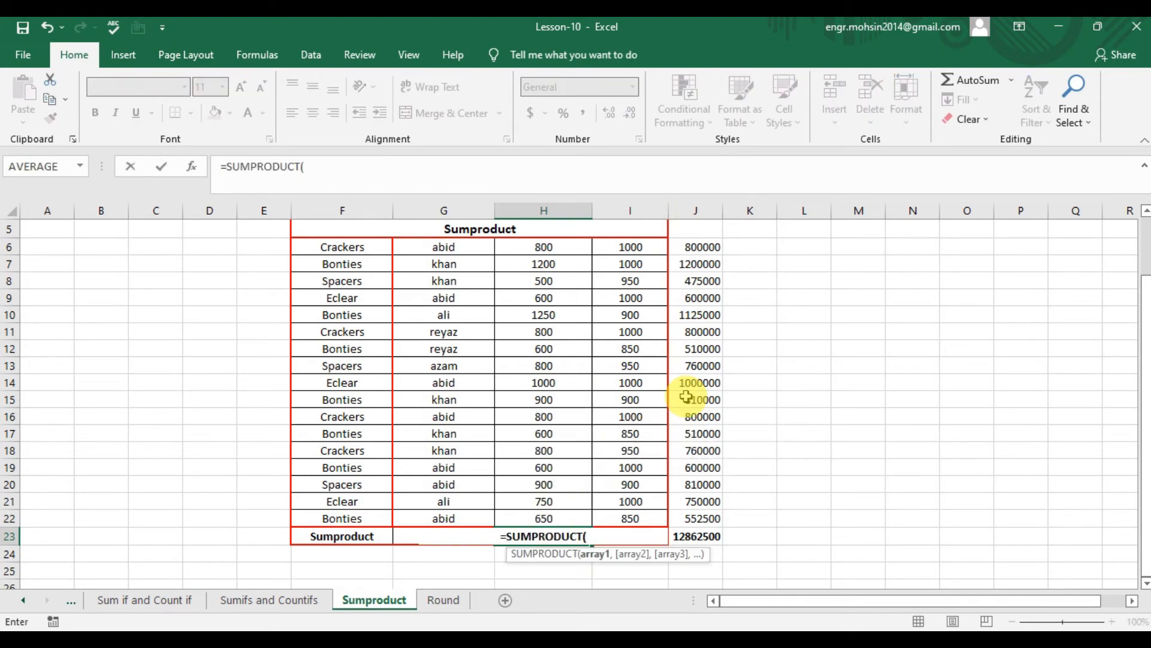
{"action": "left_click_drag", "start_coordinate": [580, 246], "coordinate": [582, 529]}
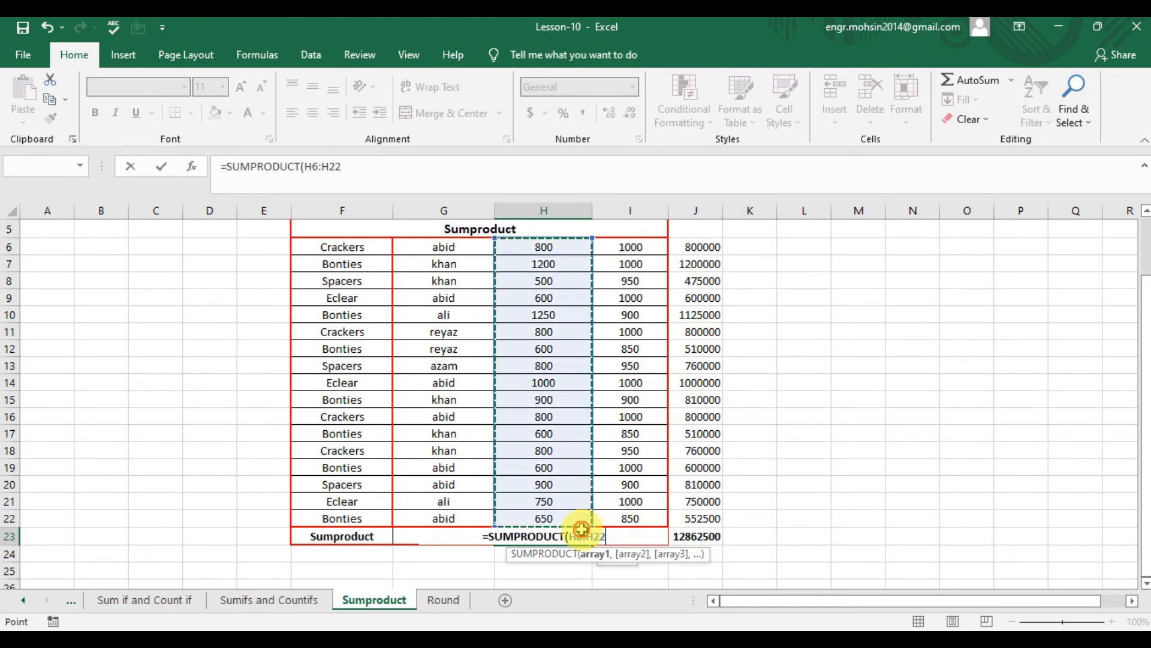
{"action": "type", "text": ","}
{"action": "left_click_drag", "start_coordinate": [623, 245], "coordinate": [646, 515]}
{"action": "type", "text": ")"}
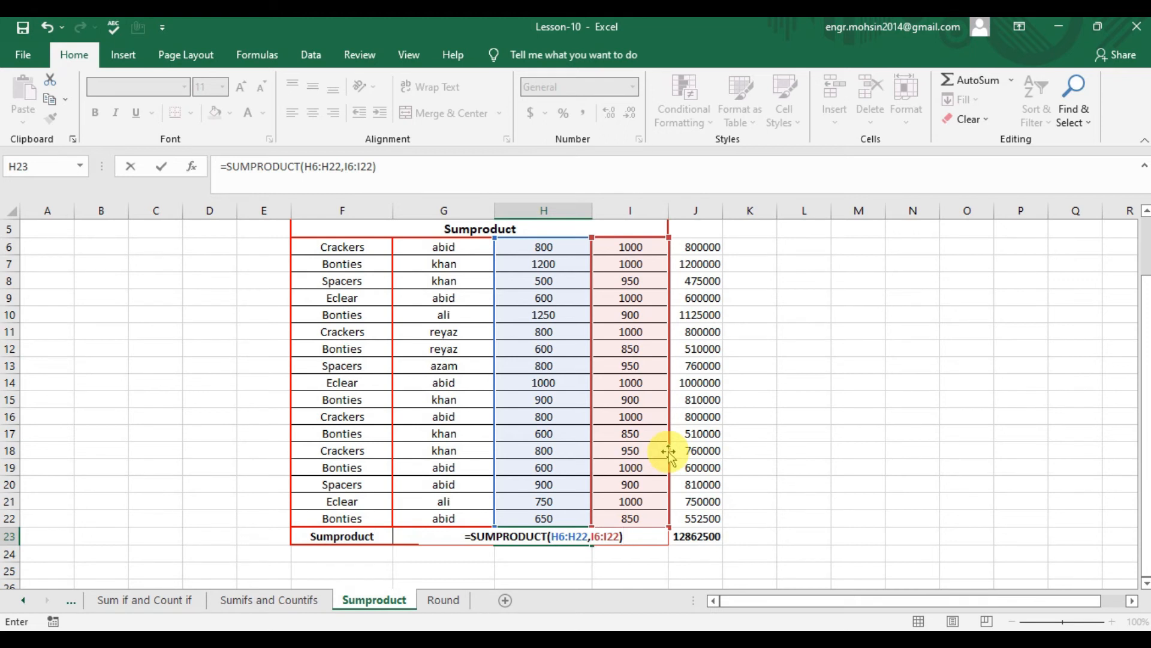
{"action": "key", "text": "Return"}
- Compare the SUMPRODUCT formula in H23 with the SUM in J23 and walk through the paired values in H6:H22 and I6:I22
{"action": "left_click", "coordinate": [575, 536]}
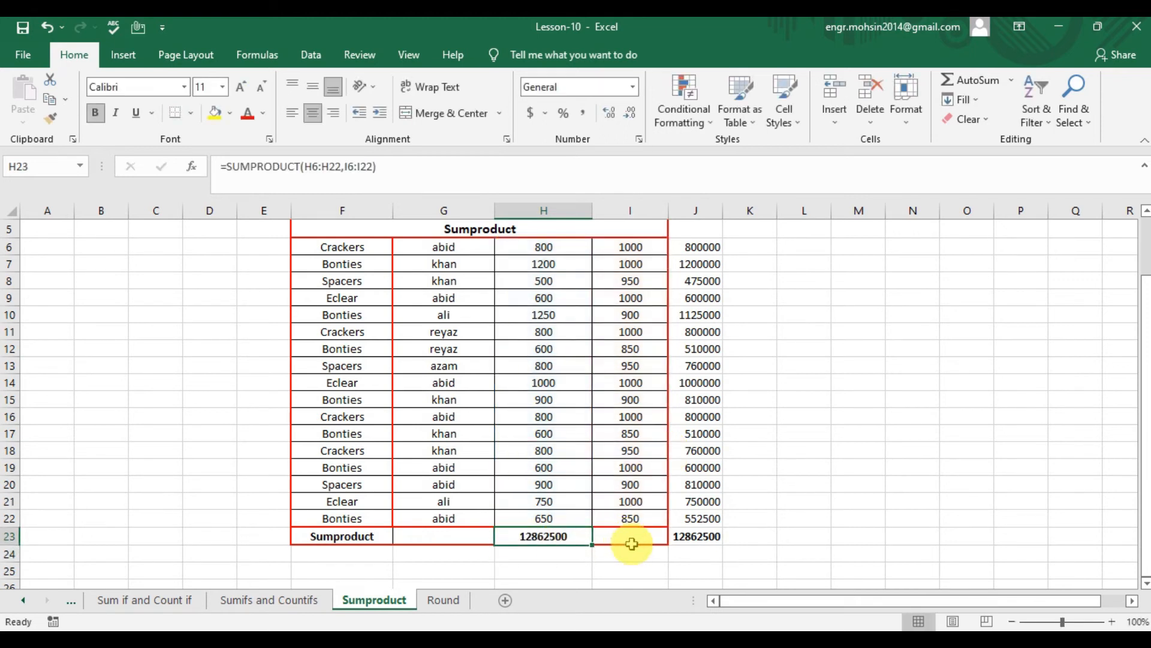
{"action": "left_click", "coordinate": [713, 537]}
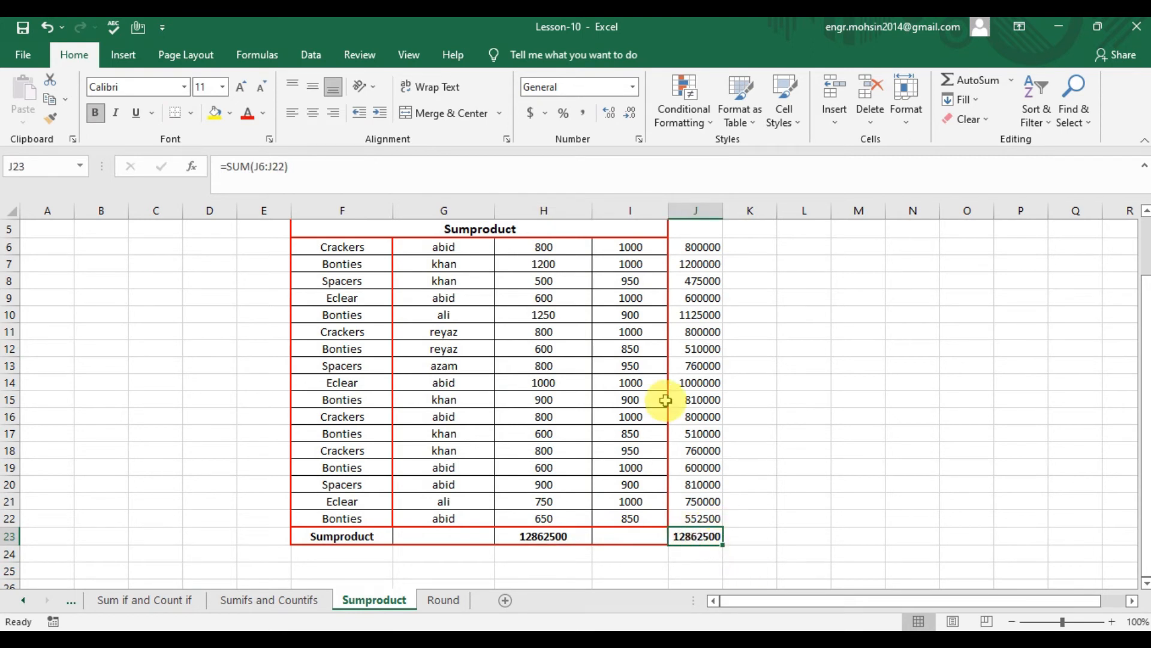
{"action": "left_click", "coordinate": [545, 245]}
{"action": "key", "text": "Right"}
{"action": "key", "text": "Right"}
{"action": "key", "text": "Left"}
{"action": "key", "text": "Left"}
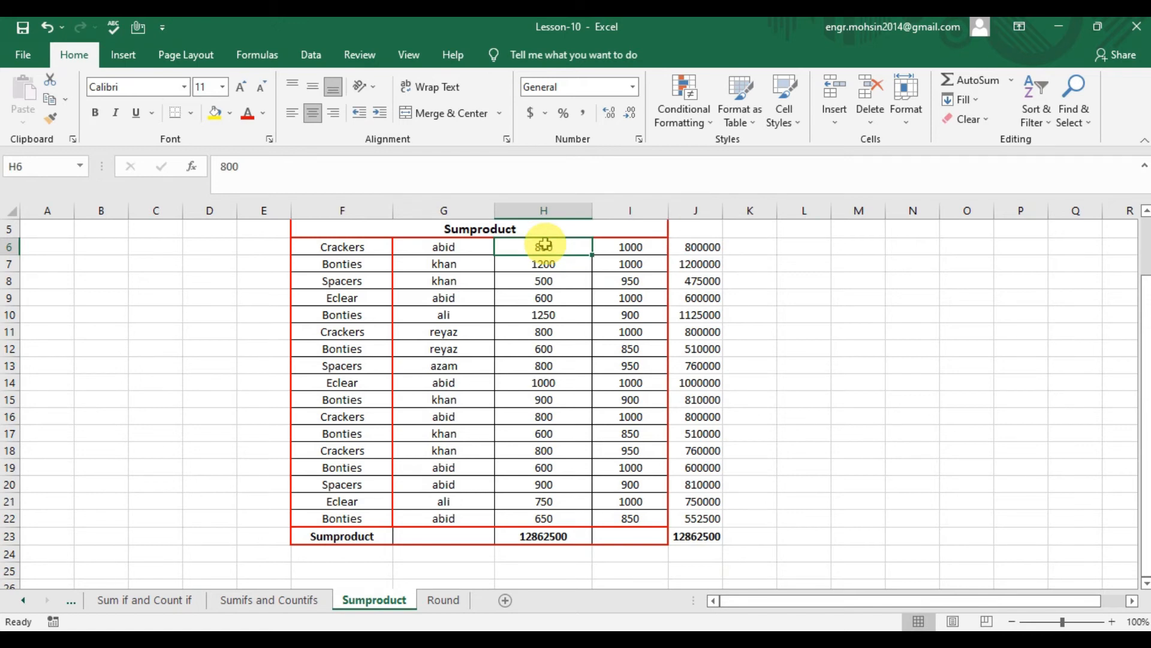
{"action": "key", "text": "Down"}
{"action": "key", "text": "Down"}
{"action": "key", "text": "Down"}
{"action": "key", "text": "Right"}
{"action": "key", "text": "Down"}
{"action": "key", "text": "Down"}
{"action": "key", "text": "Down"}
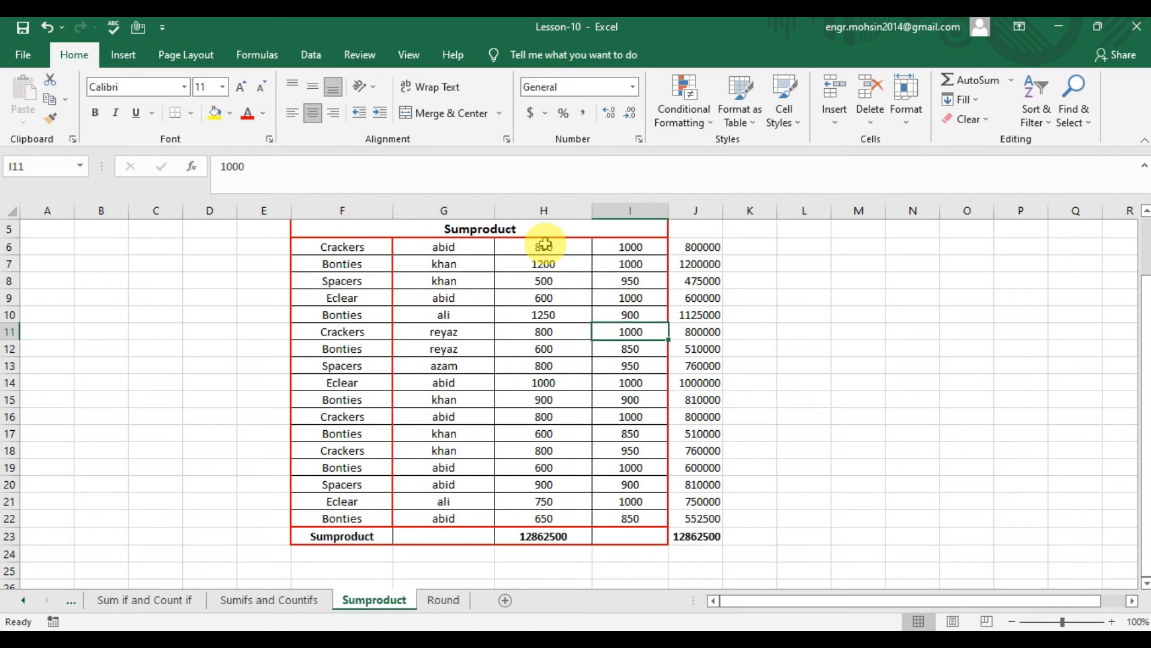
{"action": "key", "text": "Left"}
{"action": "key", "text": "Down"}
{"action": "key", "text": "Down"}
{"action": "key", "text": "Down"}
{"action": "key", "text": "Down"}
{"action": "key", "text": "Right"}
{"action": "left_click_drag", "start_coordinate": [545, 244], "coordinate": [540, 517]}
{"action": "left_click_drag", "start_coordinate": [627, 246], "coordinate": [624, 517]}
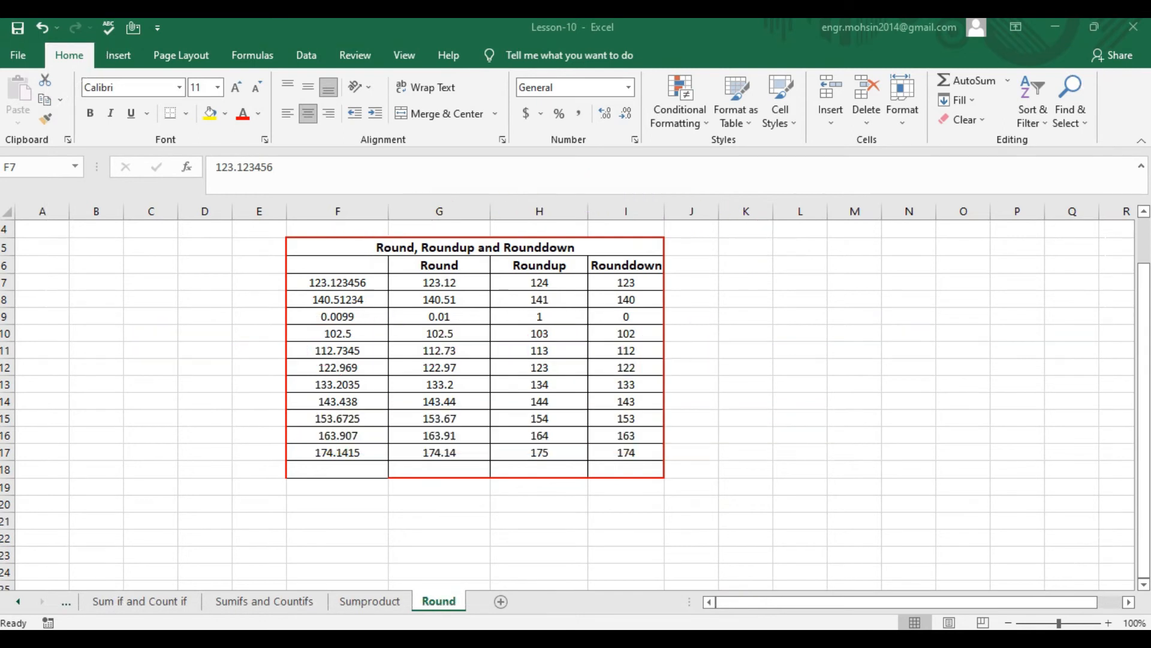
- Examine the unrounded decimal values in column F of the Round sheet, starting from F7
{"action": "left_click", "coordinate": [339, 281]}
{"action": "key", "text": "Down"}
{"action": "key", "text": "Up"}
{"action": "key", "text": "Down"}
{"action": "key", "text": "Down"}
{"action": "key", "text": "Down"}
{"action": "key", "text": "Down"}
{"action": "key", "text": "Down"}
{"action": "key", "text": "Up"}
{"action": "key", "text": "Up"}
{"action": "key", "text": "Down"}
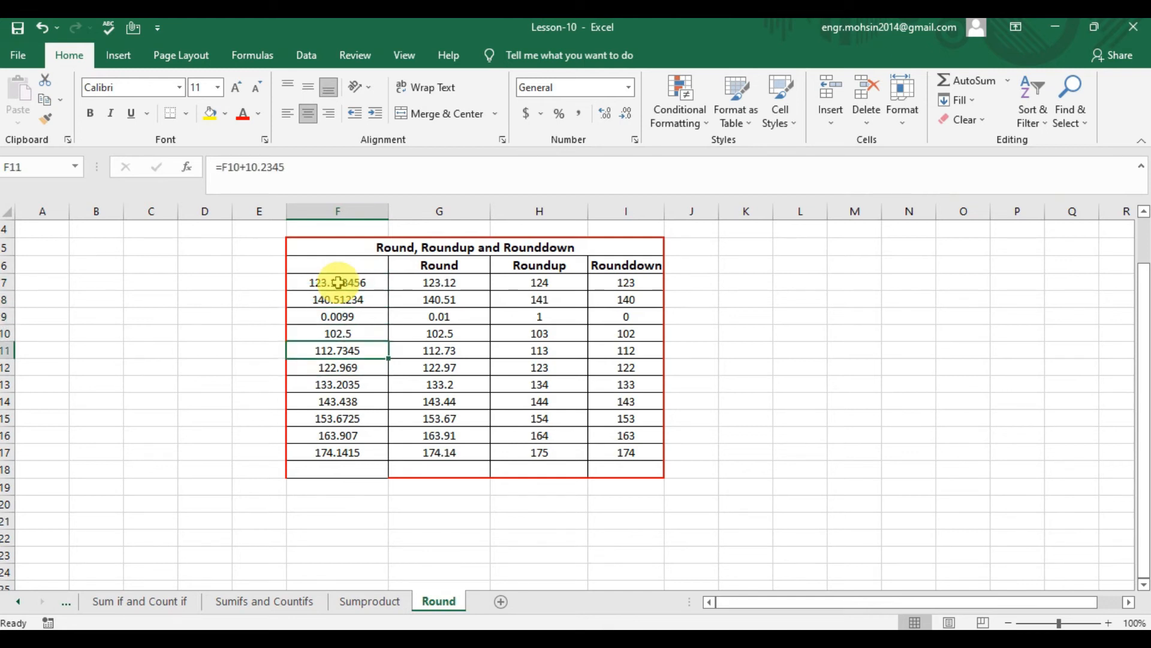
{"action": "key", "text": "Down"}
{"action": "key", "text": "Down"}
{"action": "key", "text": "Down"}
{"action": "key", "text": "Up"}
{"action": "key", "text": "Up"}
{"action": "key", "text": "Up"}
{"action": "key", "text": "Up"}
{"action": "key", "text": "Down"}
{"action": "key", "text": "Down"}
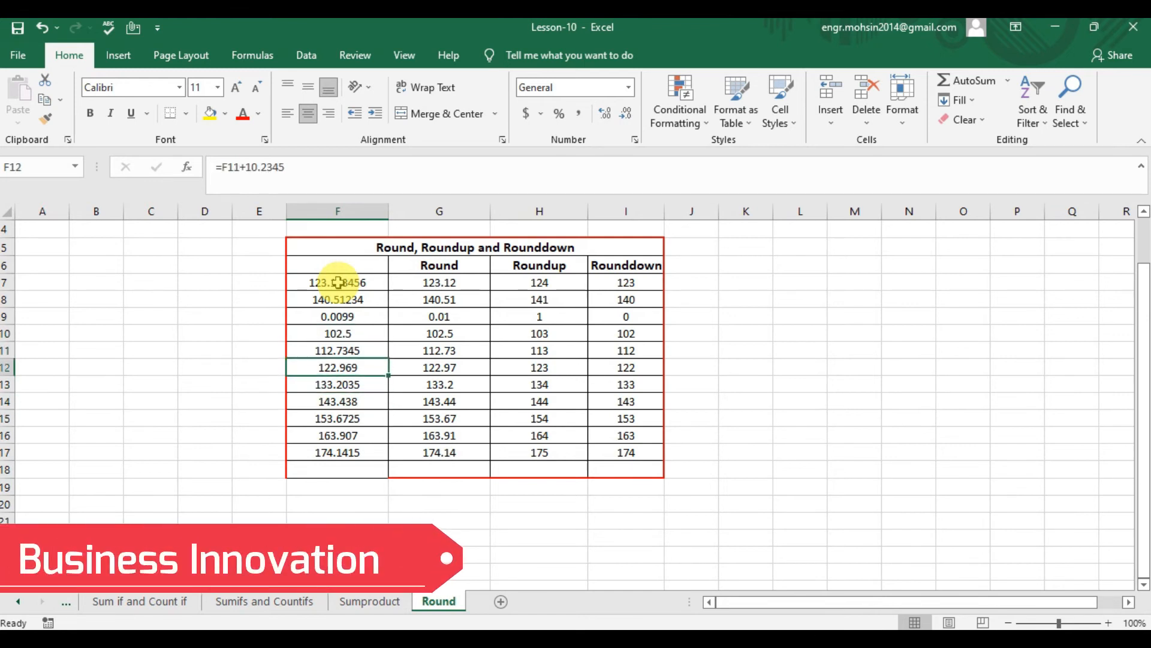
{"action": "key", "text": "Down"}
{"action": "key", "text": "Up"}
{"action": "key", "text": "Up"}
{"action": "key", "text": "Up"}
{"action": "key", "text": "Up"}
{"action": "key", "text": "Up"}
{"action": "key", "text": "Up"}
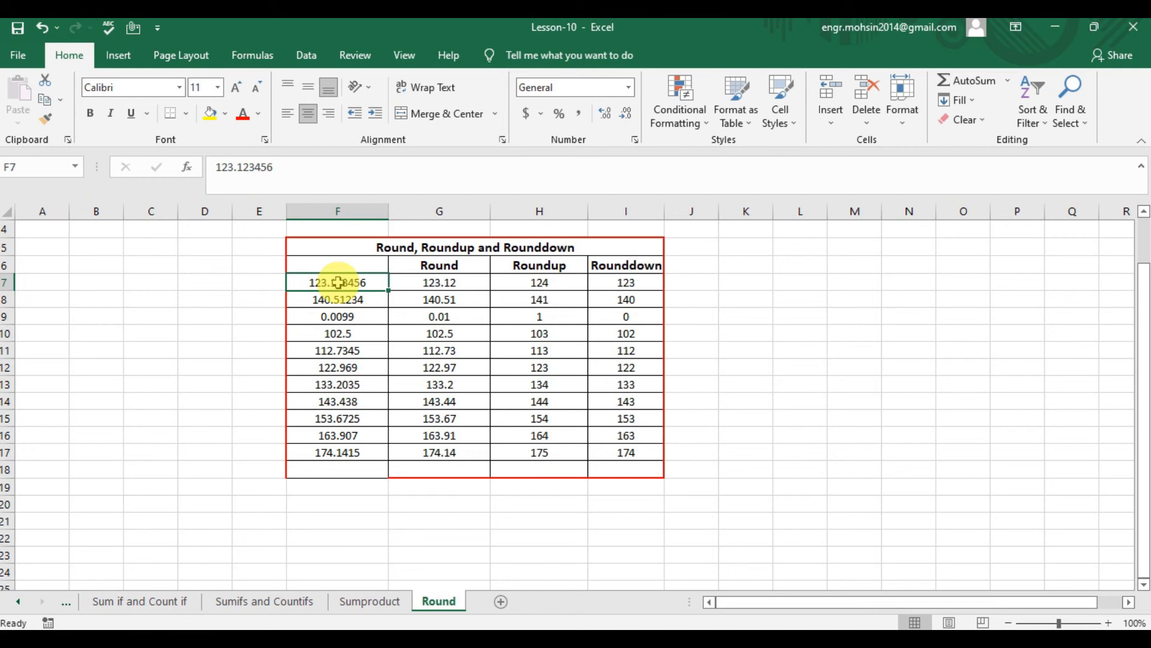
- Replace the formula in G7 with a ROUND of F7 to 0 digits
{"action": "key", "text": "Right"}
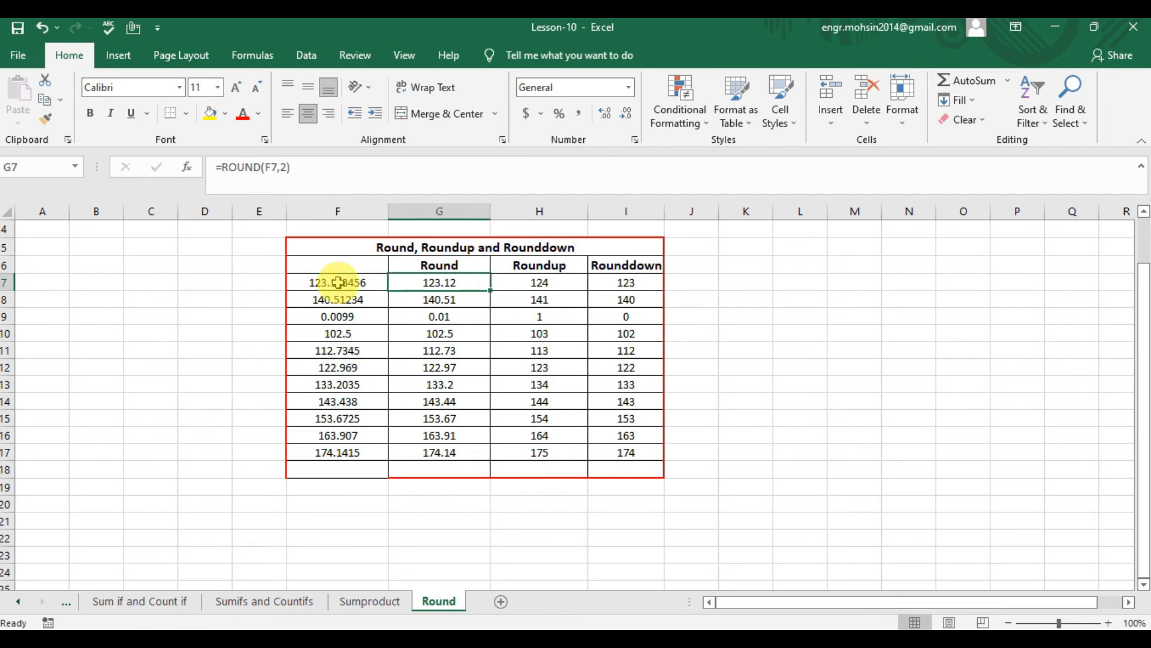
{"action": "type", "text": "="}
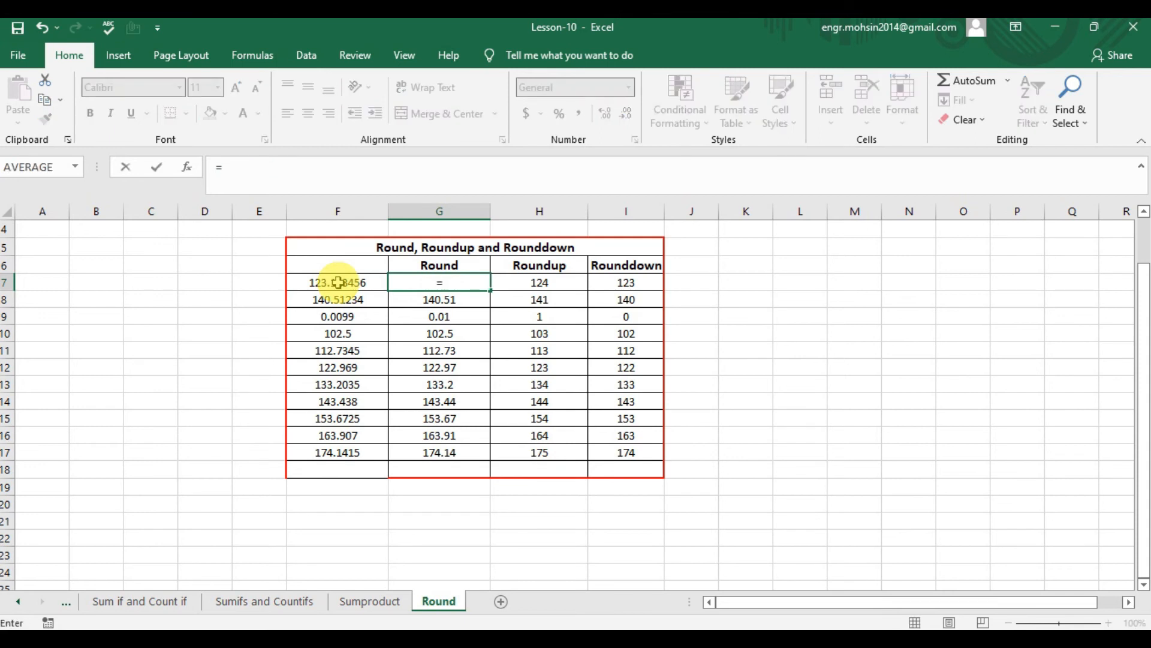
{"action": "type", "text": "roun"}
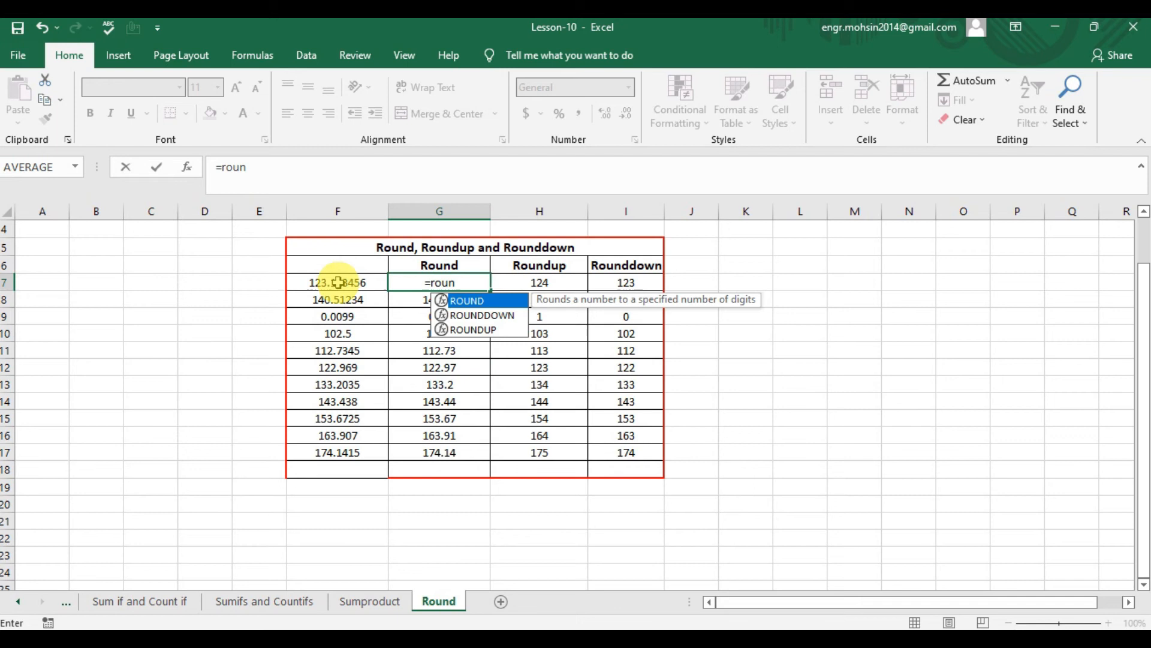
{"action": "key", "text": "Tab"}
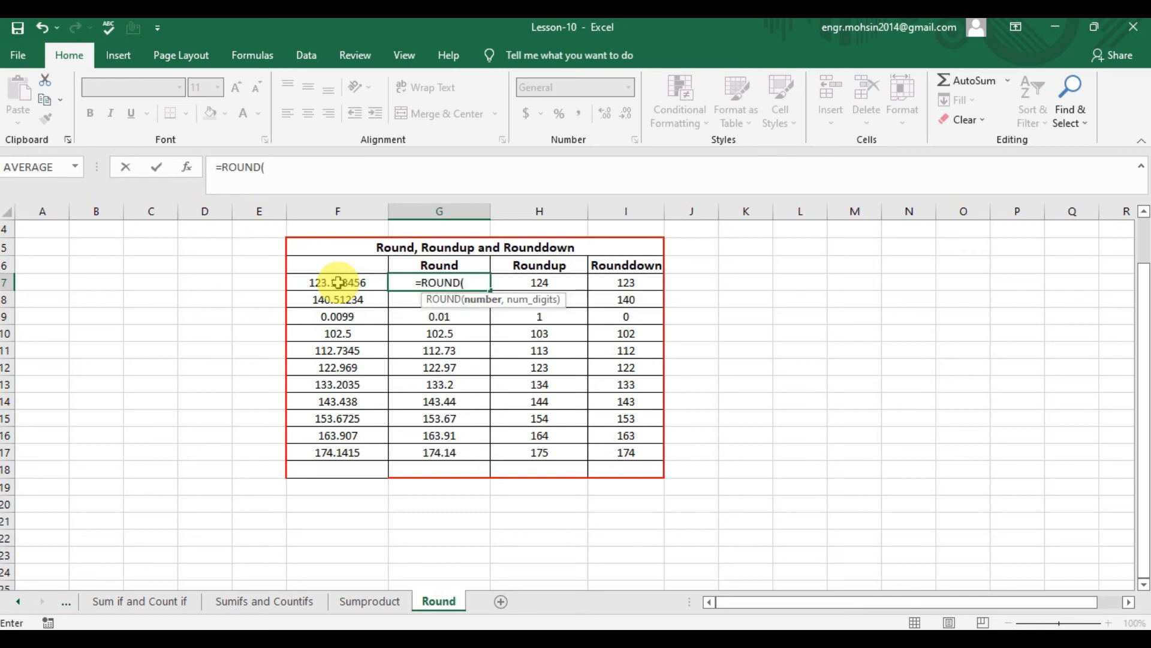
{"action": "left_click", "coordinate": [339, 282]}
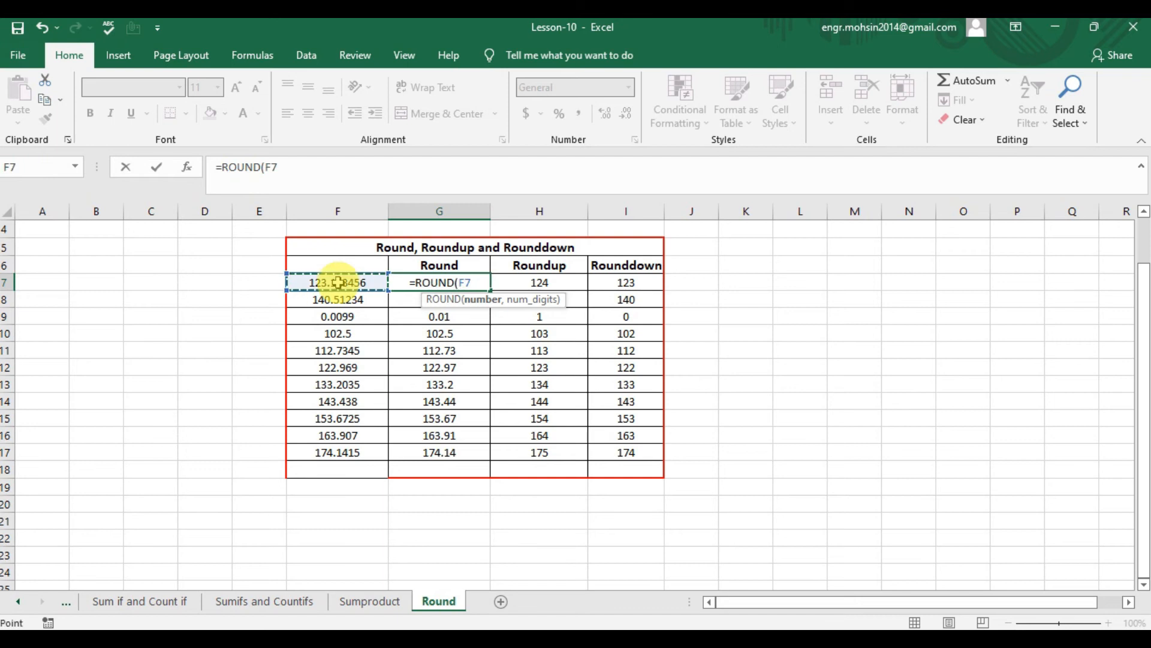
{"action": "type", "text": ","}
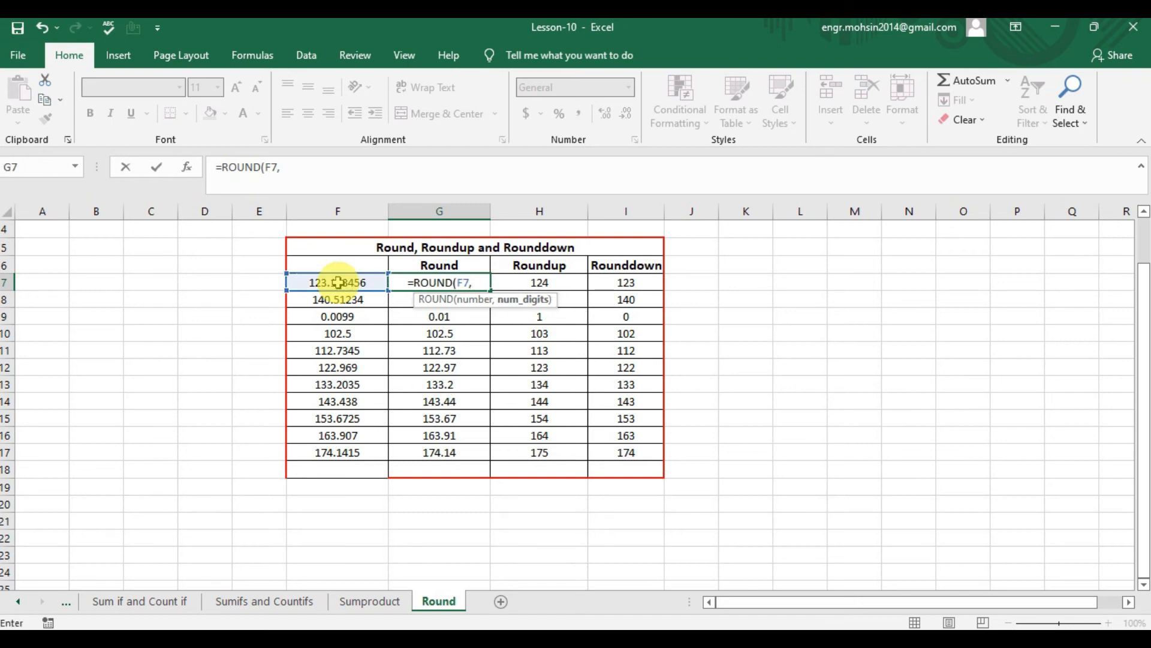
{"action": "type", "text": "1"}
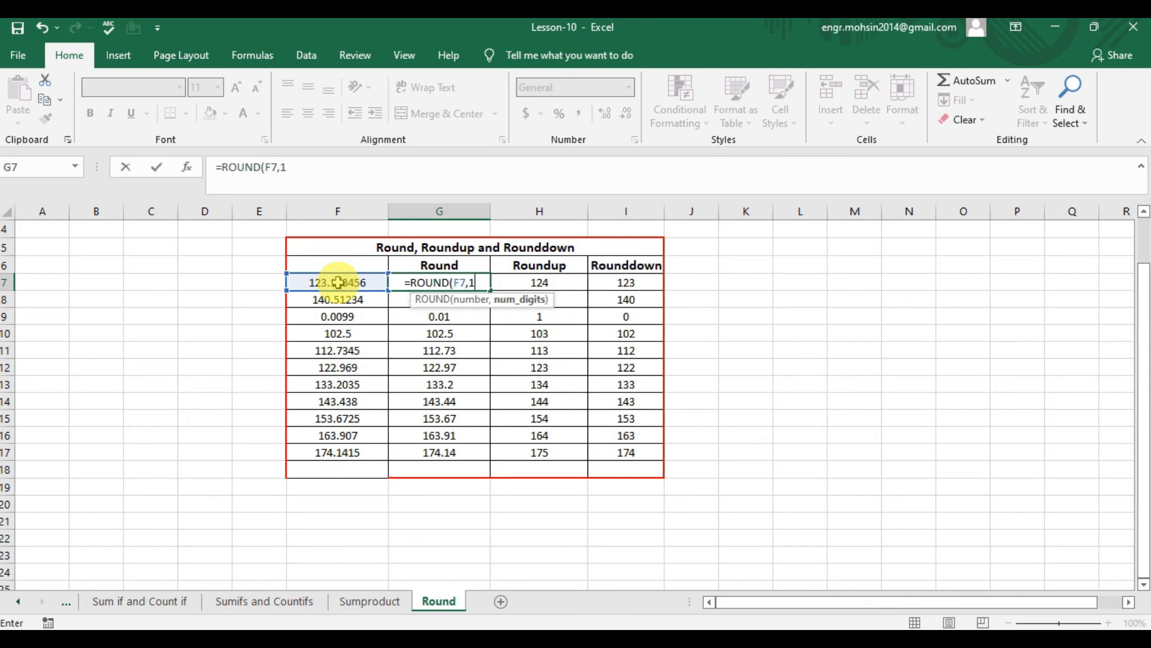
{"action": "key", "text": "BackSpace"}
{"action": "type", "text": "0)"}
{"action": "key", "text": "Return"}
{"action": "key", "text": "Up"}
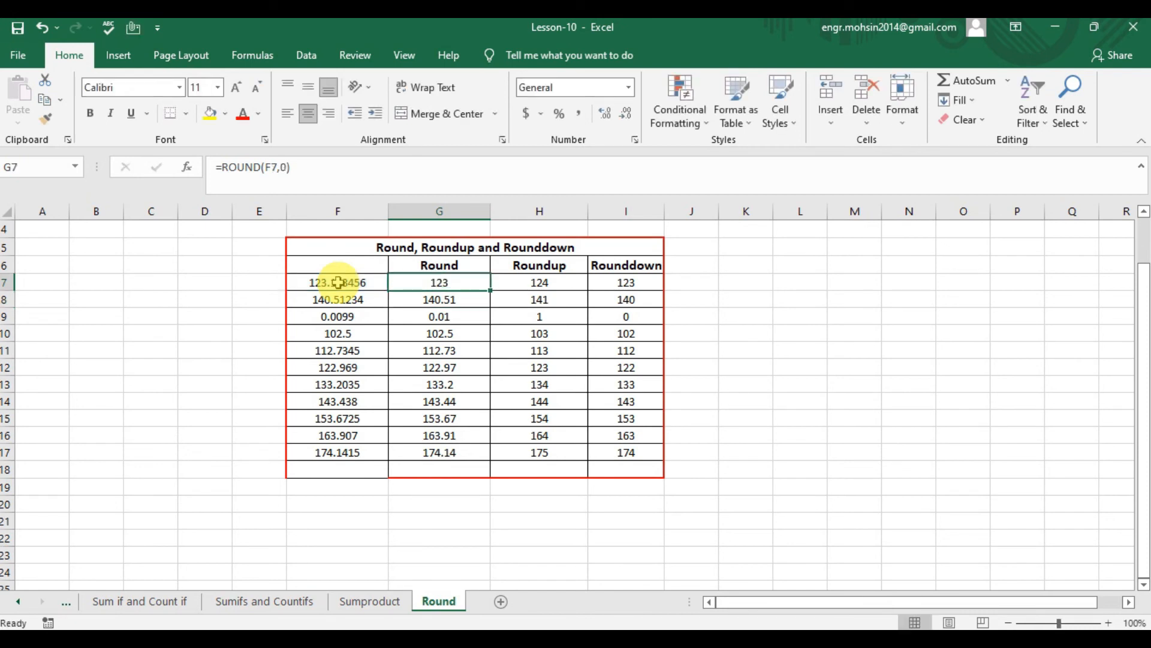
- Replace the formula in G8 with a ROUND of F8 to 1 digit and check the result
{"action": "left_click", "coordinate": [467, 299]}
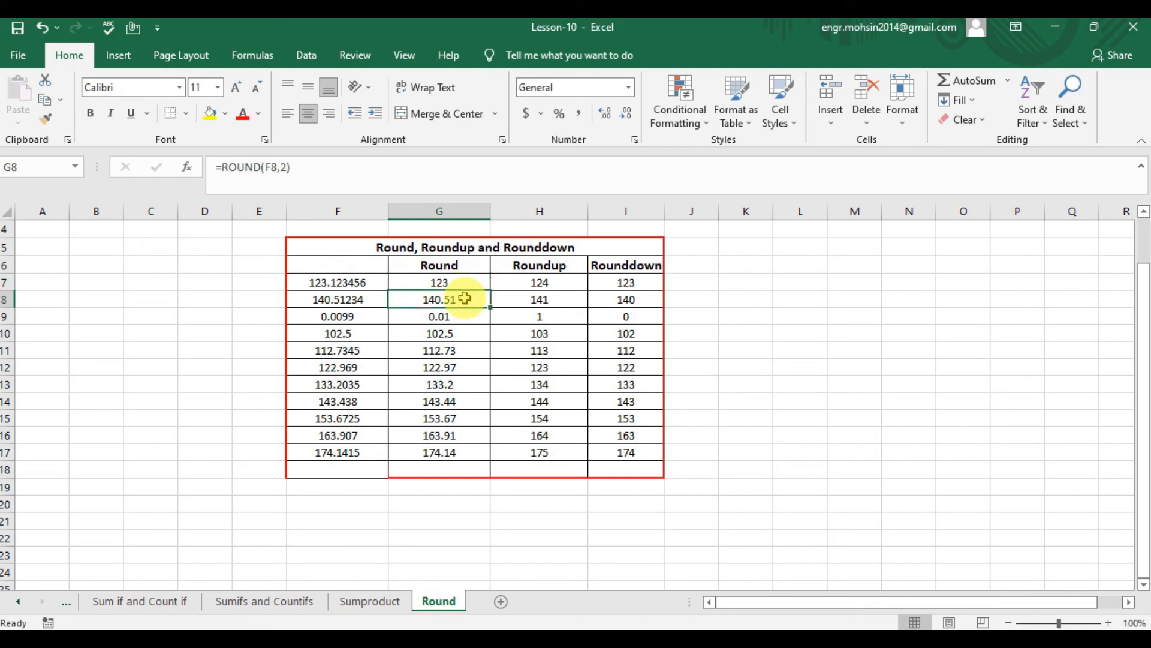
{"action": "type", "text": "=round"}
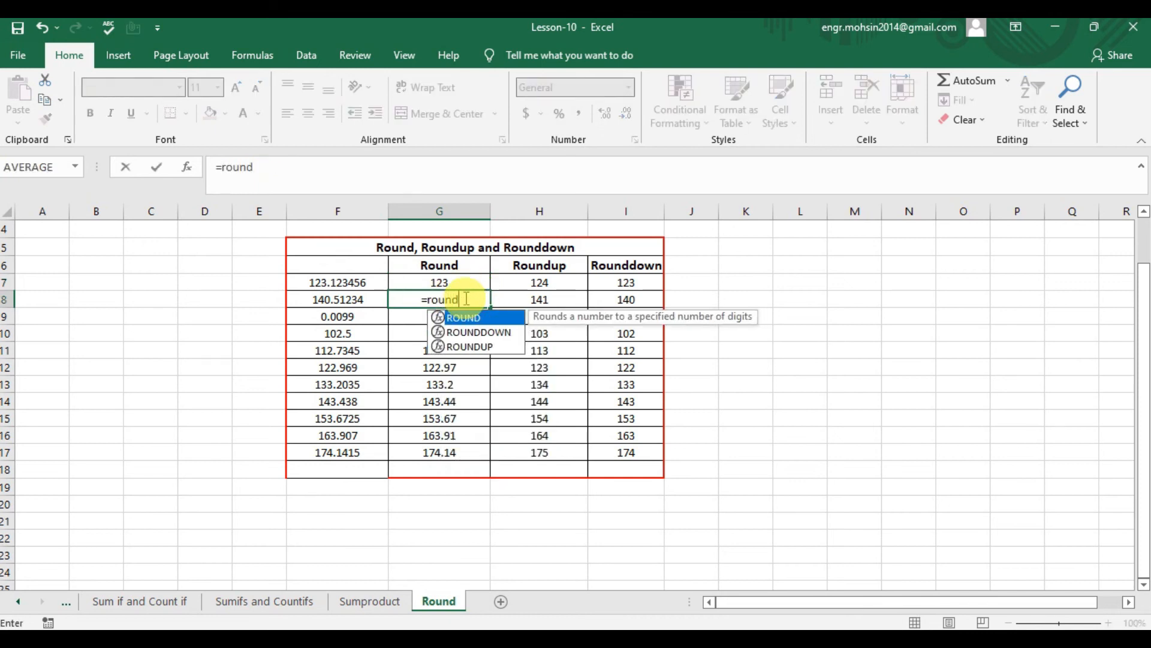
{"action": "key", "text": "Tab"}
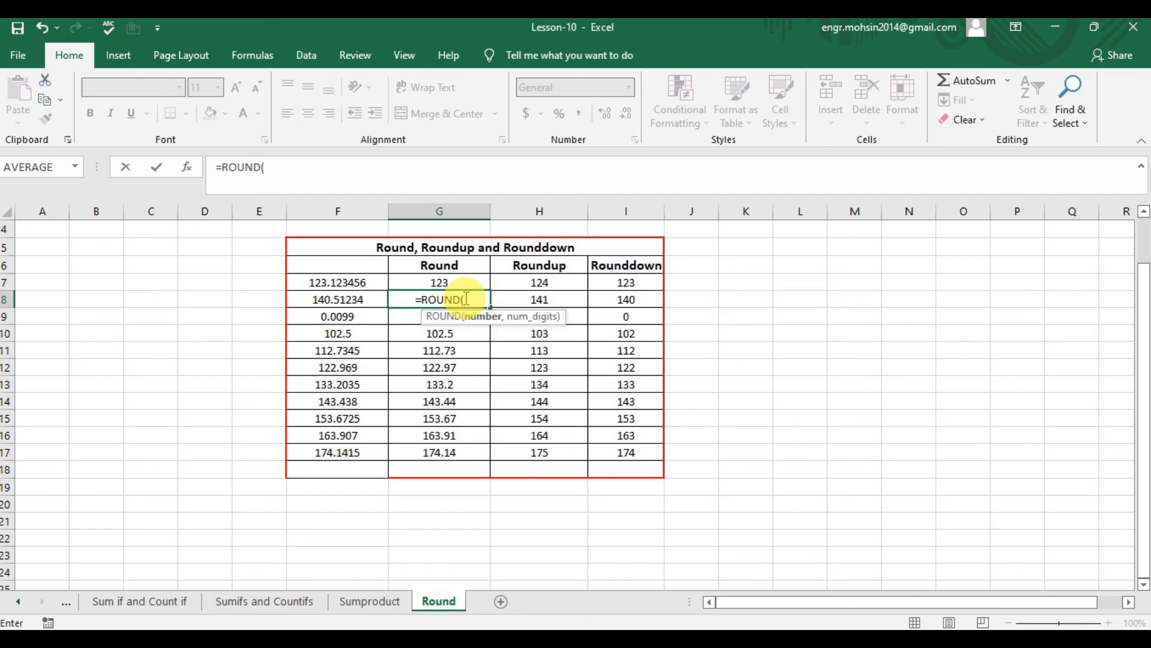
{"action": "key", "text": "Left"}
{"action": "type", "text": ","}
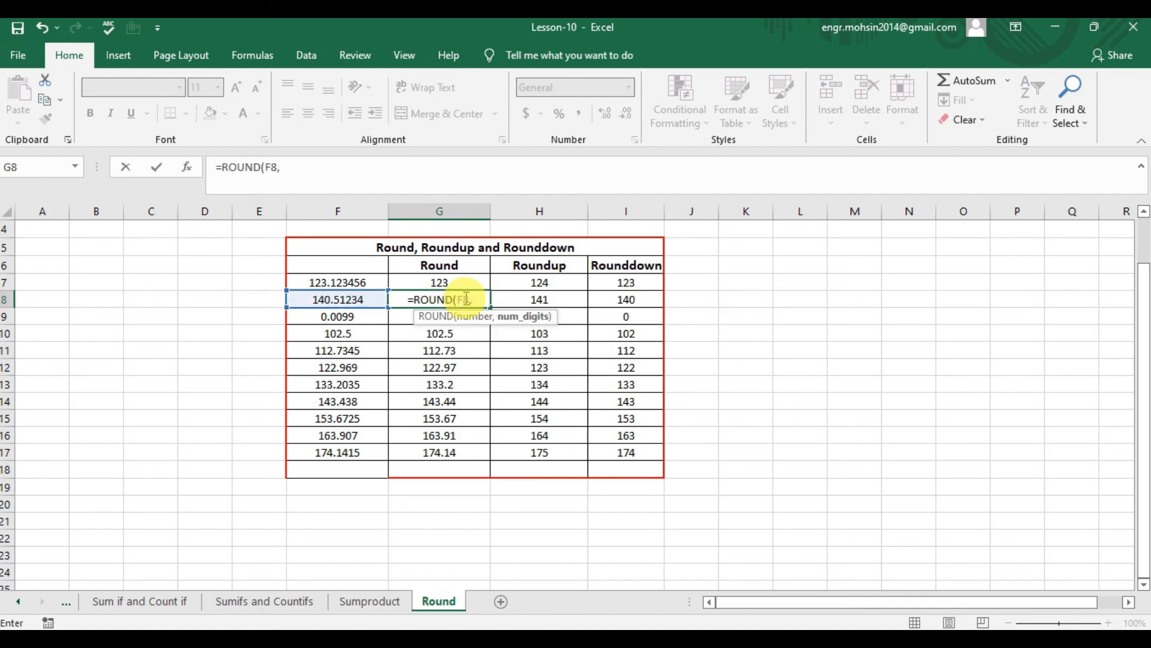
{"action": "type", "text": "1"}
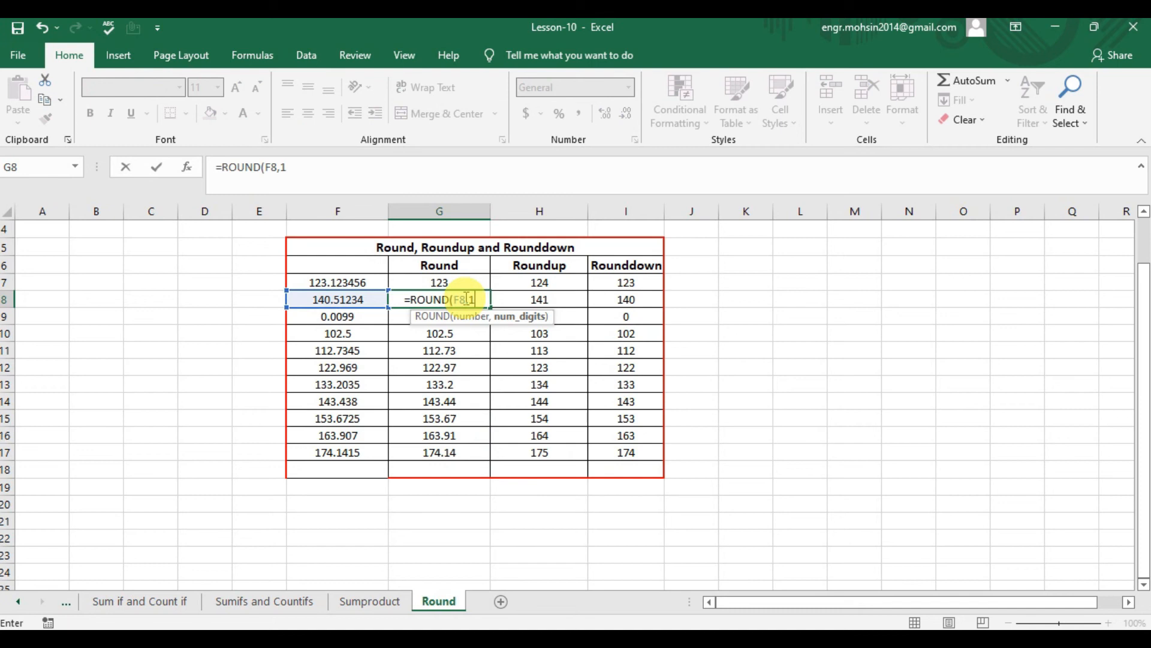
{"action": "type", "text": ")"}
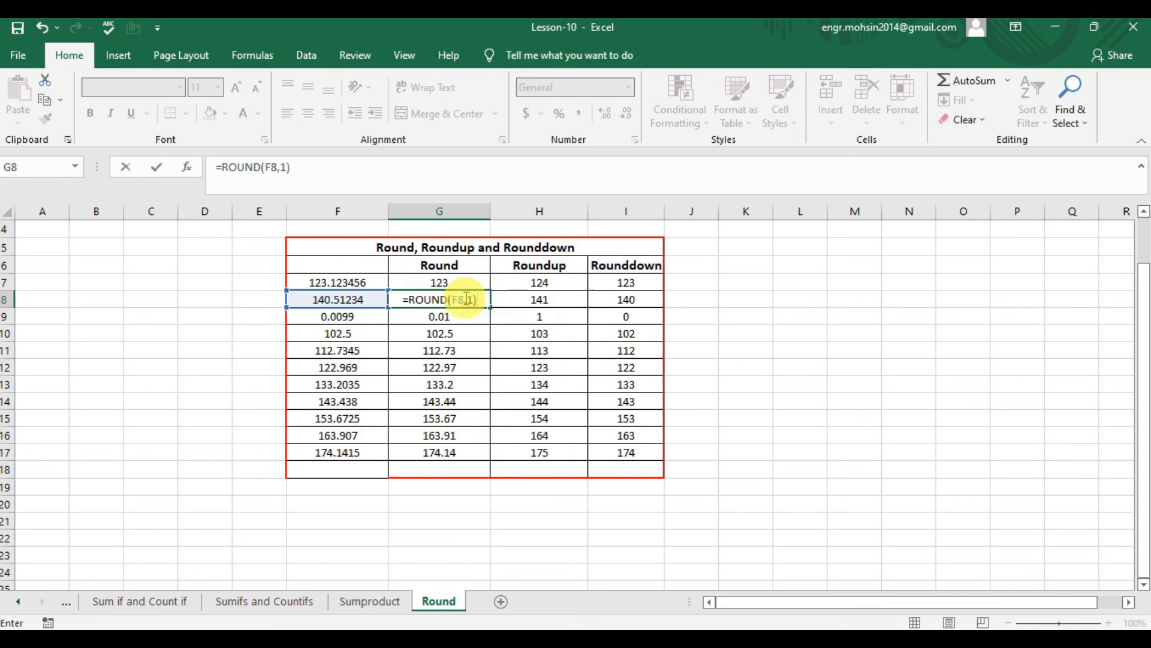
{"action": "key", "text": "Return"}
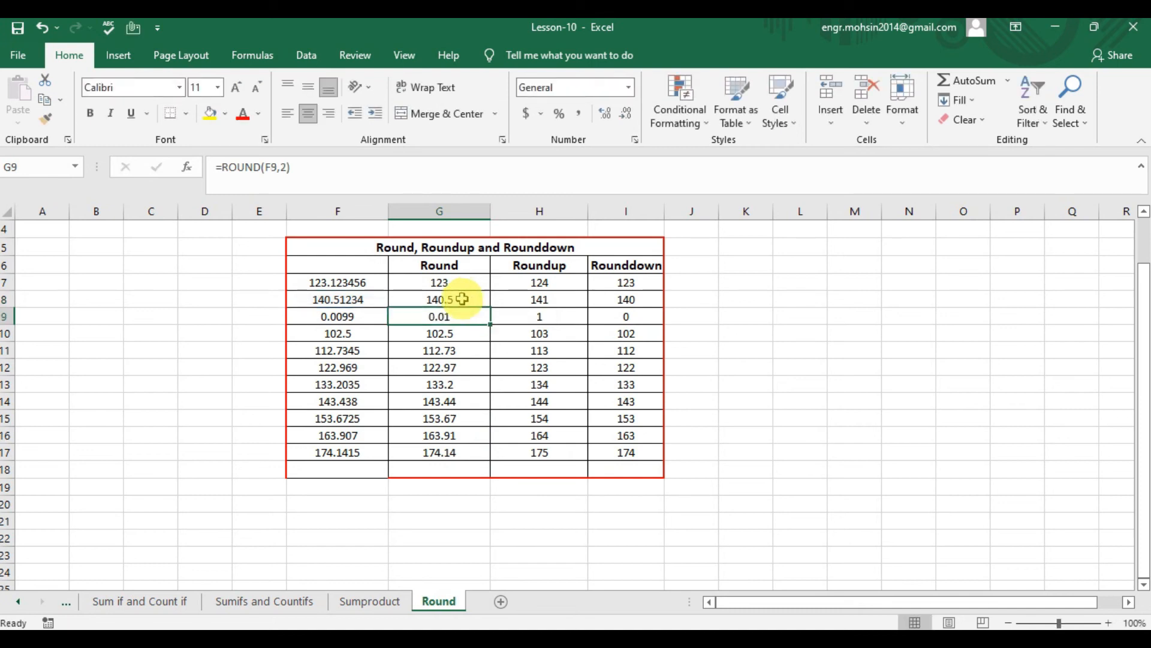
{"action": "left_click", "coordinate": [441, 298]}
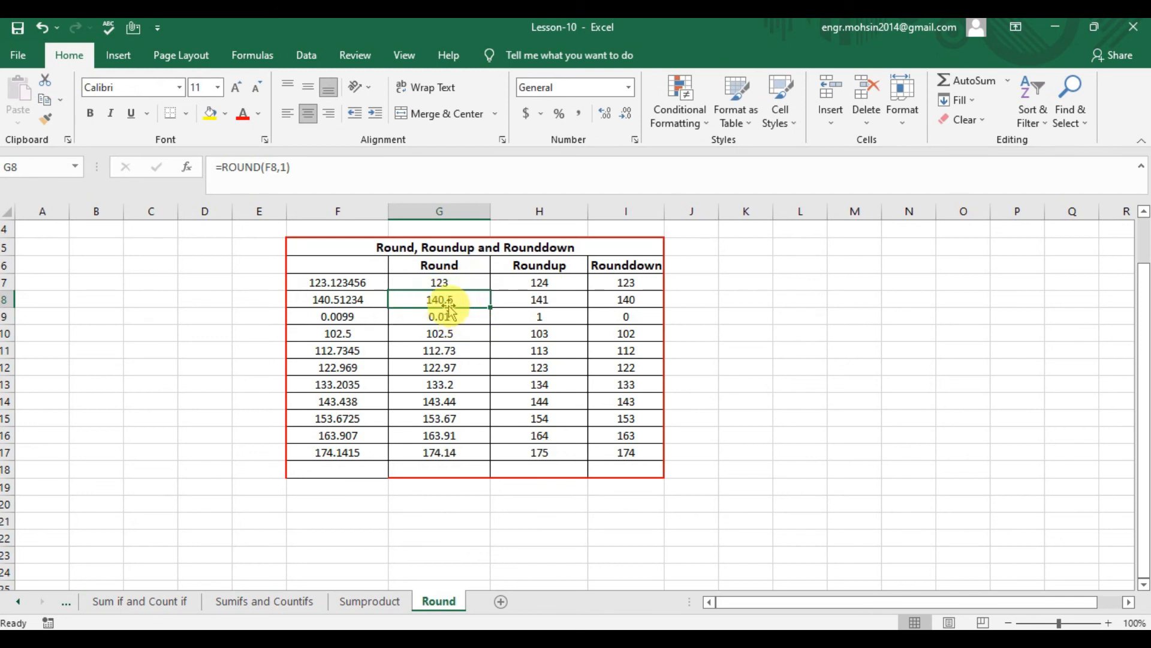
- Replace the formula in G11 with a ROUND of F11 to 0 digits
{"action": "left_click", "coordinate": [454, 353]}
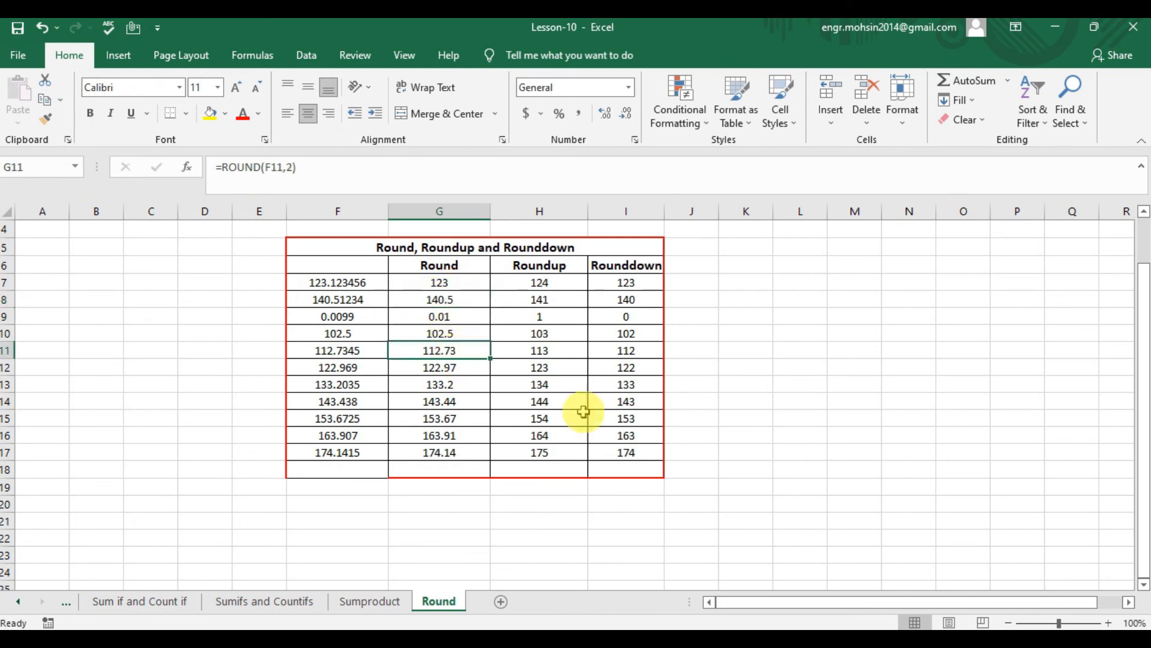
{"action": "type", "text": "=round"}
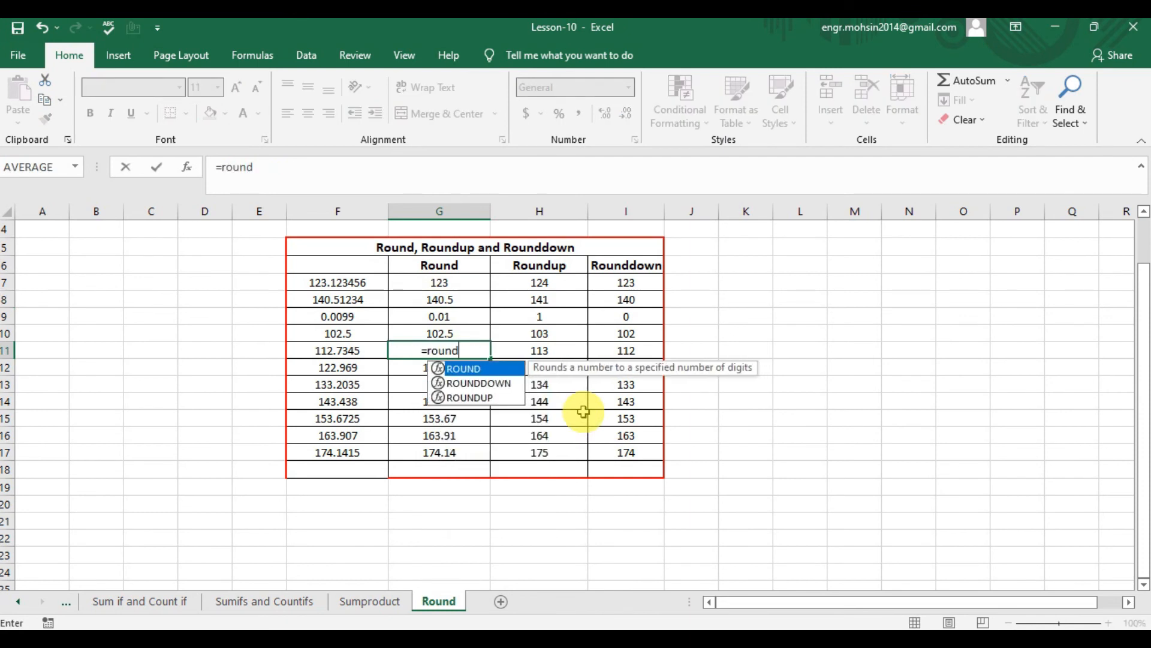
{"action": "key", "text": "Tab"}
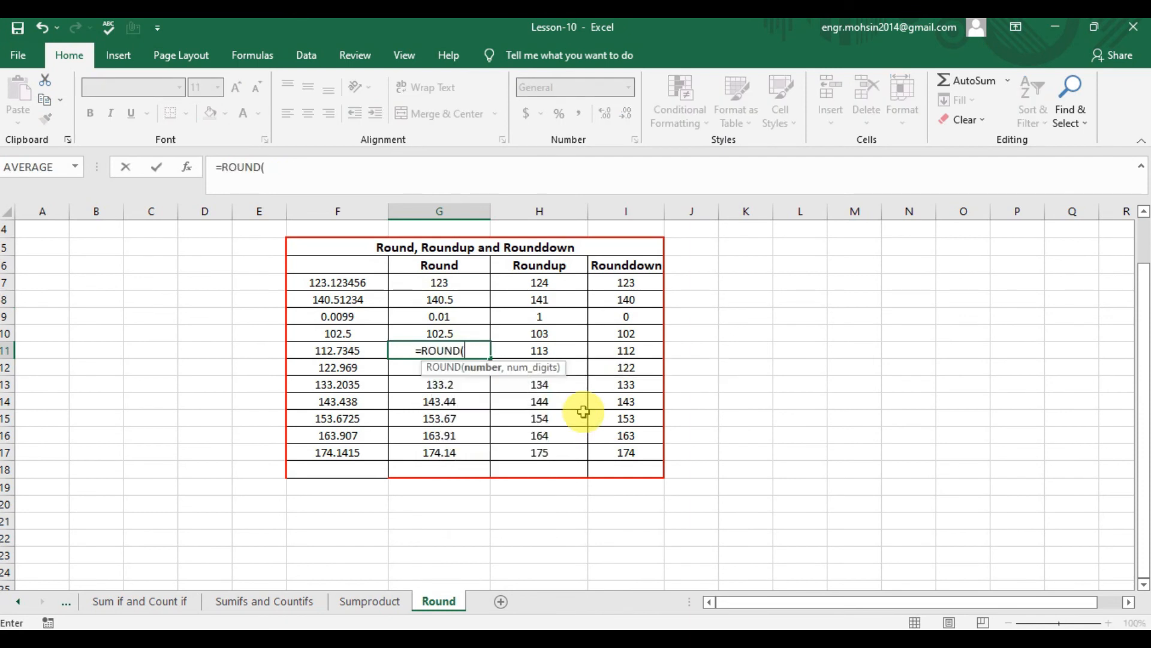
{"action": "key", "text": "Left"}
{"action": "type", "text": ",0"}
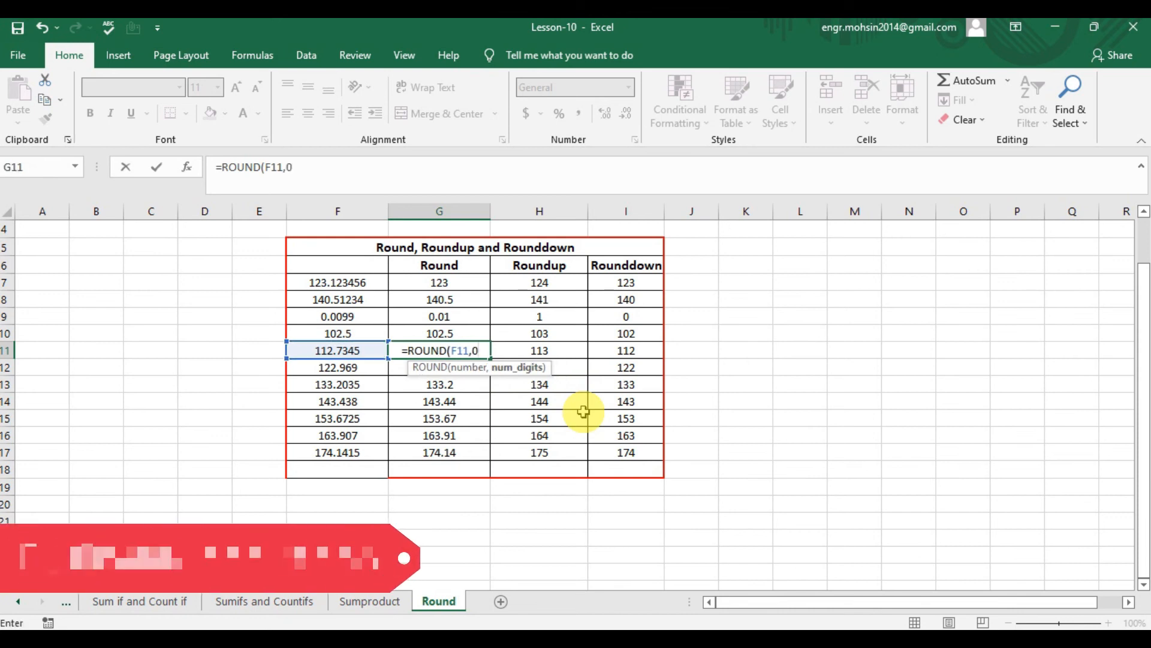
{"action": "type", "text": ")"}
{"action": "key", "text": "Return"}
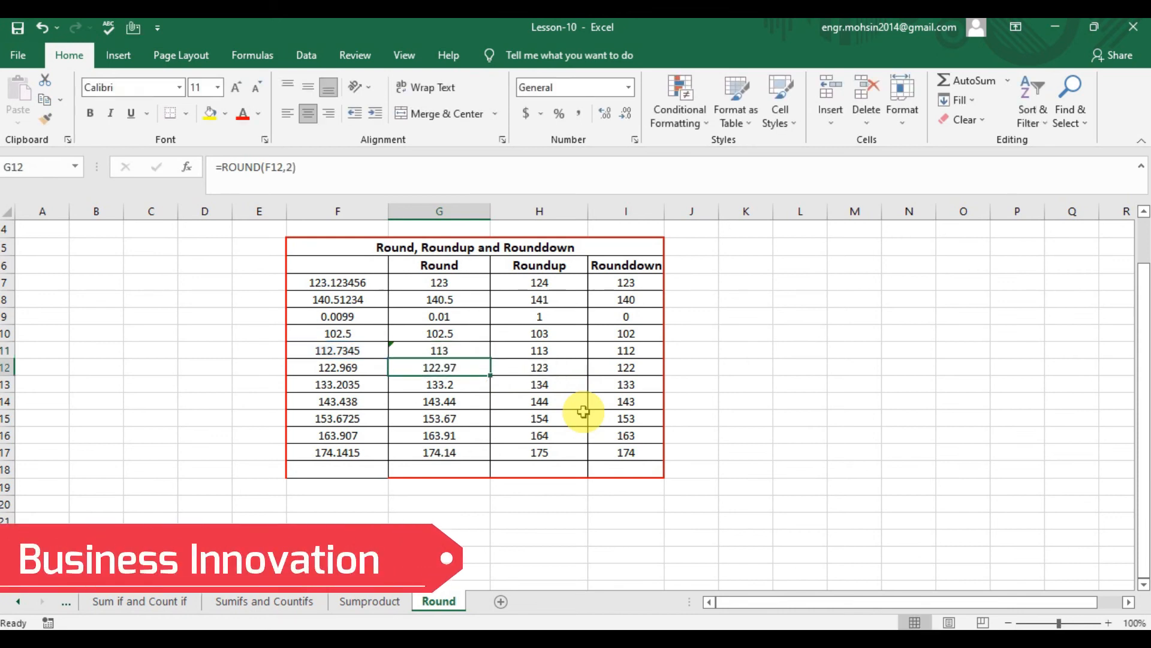
- Compare the rounded result in G11 with its source value in F11 and the formulas in the rows below
{"action": "left_click", "coordinate": [425, 350]}
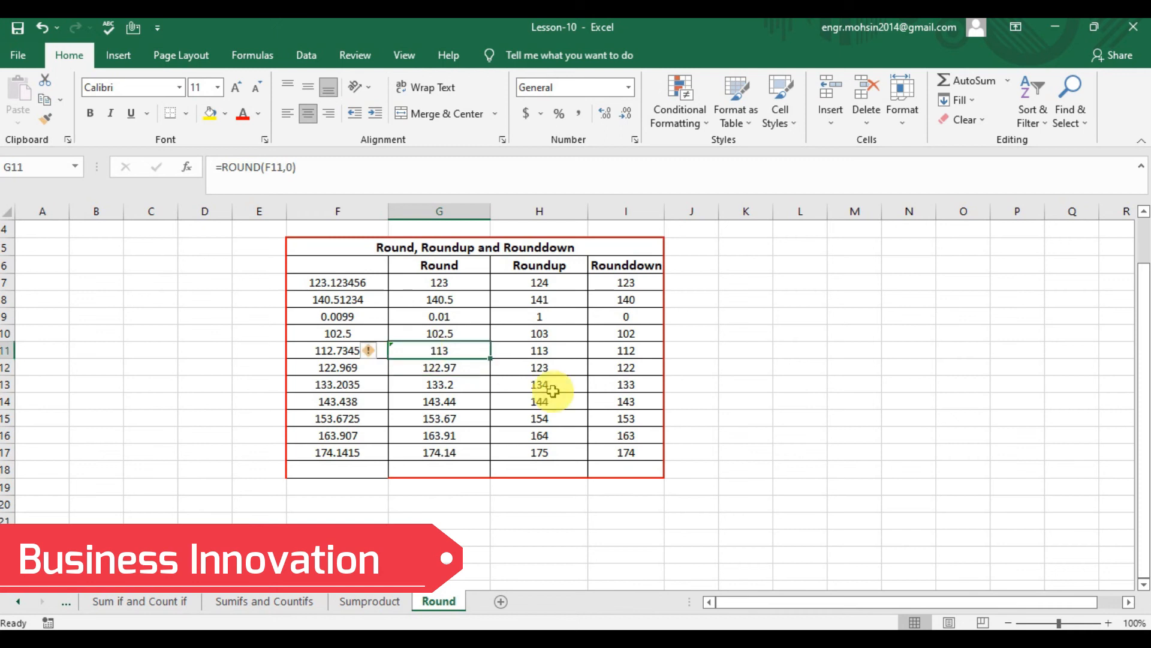
{"action": "left_click", "coordinate": [321, 350]}
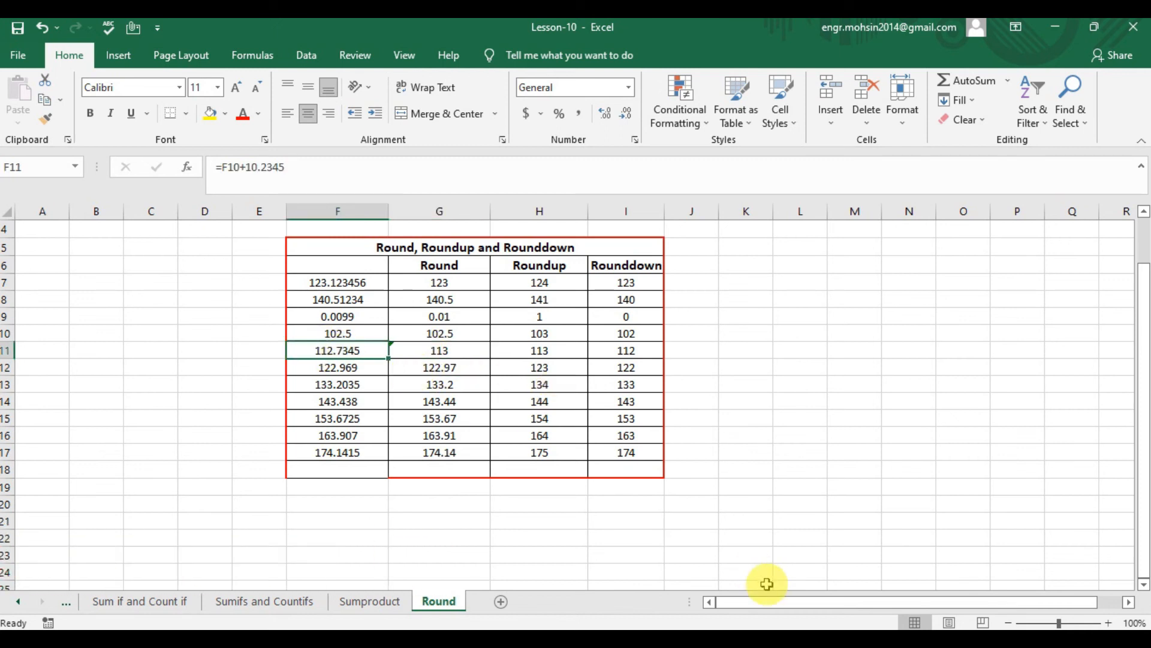
{"action": "left_click", "coordinate": [450, 349]}
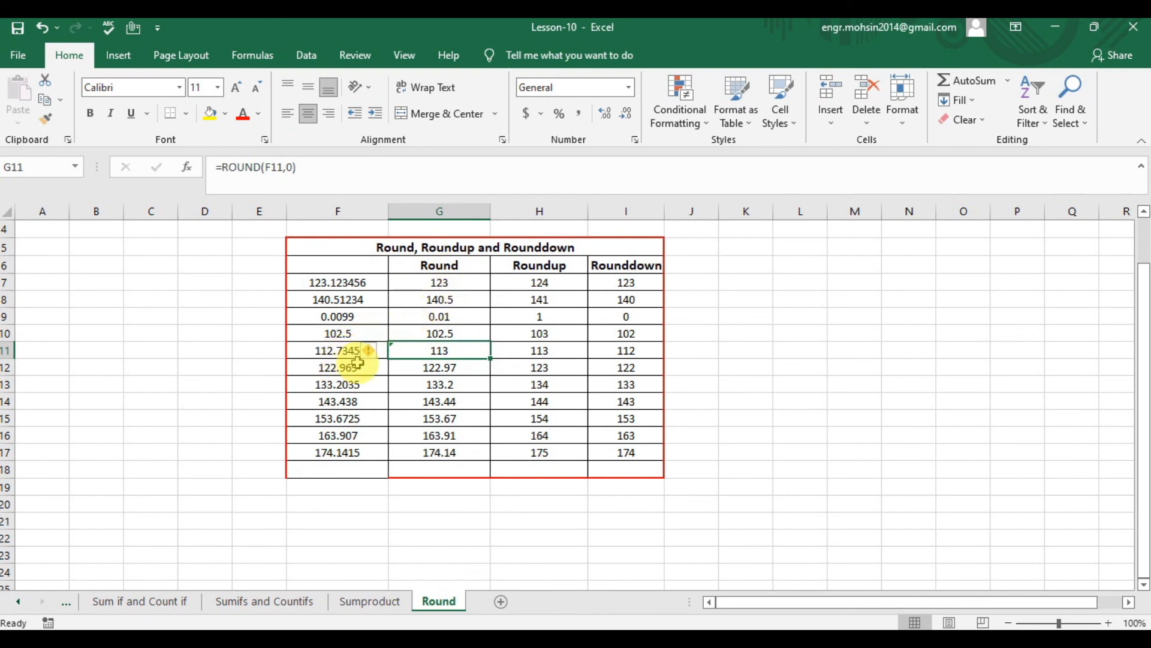
{"action": "key", "text": "Down"}
{"action": "key", "text": "Down"}
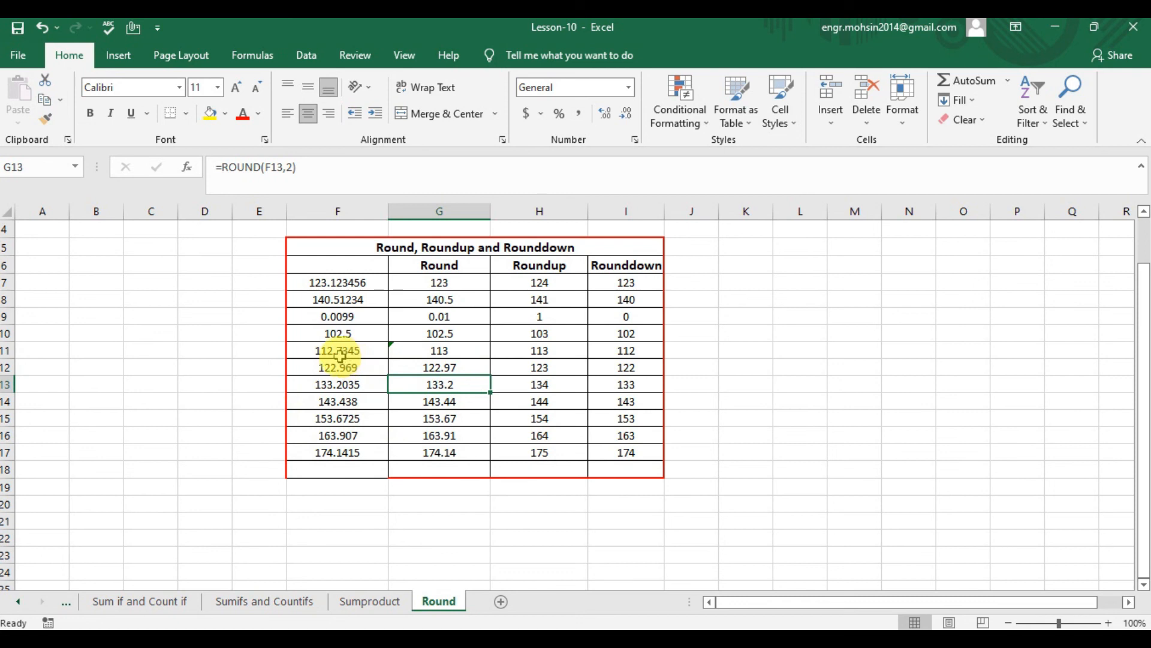
{"action": "left_click", "coordinate": [436, 355]}
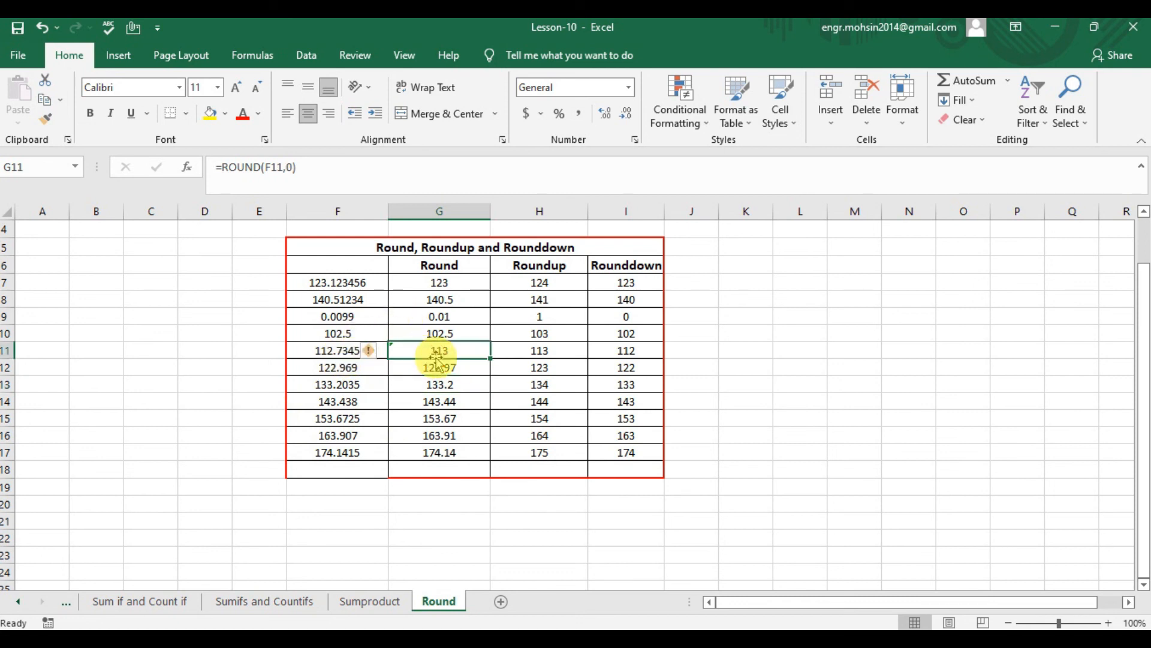
- Replace the formula in G14 with a ROUND of F14 to 0 digits and check the result
{"action": "left_click", "coordinate": [368, 400]}
{"action": "left_click", "coordinate": [409, 403]}
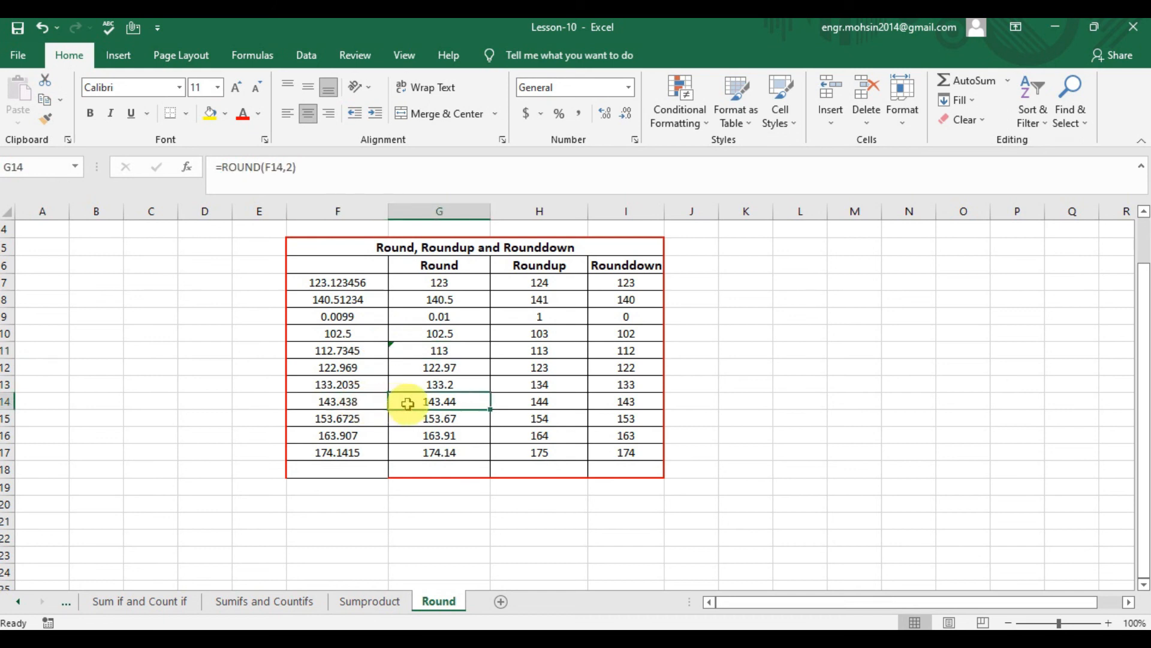
{"action": "type", "text": "=round"}
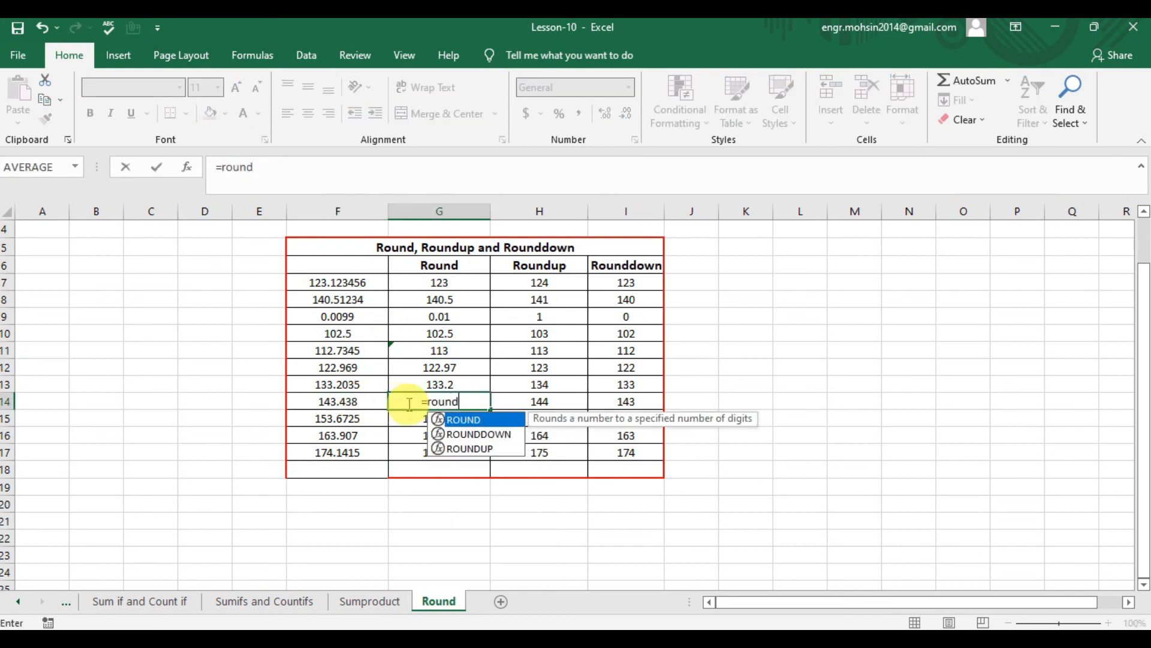
{"action": "key", "text": "Tab"}
{"action": "key", "text": "Left"}
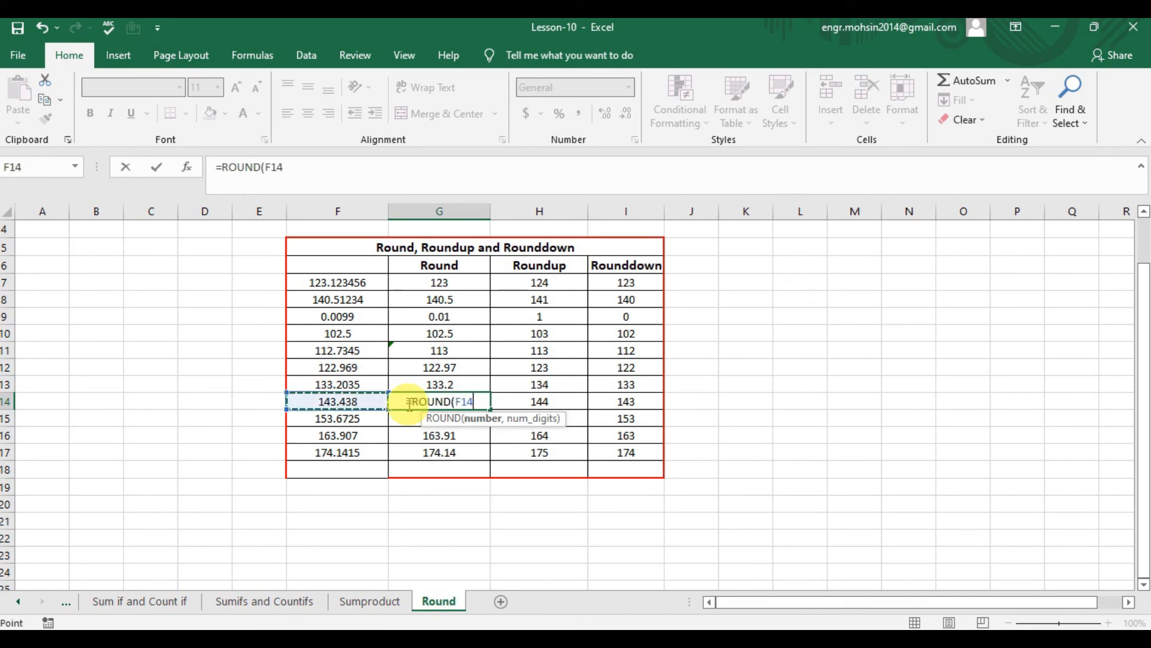
{"action": "type", "text": ")"}
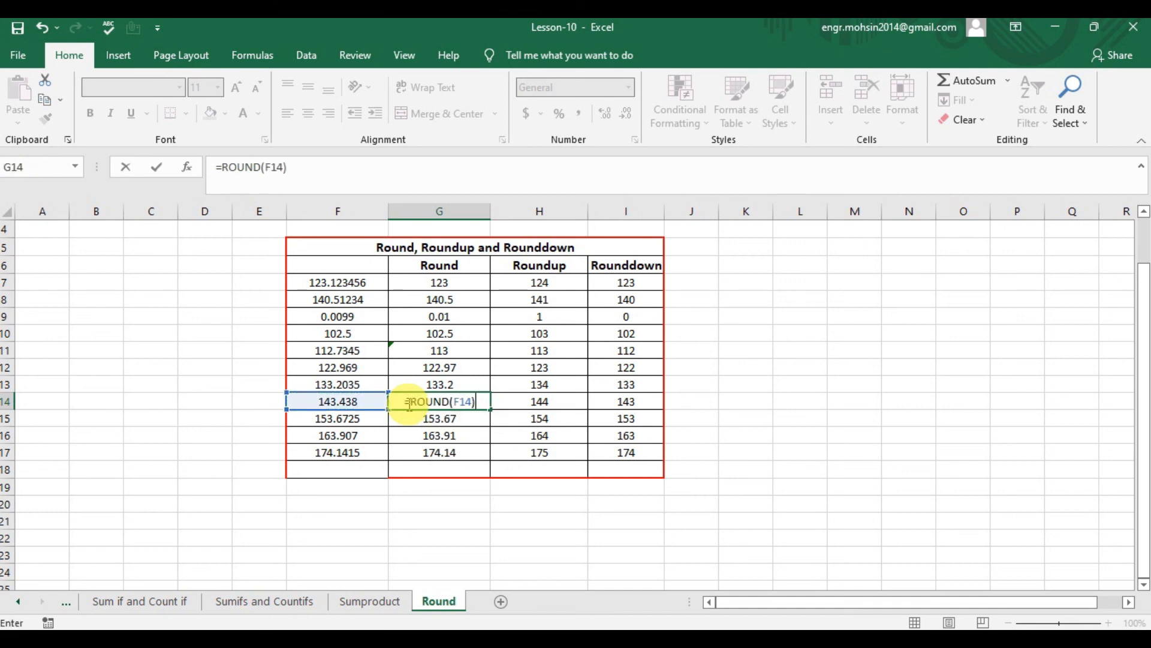
{"action": "key", "text": "BackSpace"}
{"action": "type", "text": ",0)"}
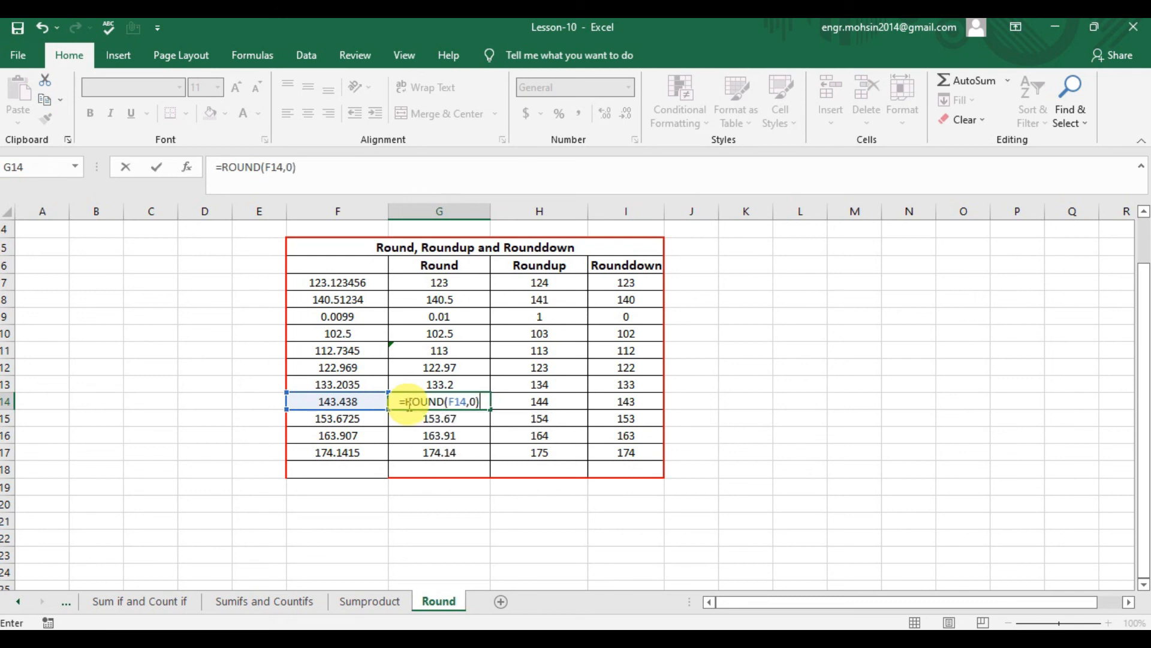
{"action": "key", "text": "Return"}
{"action": "left_click", "coordinate": [408, 404]}
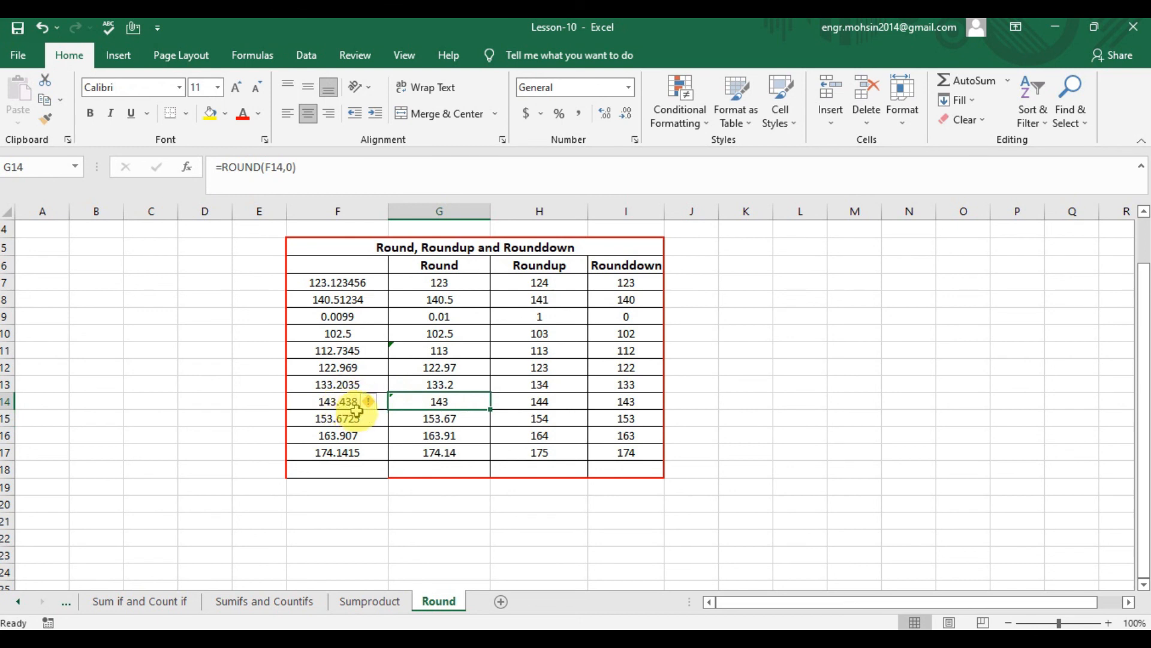
{"action": "left_click", "coordinate": [467, 418]}
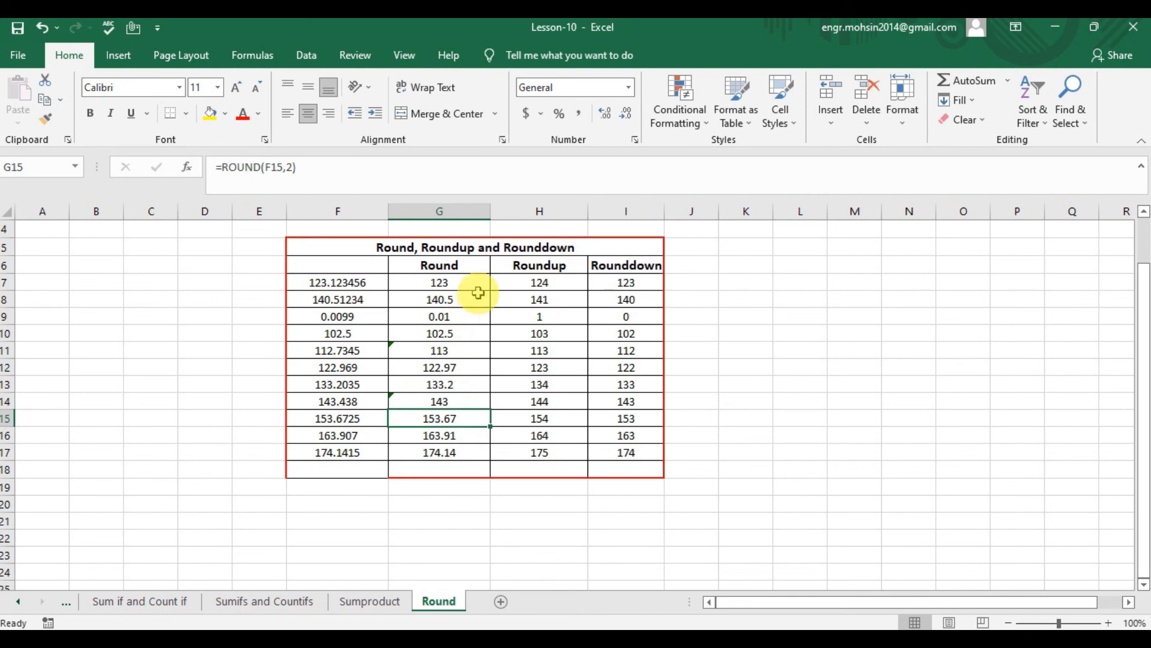
- Re-enter the Roundup formula in H7 as a ROUNDUP of F7 to 0 digits
{"action": "left_click", "coordinate": [474, 283]}
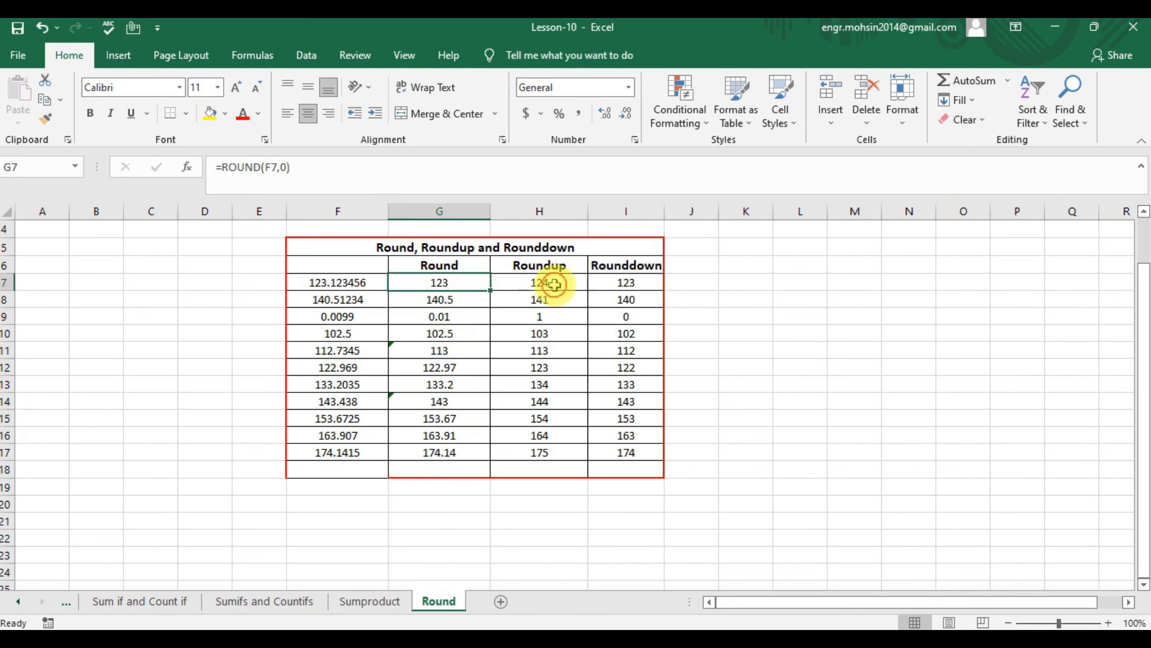
{"action": "left_click", "coordinate": [554, 286]}
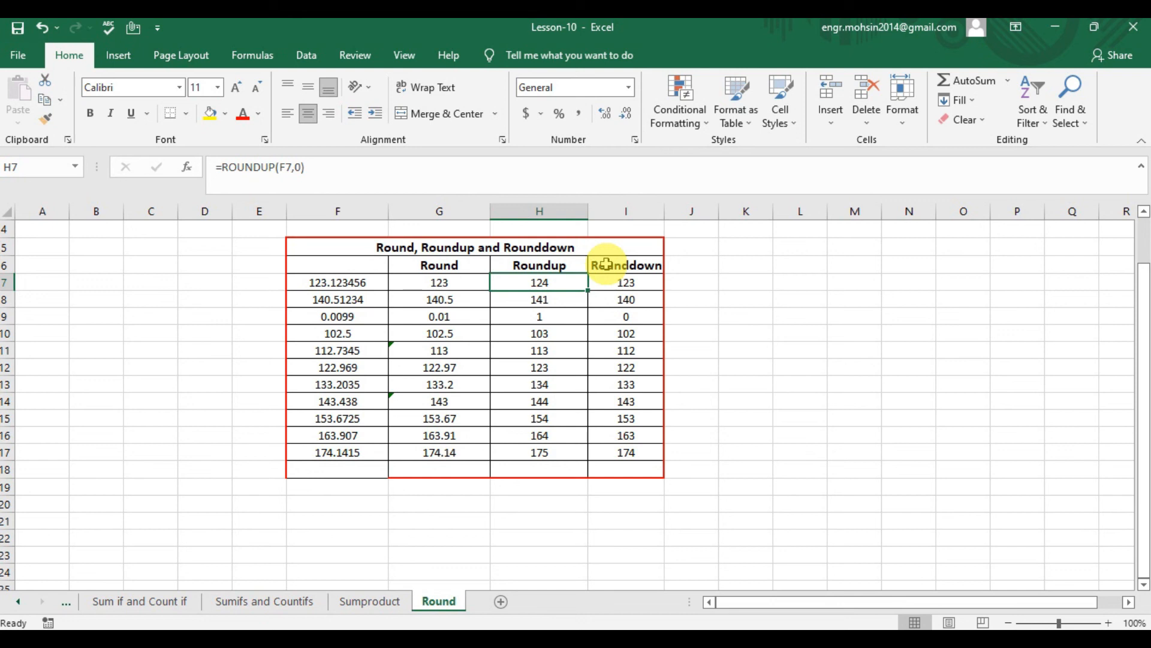
{"action": "type", "text": "=r"}
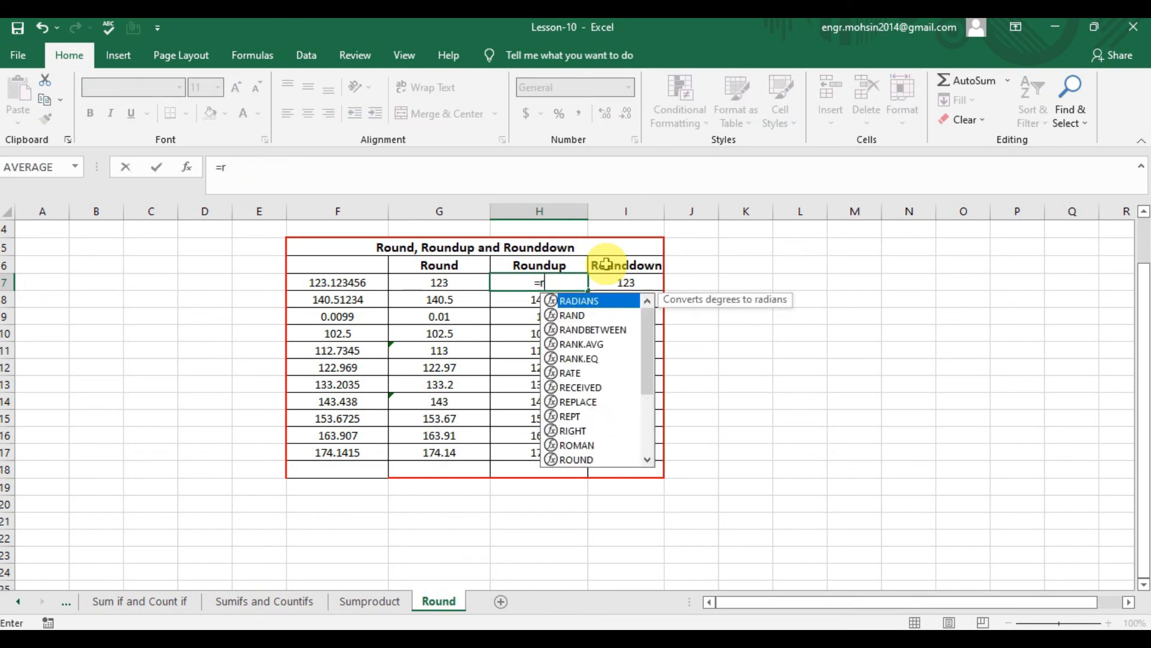
{"action": "type", "text": "oundup("}
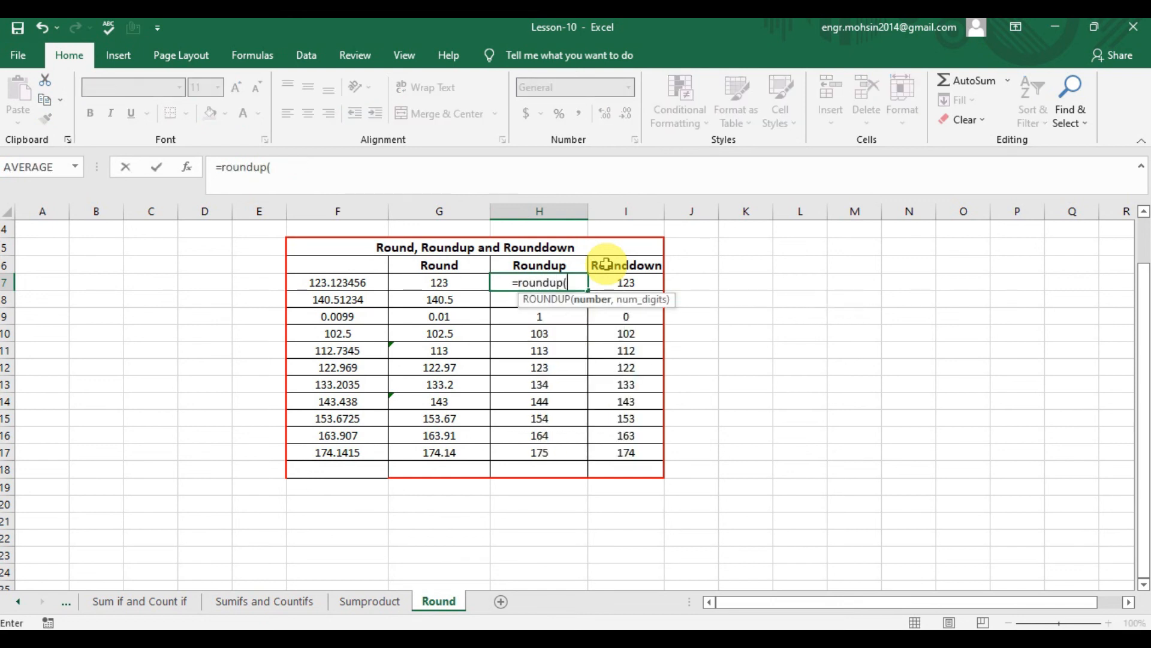
{"action": "key", "text": "Left"}
{"action": "key", "text": "Left"}
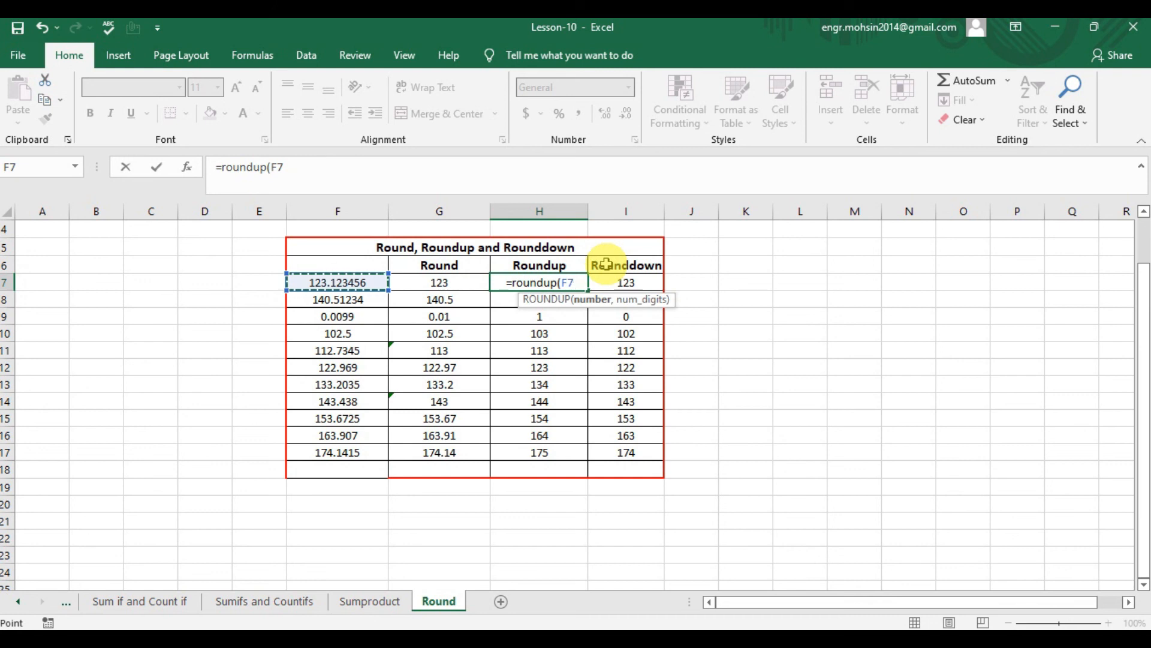
{"action": "type", "text": ",0)"}
{"action": "key", "text": "Return"}
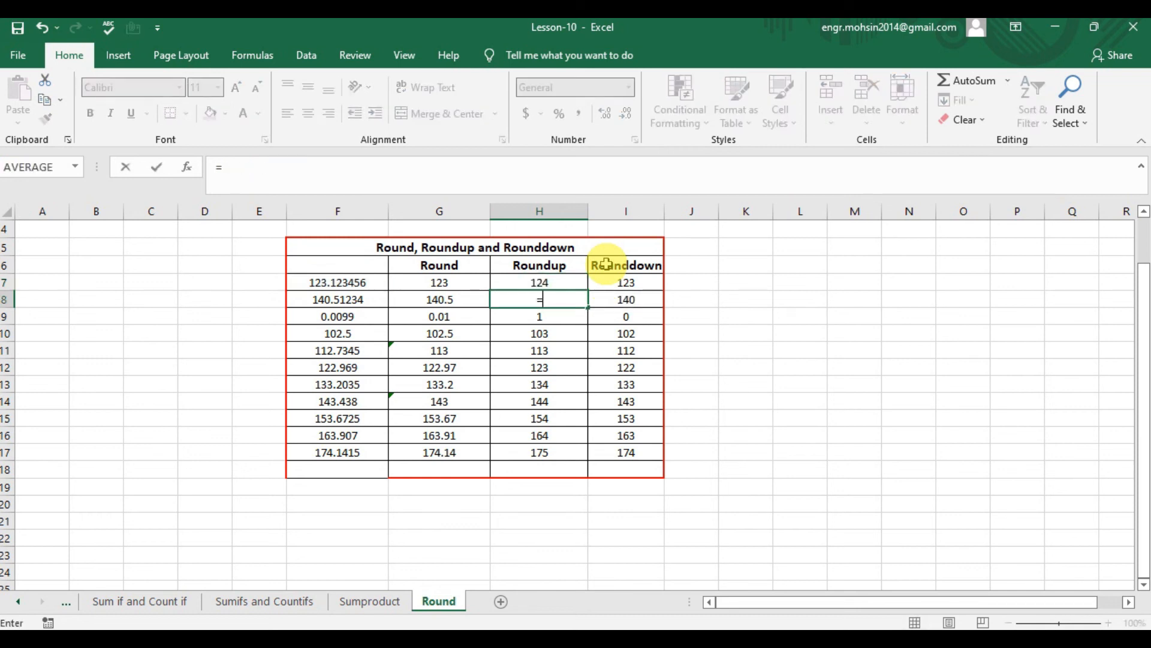
- Re-enter the Rounddown formula in I7 as a ROUNDDOWN of F7 to 0 digits
{"action": "left_click", "coordinate": [625, 282]}
{"action": "type", "text": "=round"}
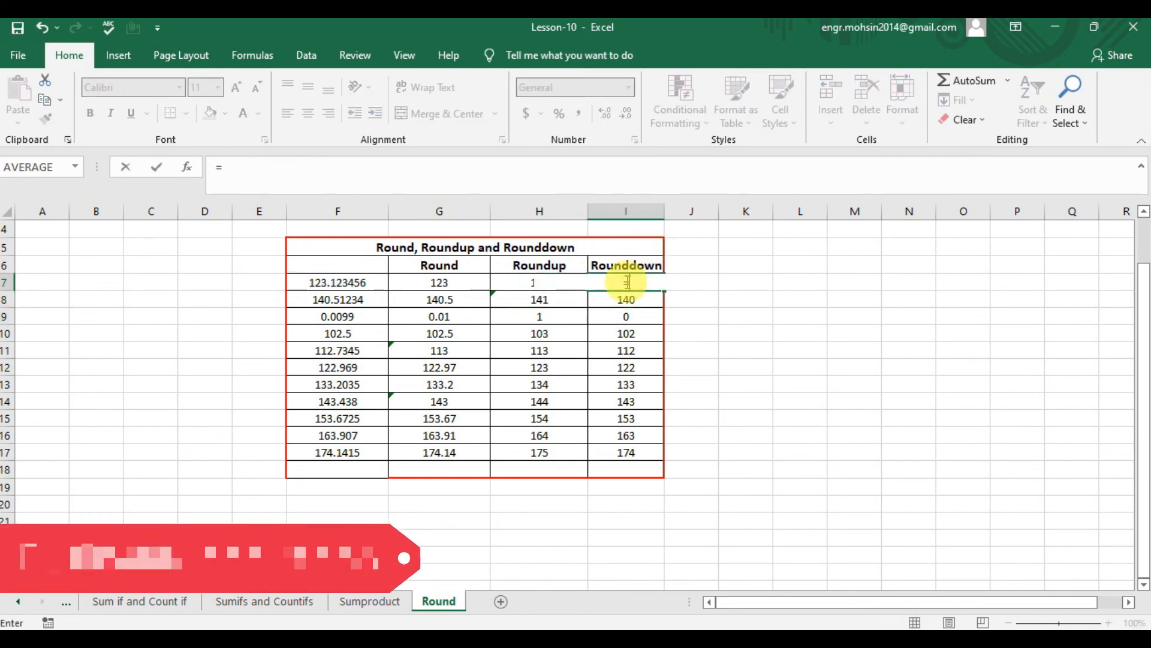
{"action": "type", "text": "ow"}
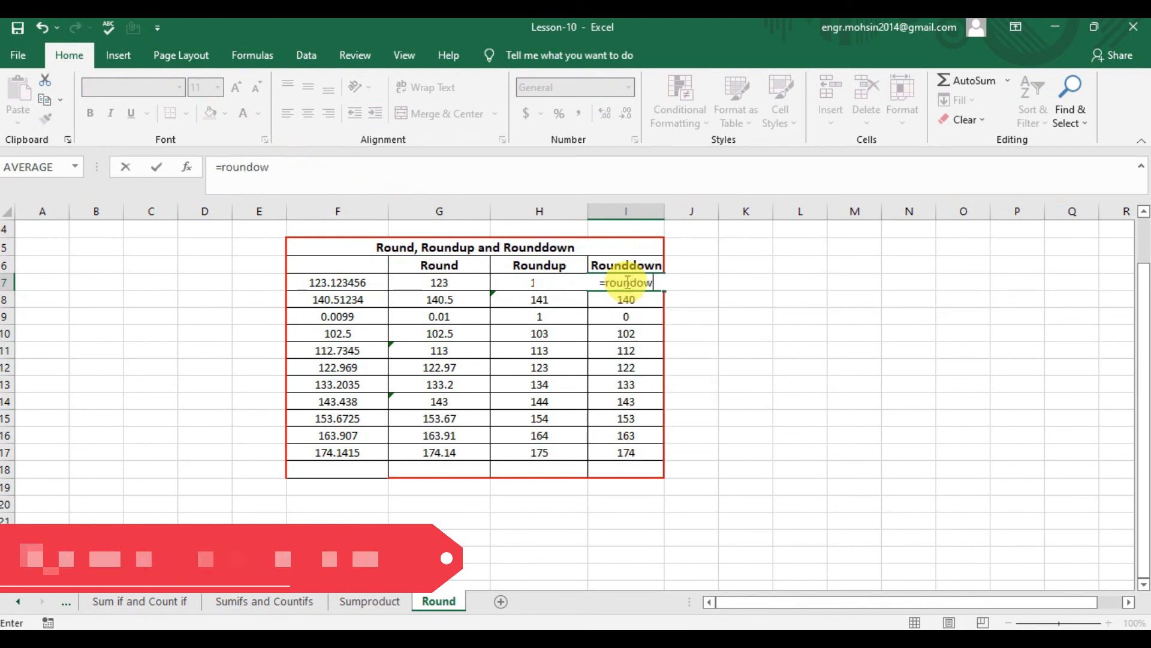
{"action": "key", "text": "BackSpace"}
{"action": "key", "text": "BackSpace"}
{"action": "key", "text": "BackSpace"}
{"action": "key", "text": "Down"}
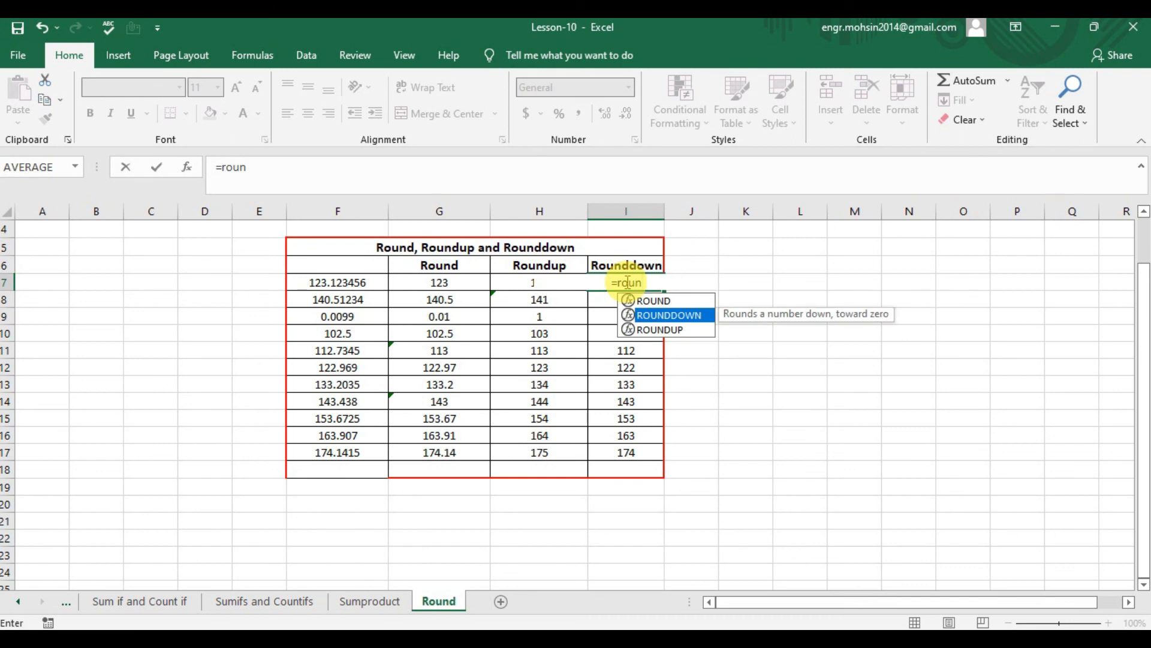
{"action": "key", "text": "Tab"}
{"action": "key", "text": "Left"}
{"action": "key", "text": "Left"}
{"action": "key", "text": "Left"}
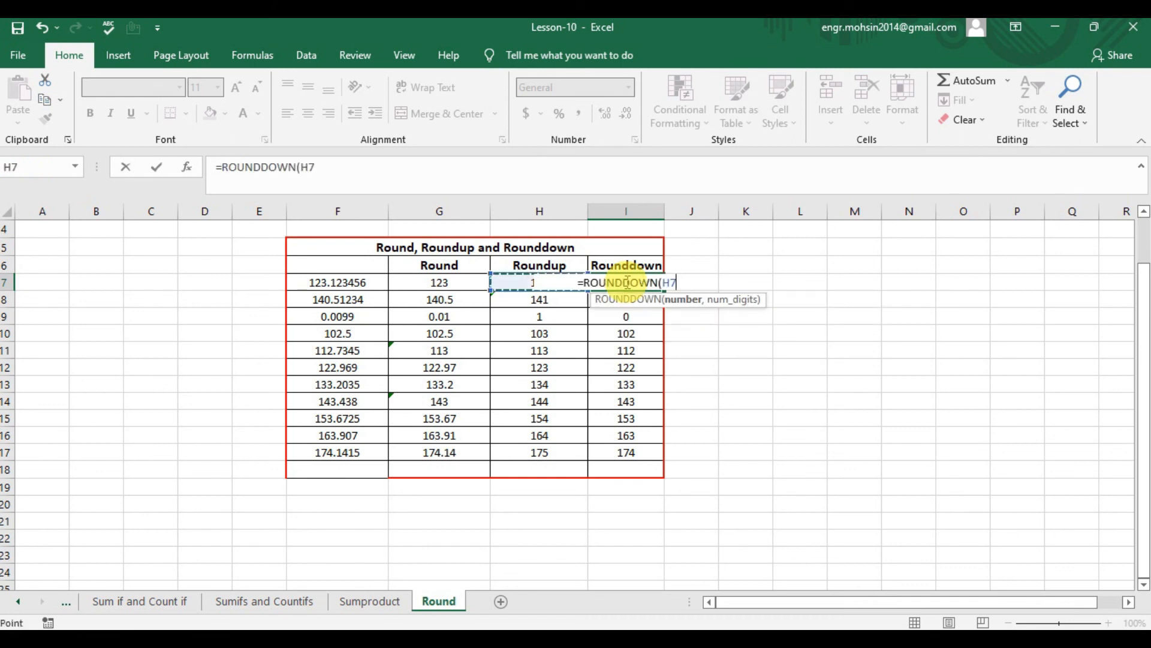
{"action": "type", "text": ",0"}
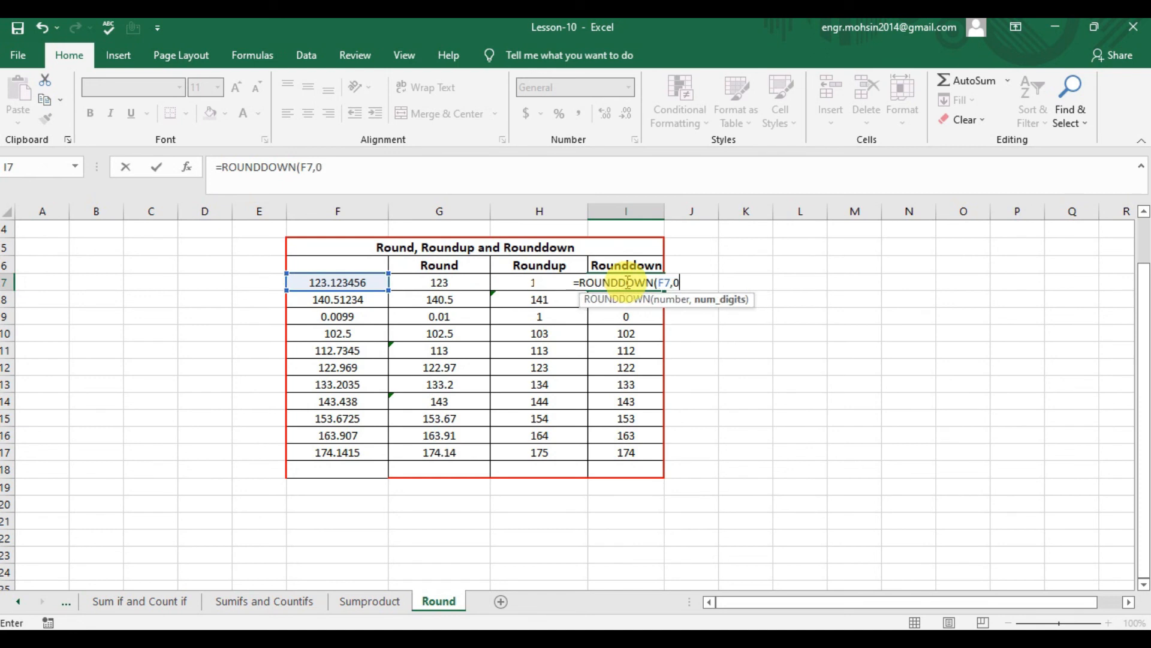
{"action": "type", "text": ")"}
{"action": "key", "text": "Return"}
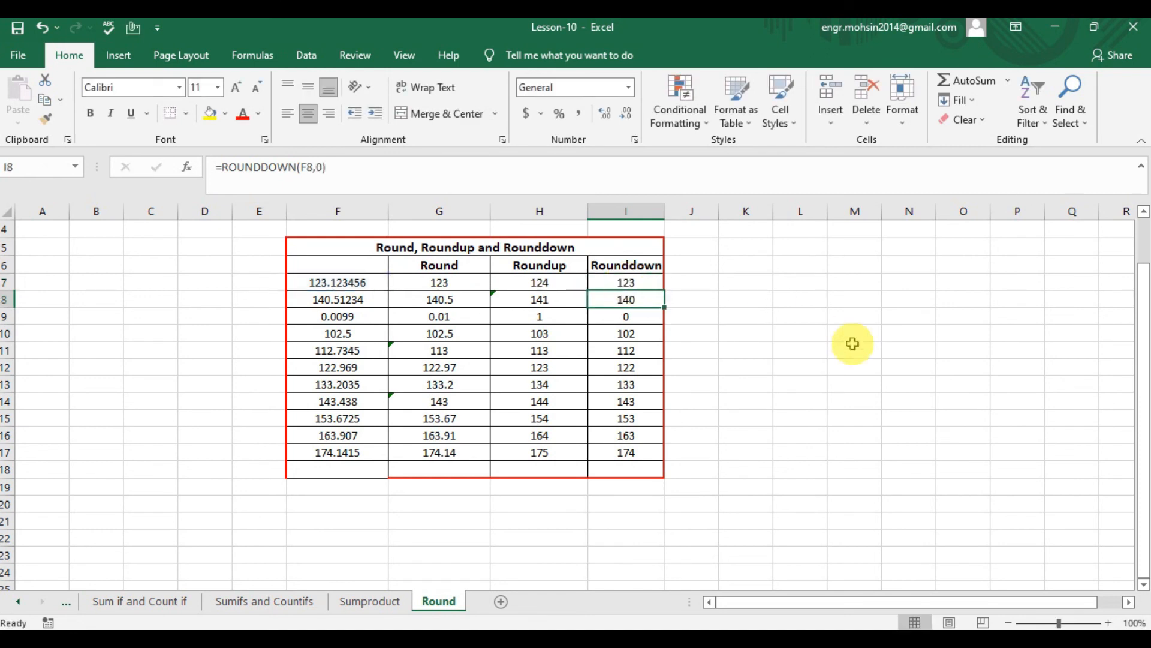